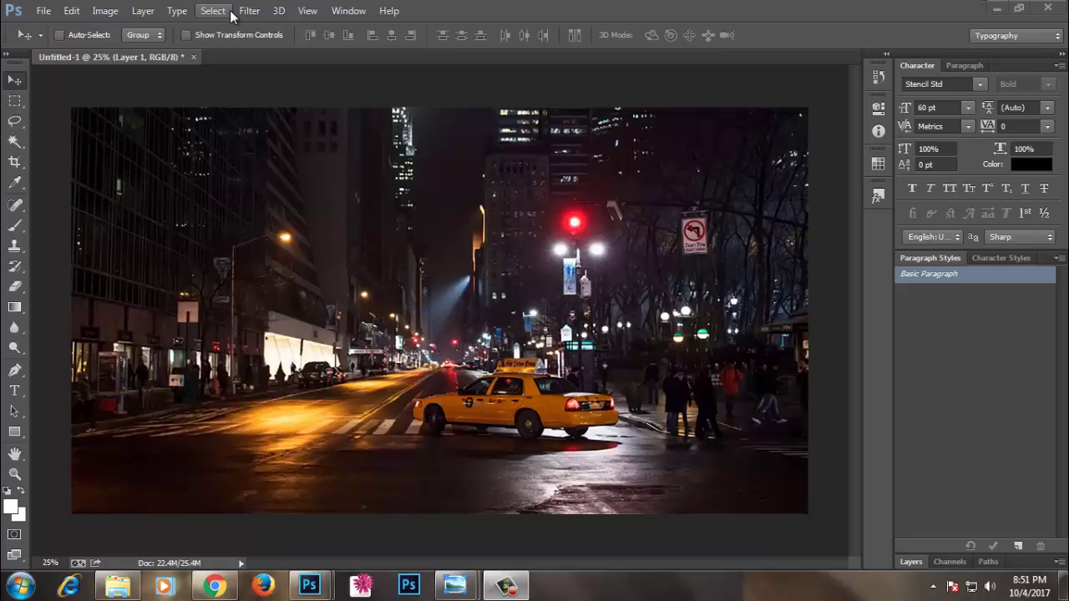
# - Start an Iris Blur and reshape its sharp-focus ellipse into a small, flattened, tilted oval
pyautogui.click(248, 10)
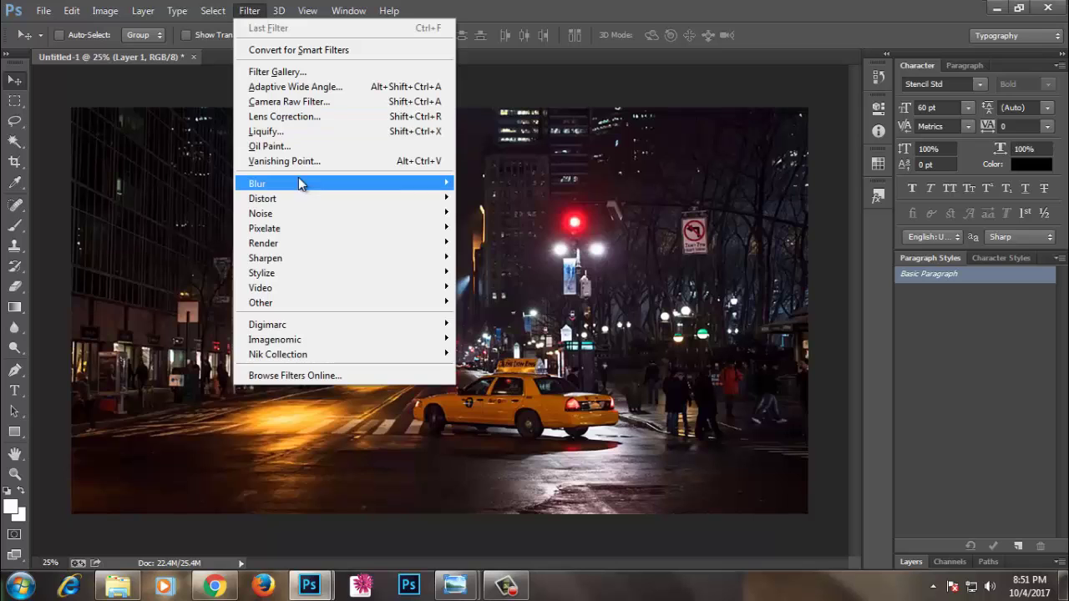
pyautogui.moveTo(257, 183)
pyautogui.click(507, 195)
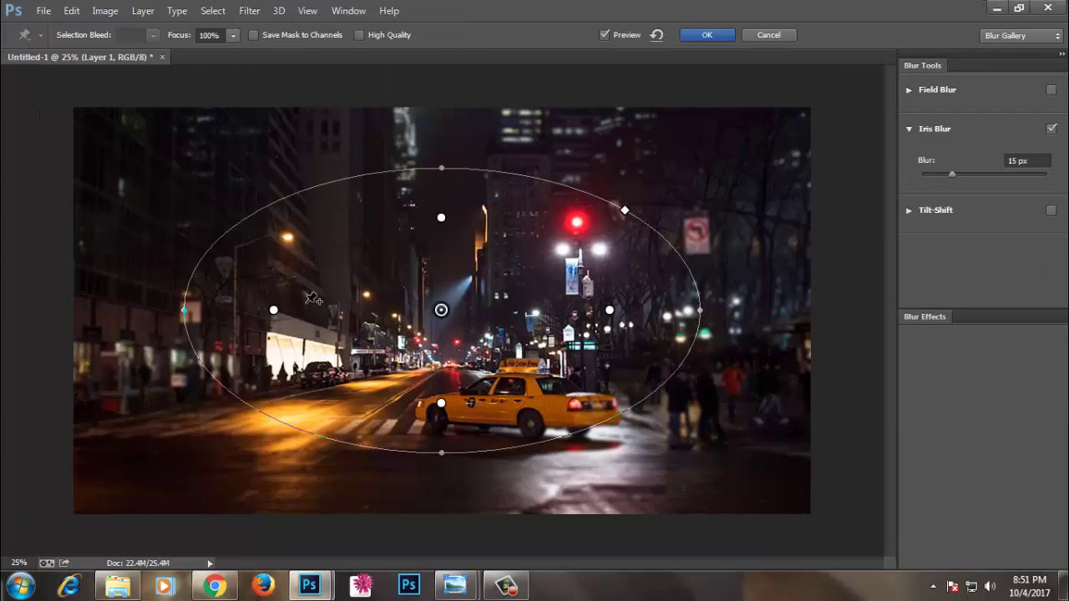
pyautogui.moveTo(183, 310); pyautogui.dragTo(359, 310)
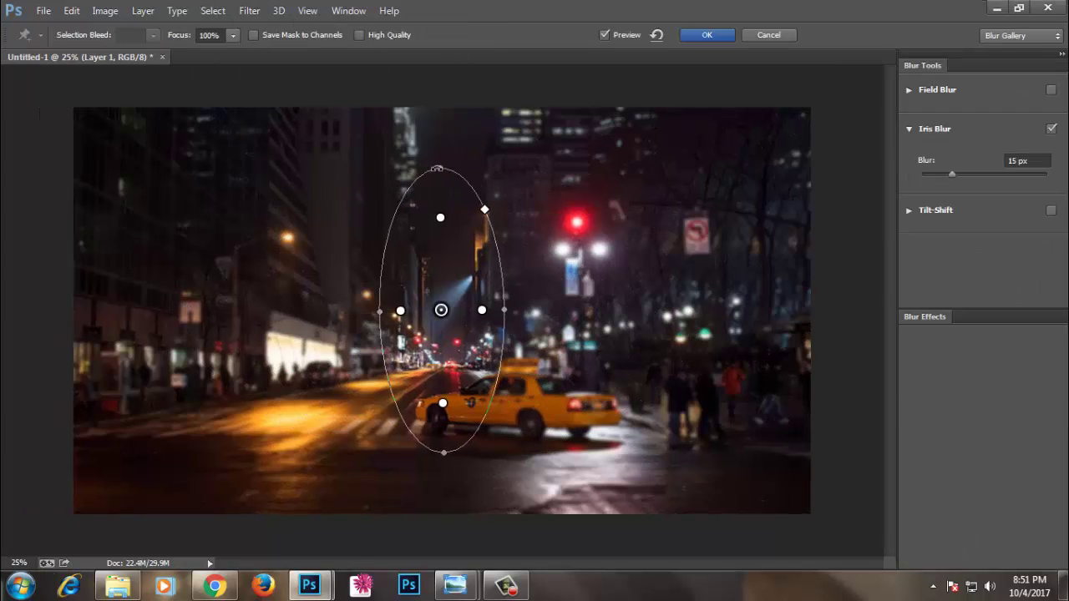
pyautogui.moveTo(441, 168); pyautogui.dragTo(430, 239)
pyautogui.moveTo(430, 280)
pyautogui.mouseDown()
pyautogui.moveTo(523, 282)
pyautogui.moveTo(433, 299)
pyautogui.mouseUp()
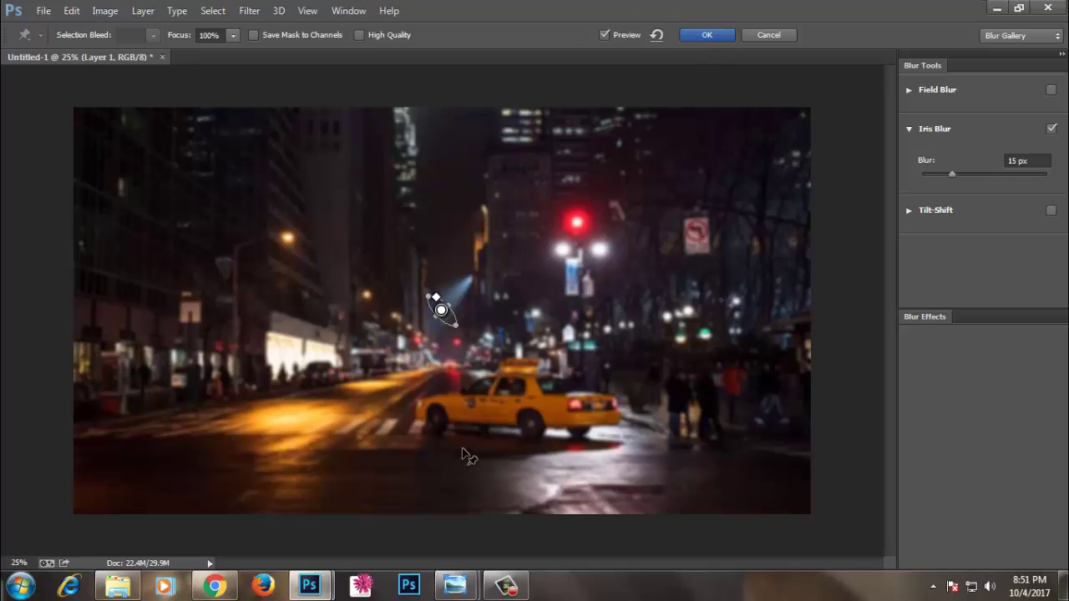
# - Apply a 47 px blur with about 70% Light Bokeh, a narrower Light Range, and no bokeh tint
pyautogui.moveTo(951, 174); pyautogui.dragTo(974, 175)
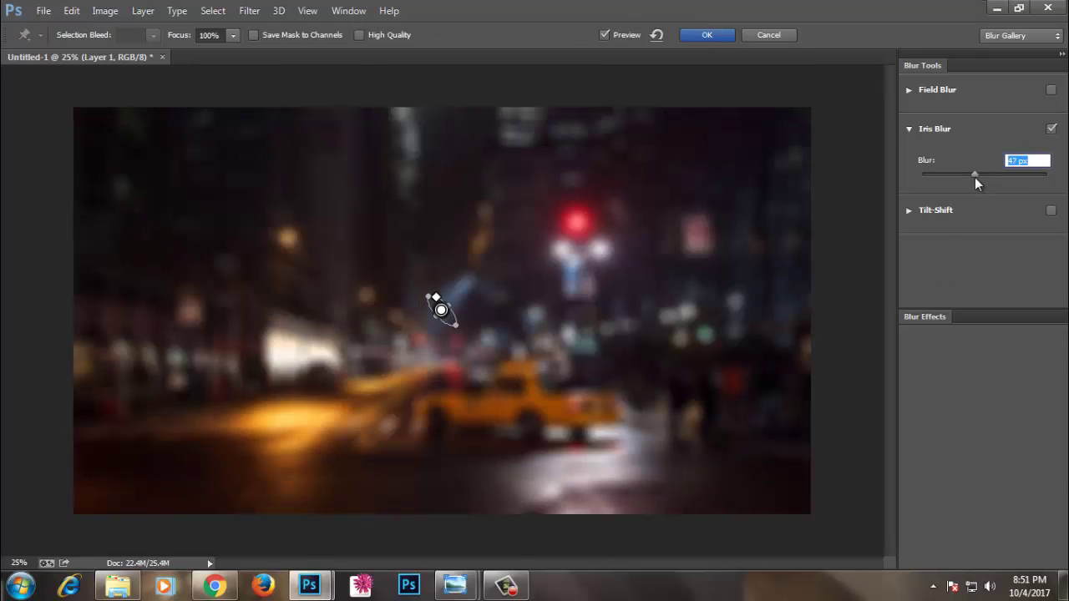
pyautogui.click(923, 318)
pyautogui.moveTo(964, 370); pyautogui.dragTo(976, 370)
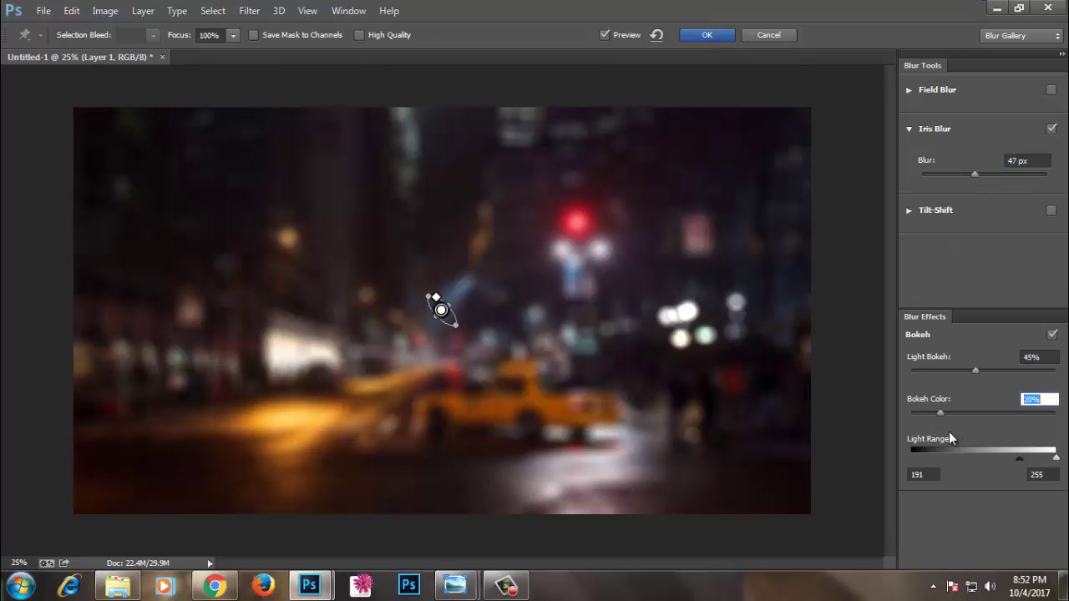
pyautogui.moveTo(1056, 458); pyautogui.dragTo(1018, 458)
pyautogui.moveTo(940, 413); pyautogui.dragTo(907, 413)
pyautogui.moveTo(975, 370); pyautogui.dragTo(1012, 373)
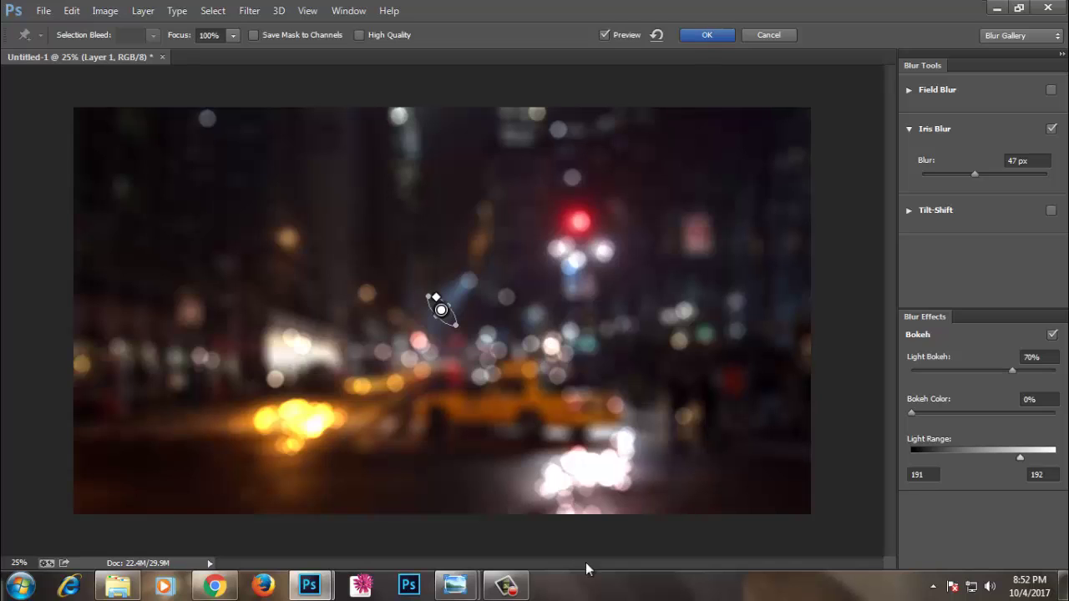
pyautogui.click(707, 34)
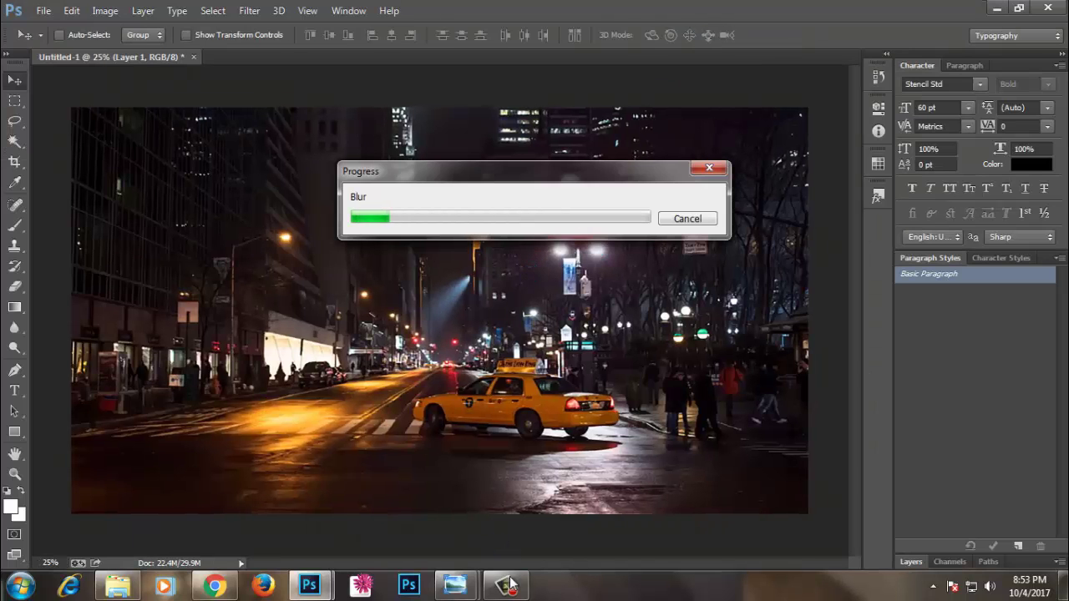
# - Brighten the blurred street with a Brightness/Contrast layer and save as Untitled-1.psd
pyautogui.click(912, 562)
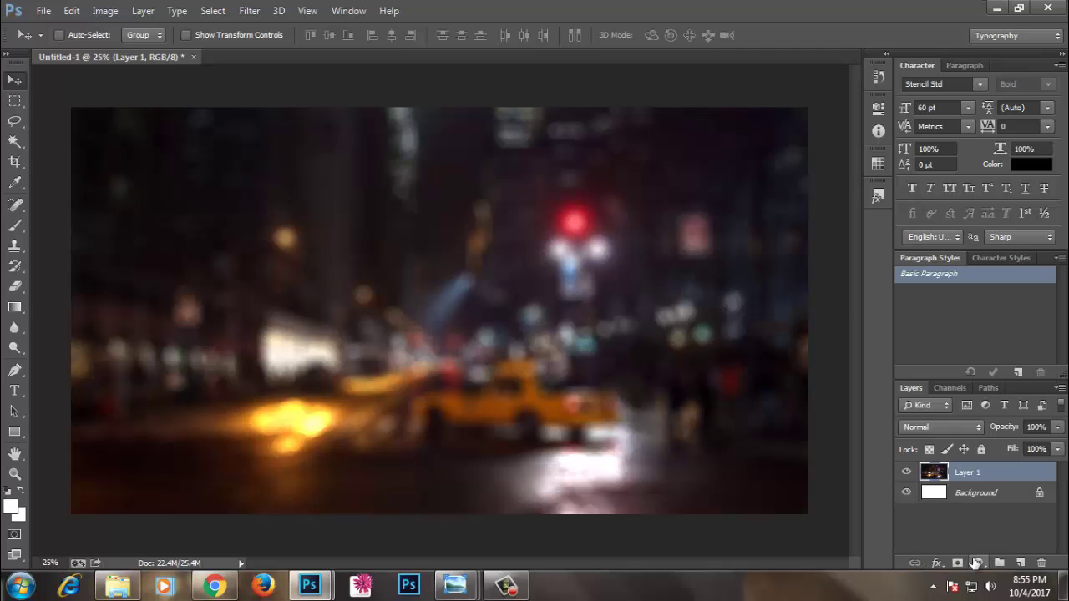
pyautogui.click(979, 563)
pyautogui.click(960, 251)
pyautogui.moveTo(771, 184); pyautogui.dragTo(811, 193)
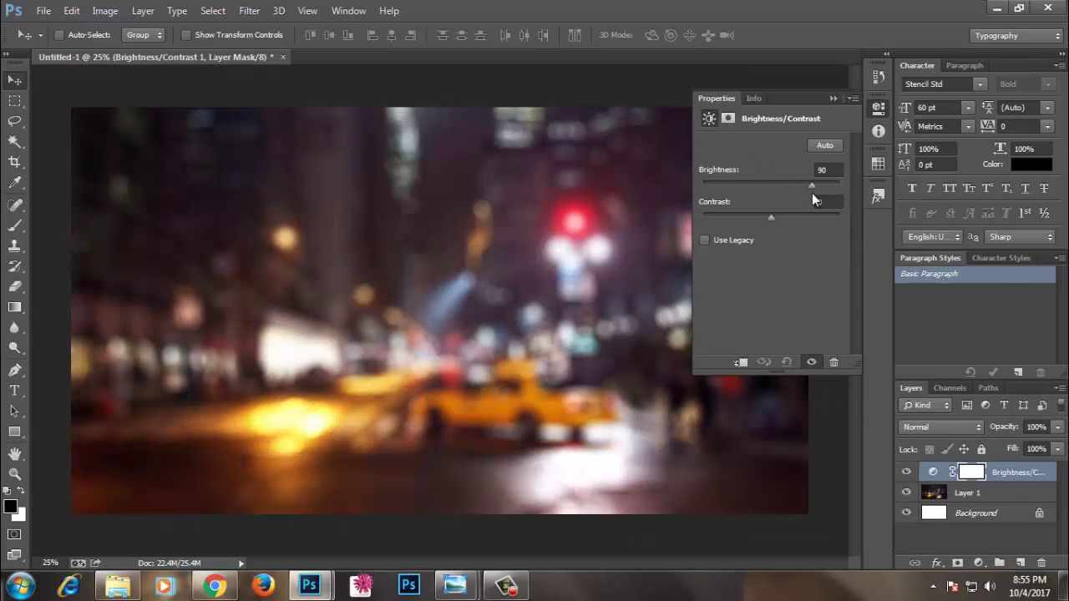
pyautogui.click(834, 98)
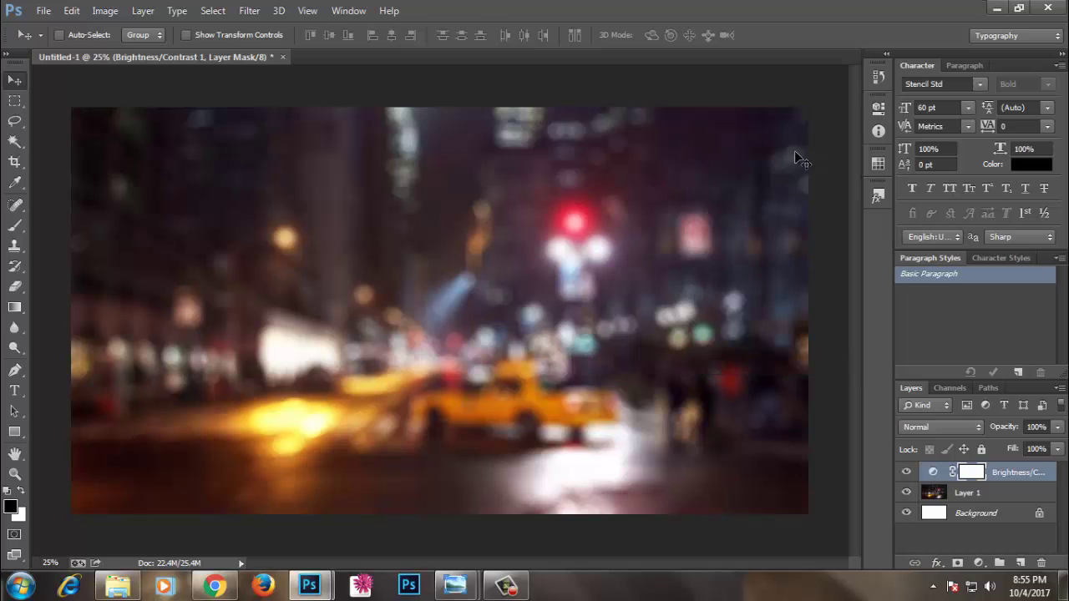
pyautogui.hotkey('ctrl', 's')
pyautogui.press('Return')
pyautogui.press('Return')
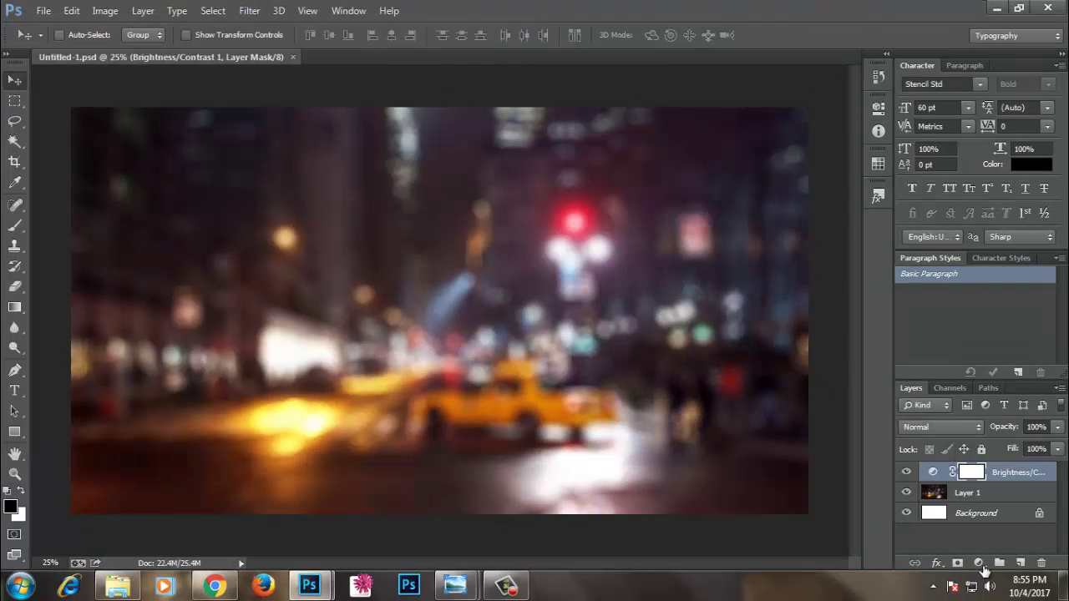
# - Add a Gradient Fill layer and make its left stop a light orange
pyautogui.click(979, 562)
pyautogui.click(975, 242)
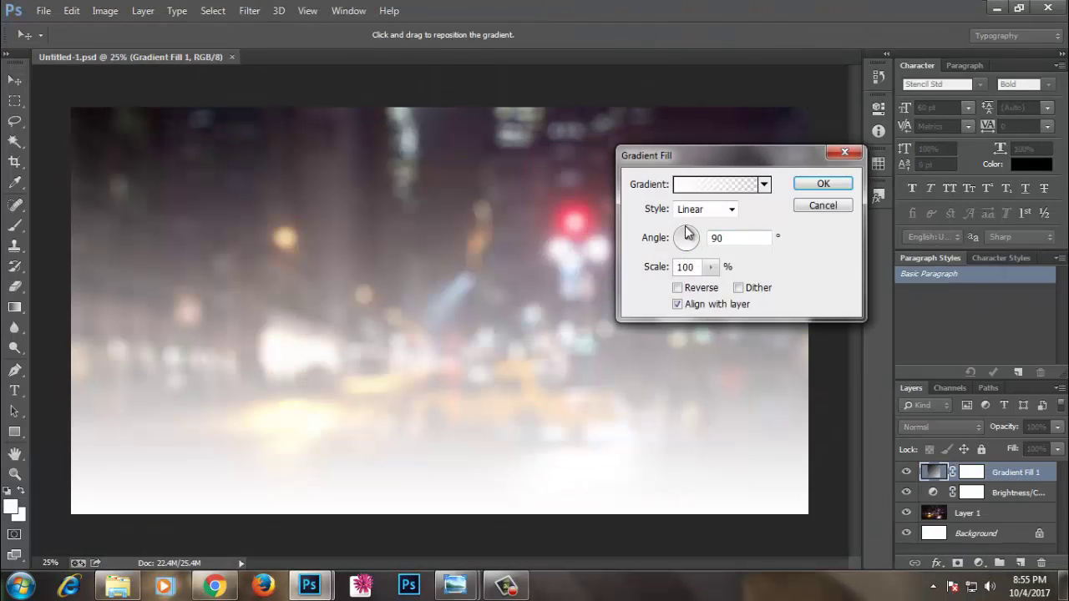
pyautogui.click(694, 187)
pyautogui.click(717, 335)
pyautogui.click(783, 402)
pyautogui.click(908, 323)
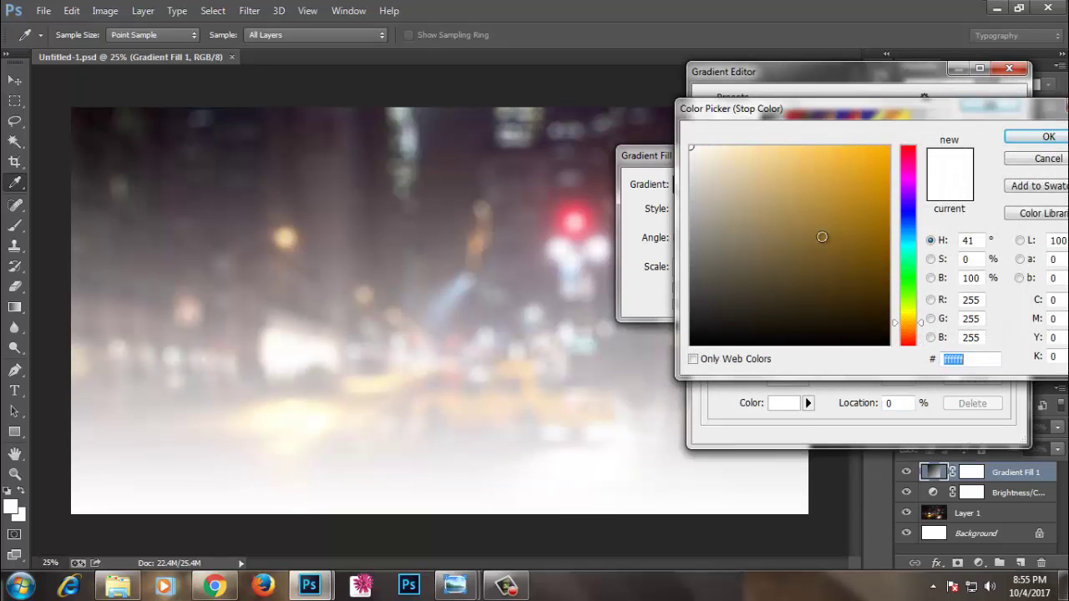
pyautogui.moveTo(823, 237); pyautogui.dragTo(901, 135)
pyautogui.click(830, 144)
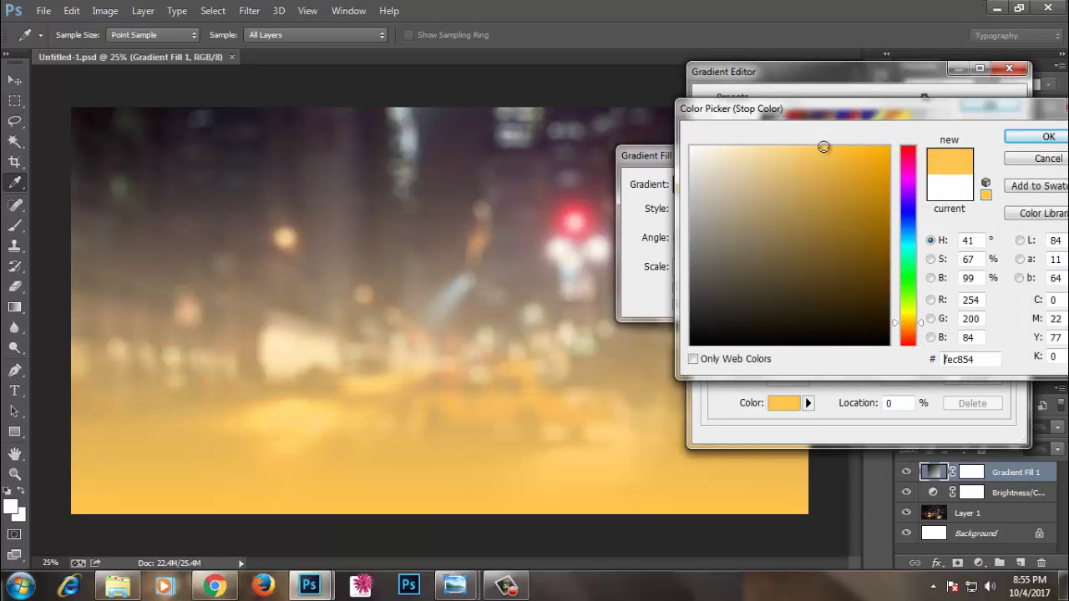
pyautogui.click(1048, 136)
# - Make the gradient's right stop a lighter orange and finish the gradient colours
pyautogui.click(1004, 340)
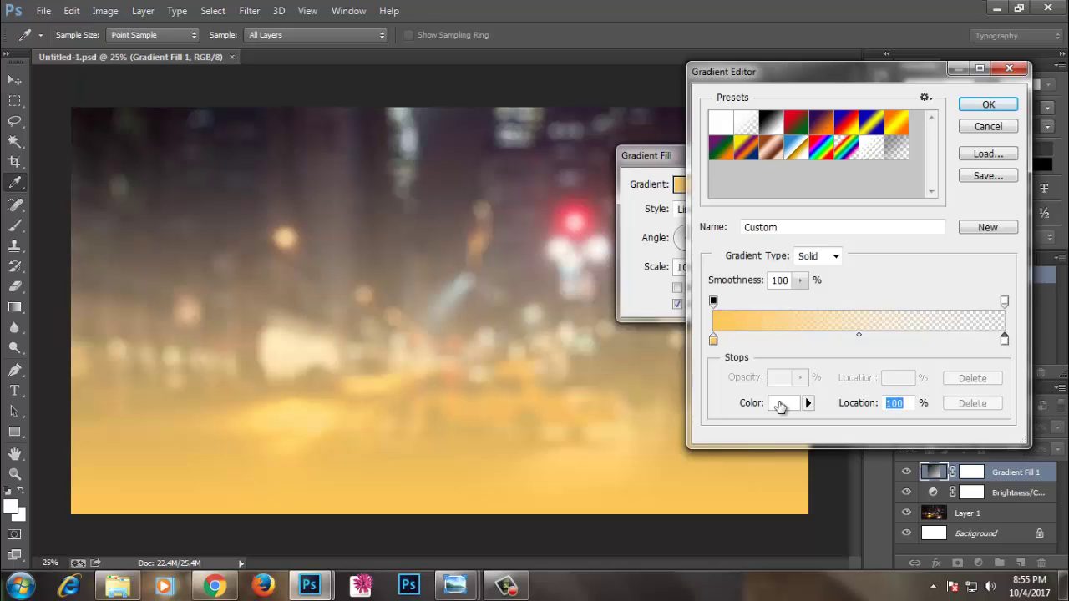
pyautogui.click(781, 404)
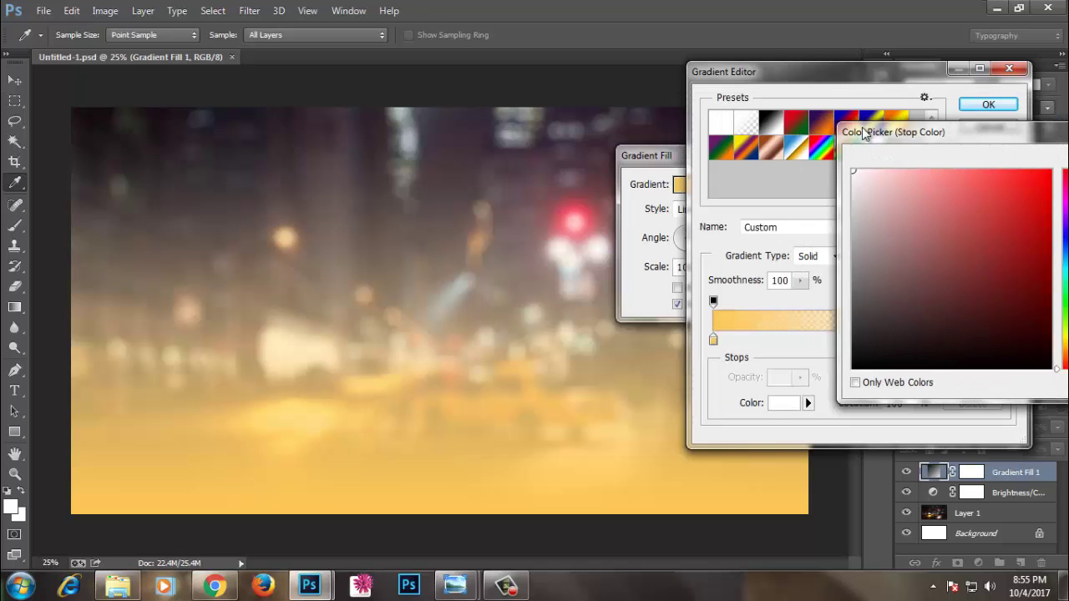
pyautogui.click(576, 433)
pyautogui.click(818, 160)
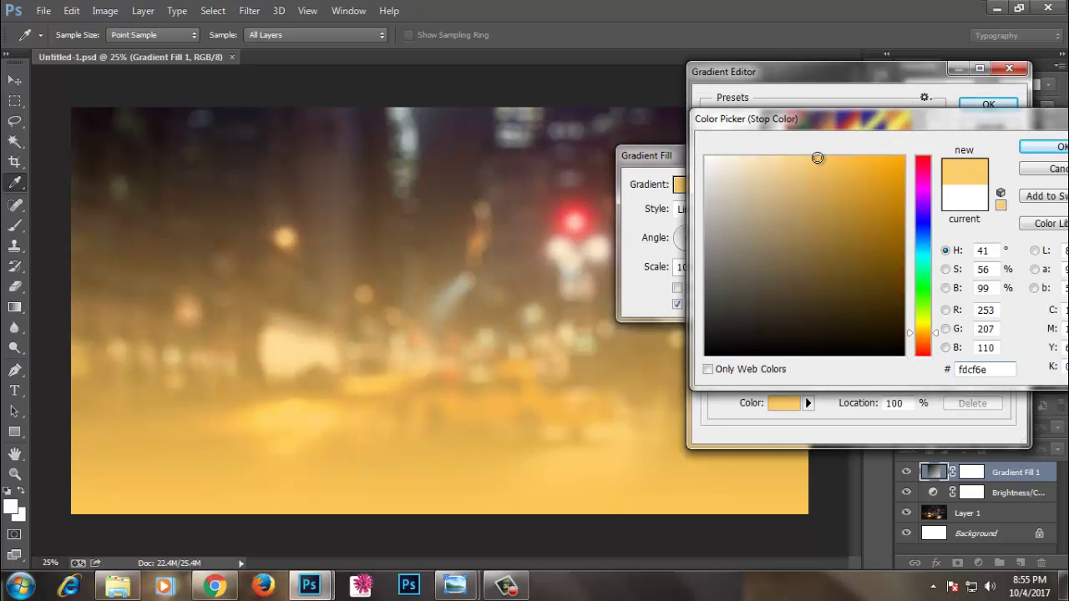
pyautogui.click(1044, 147)
pyautogui.click(988, 106)
# - Make the gradient radial at 139% scale, centred toward the top right, blended as Soft Light
pyautogui.click(706, 209)
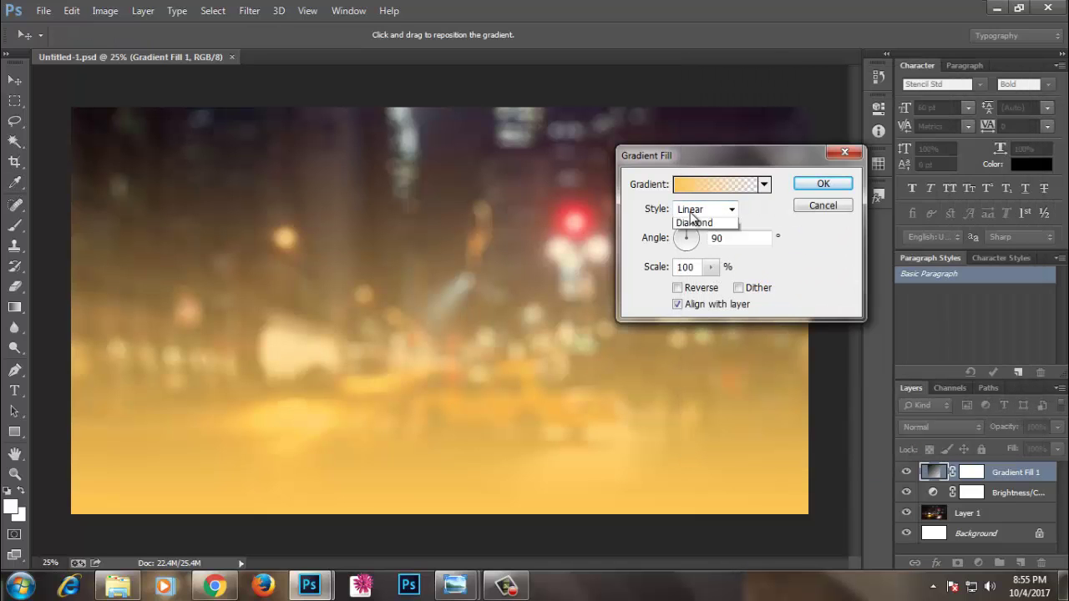
pyautogui.click(677, 287)
pyautogui.click(677, 287)
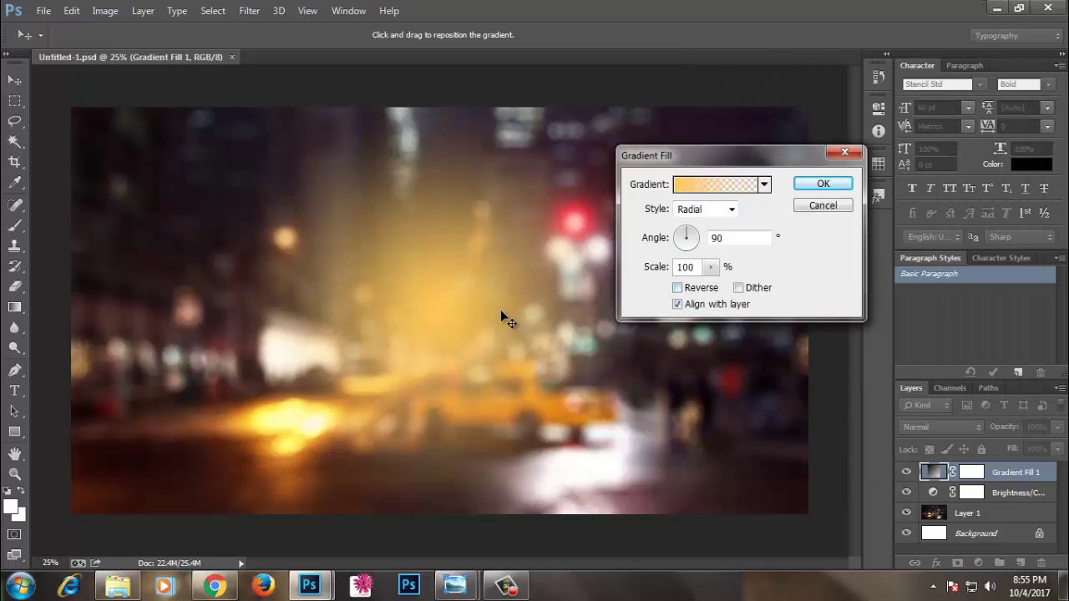
pyautogui.moveTo(501, 310); pyautogui.dragTo(840, 153)
pyautogui.moveTo(710, 266); pyautogui.dragTo(716, 288)
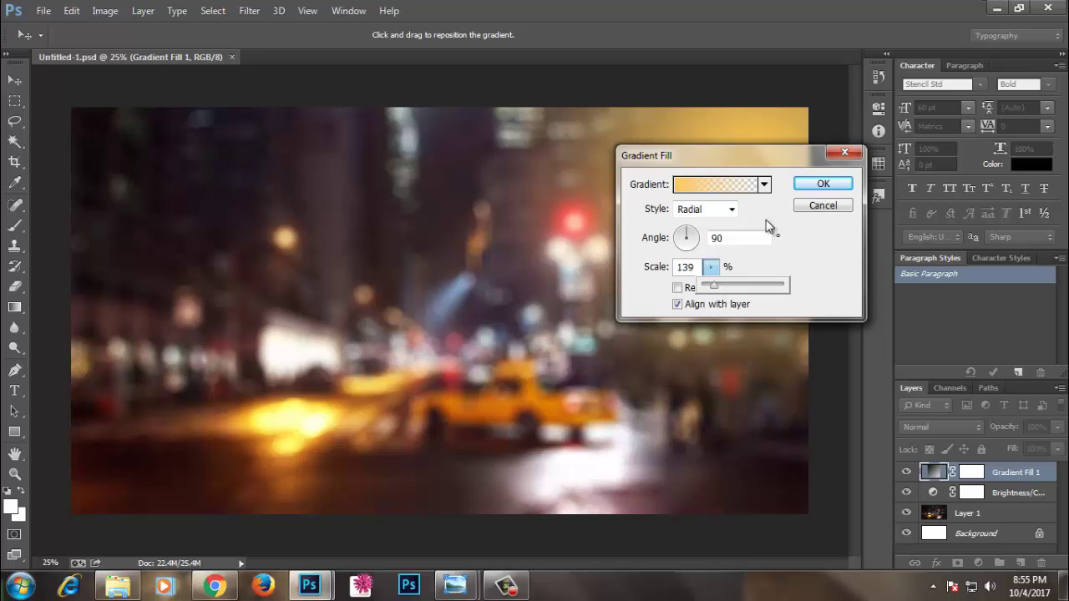
pyautogui.click(823, 184)
pyautogui.click(941, 427)
pyautogui.click(923, 222)
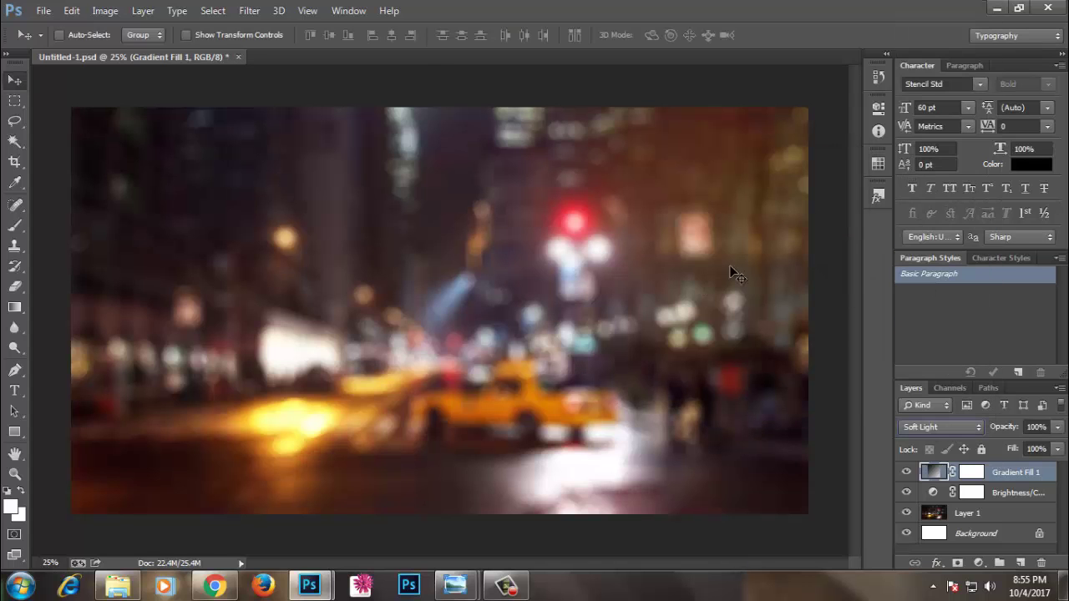
# - Widen the Gradient Fill scale to 189%
pyautogui.doubleClick(932, 472)
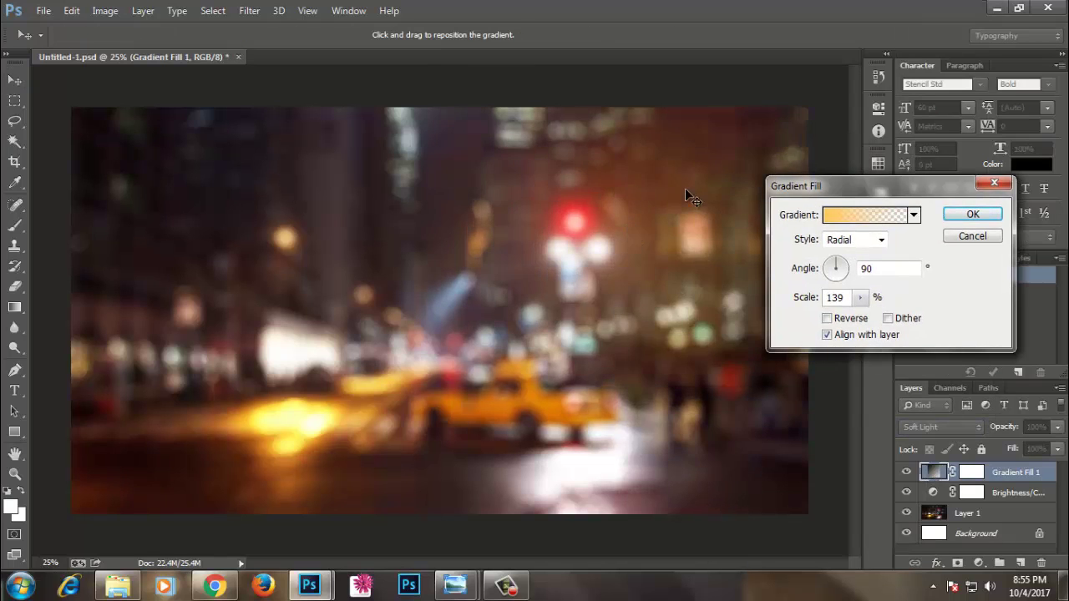
pyautogui.moveTo(859, 298); pyautogui.dragTo(864, 319)
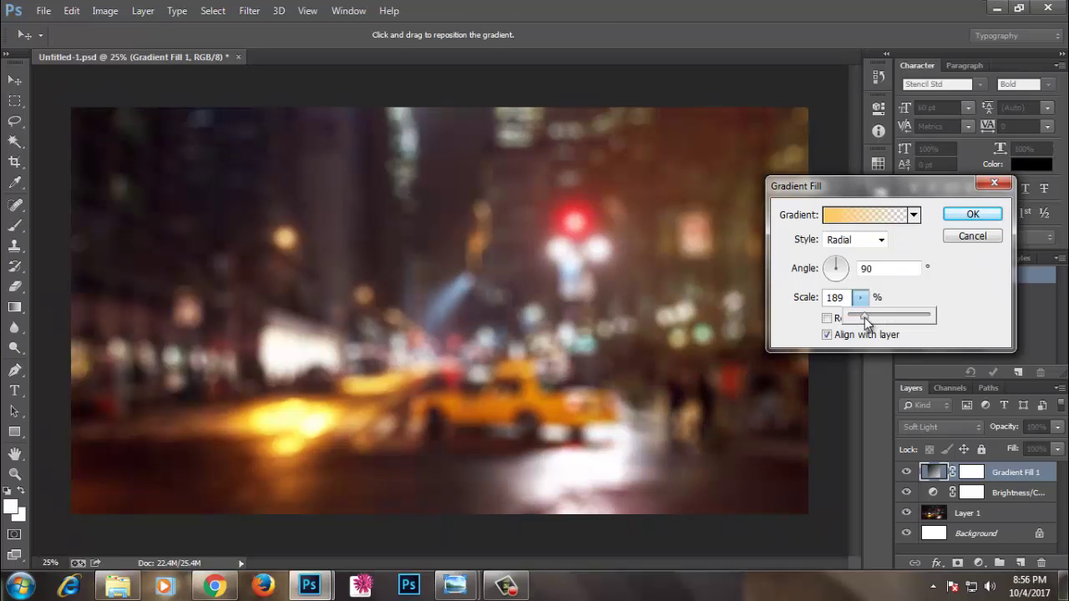
pyautogui.click(972, 214)
# - Duplicate the gradient layer as Multiply at 71% fill and save
pyautogui.hotkey('ctrl', 'j')
pyautogui.click(942, 427)
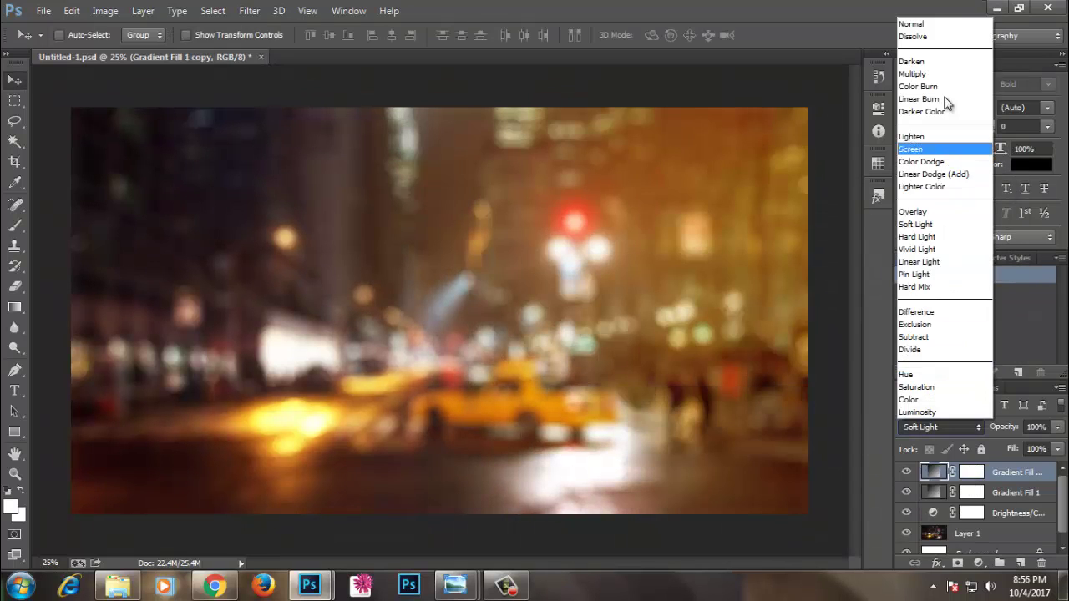
pyautogui.click(913, 74)
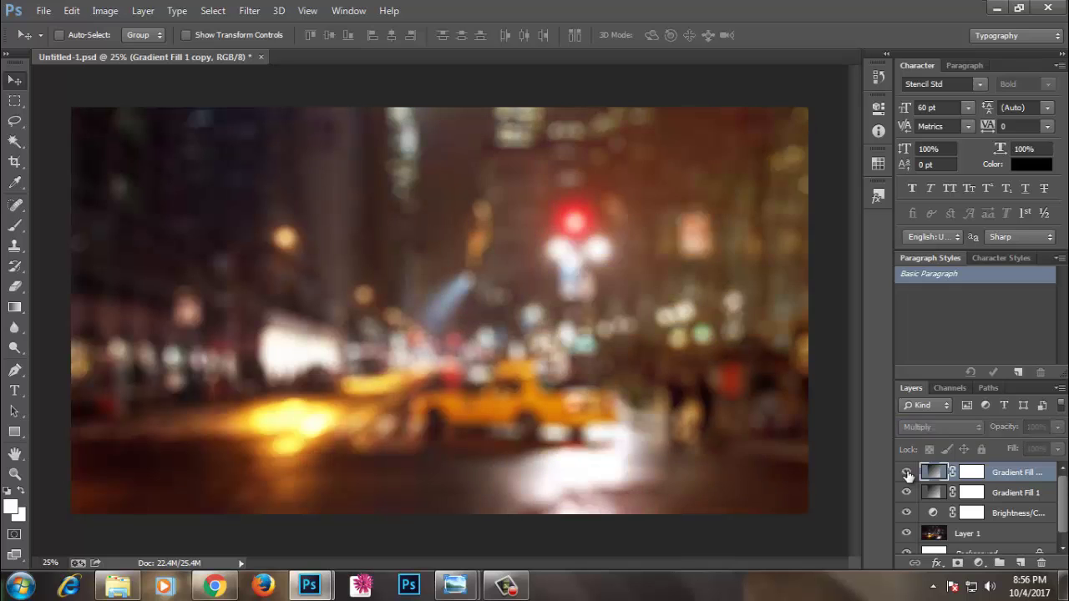
pyautogui.moveTo(1057, 448); pyautogui.dragTo(1034, 467)
pyautogui.hotkey('ctrl', 's')
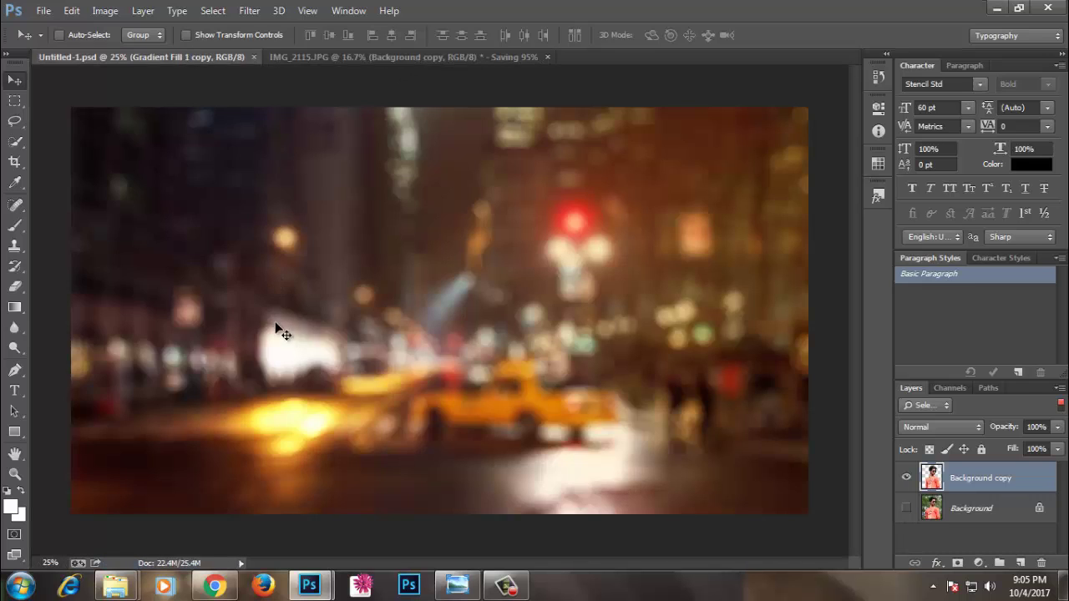
# - Bring the cut-out man from IMG_2115.JPG into the street scene and lower him so his head shows
pyautogui.moveTo(519, 426); pyautogui.dragTo(287, 324)
pyautogui.keyDown('alt'); pyautogui.click(287, 324); pyautogui.keyUp('alt')
pyautogui.click(539, 231)
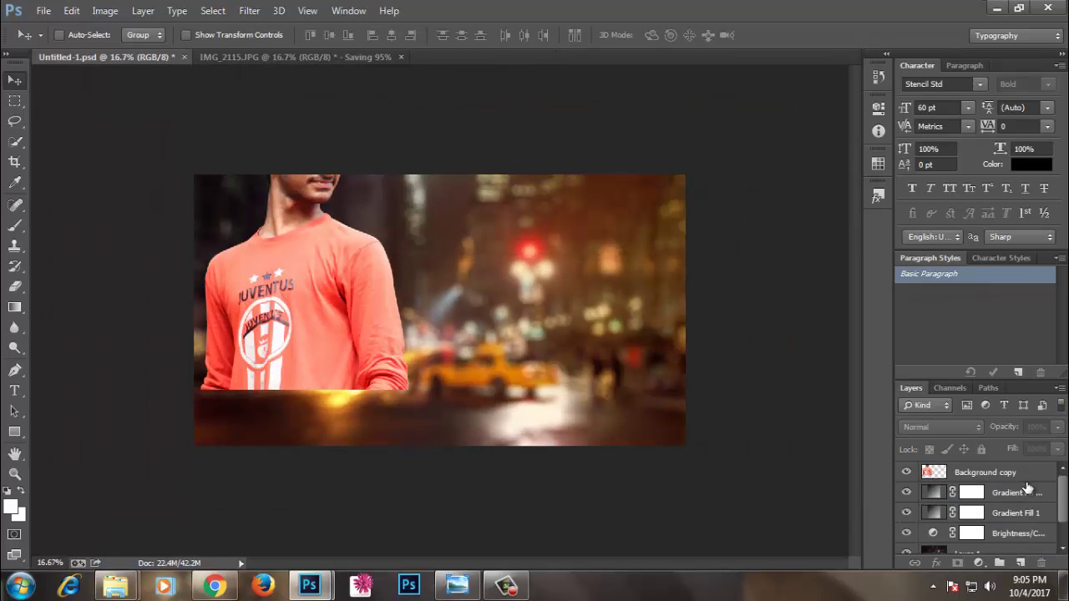
pyautogui.click(1008, 473)
pyautogui.moveTo(392, 309)
pyautogui.mouseDown()
pyautogui.moveTo(370, 381)
pyautogui.moveTo(414, 393)
pyautogui.mouseUp()
# - Scale the man up to about 110% and shift him slightly lower
pyautogui.hotkey('ctrl', 't')
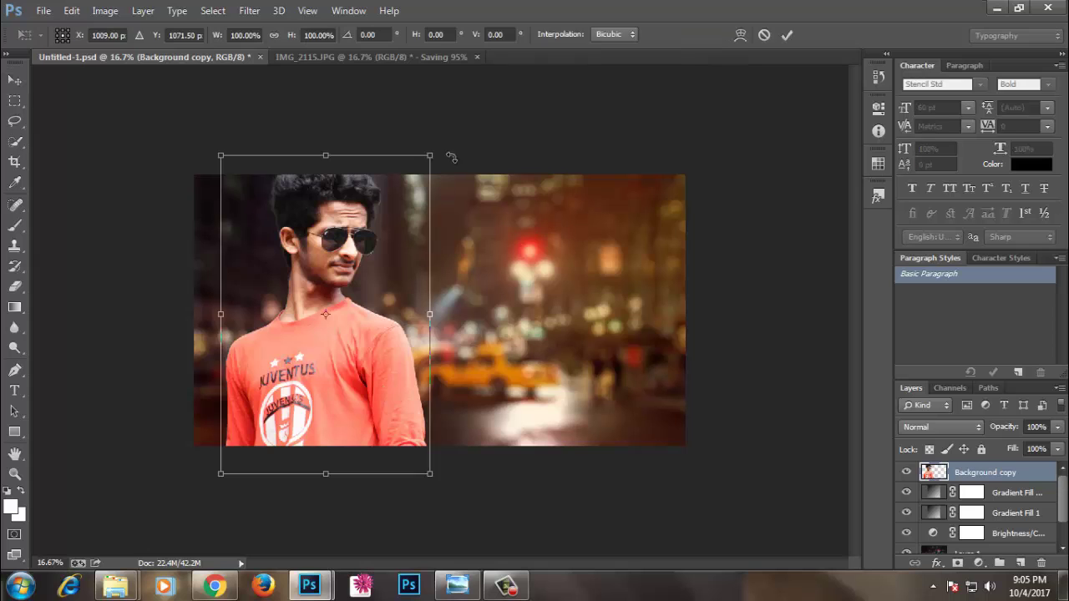
pyautogui.moveTo(448, 147); pyautogui.dragTo(460, 130)
pyautogui.moveTo(399, 193); pyautogui.dragTo(397, 238)
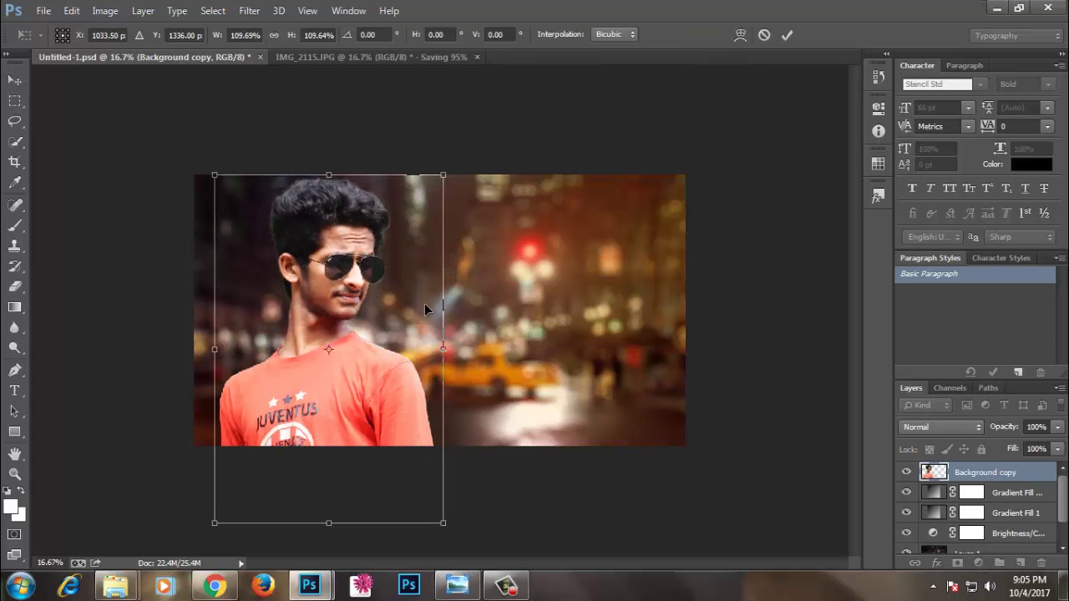
pyautogui.press('Return')
pyautogui.click(979, 562)
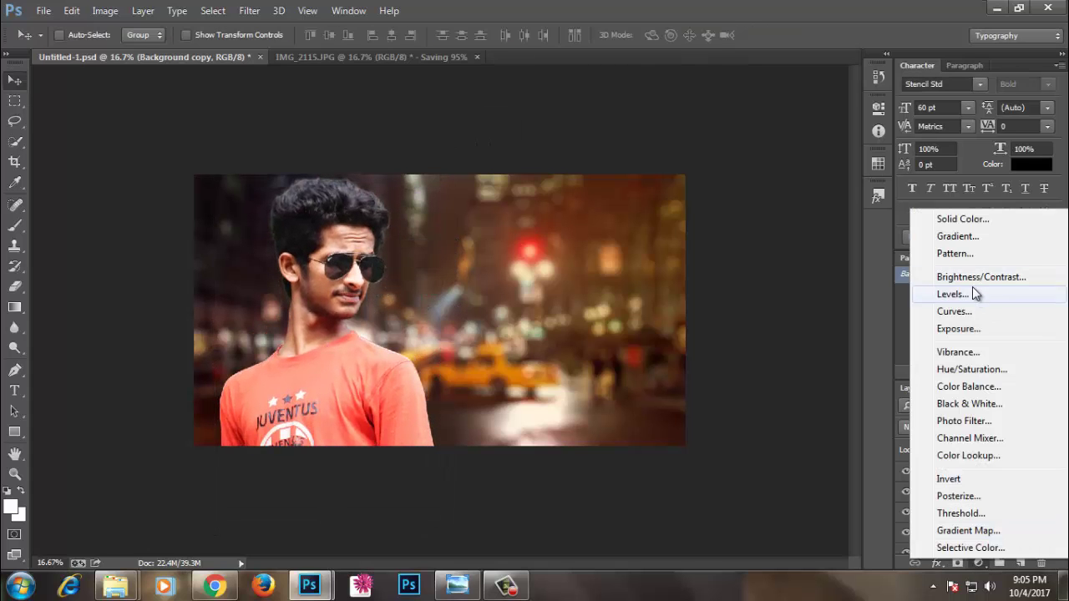
# - Add a Brightness/Contrast layer clipped to the man with brightness -97
pyautogui.click(970, 278)
pyautogui.click(742, 362)
pyautogui.moveTo(769, 181); pyautogui.dragTo(727, 214)
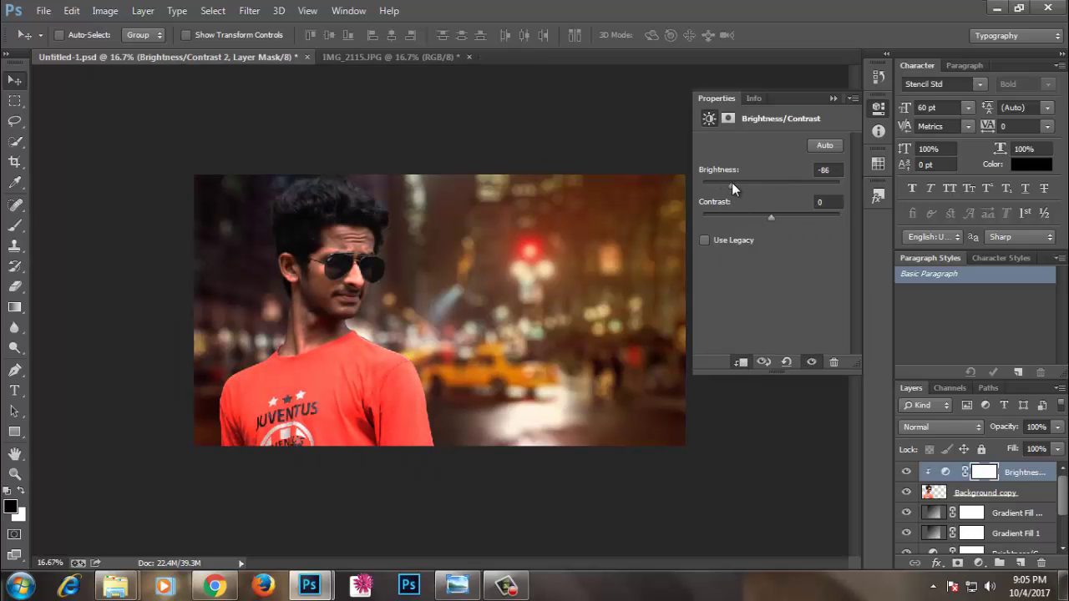
pyautogui.click(832, 100)
# - Paint the adjustment mask with a 60% opacity, 300 px brush to restore the face, neck and chest
pyautogui.press('b')
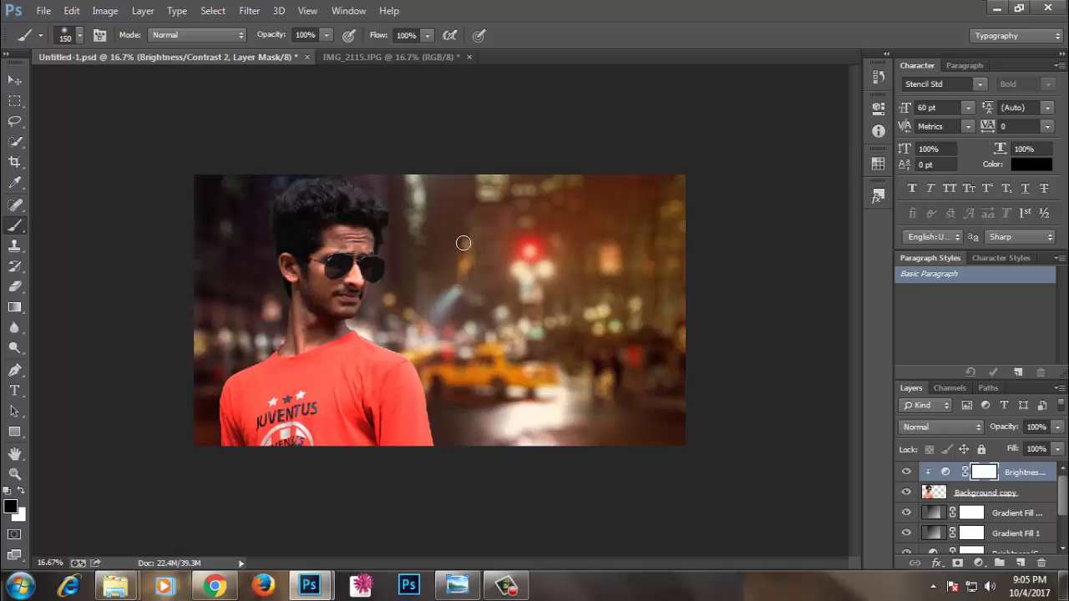
pyautogui.press(']')
pyautogui.press(']')
pyautogui.press(']')
pyautogui.click(325, 36)
pyautogui.moveTo(394, 35); pyautogui.dragTo(366, 35)
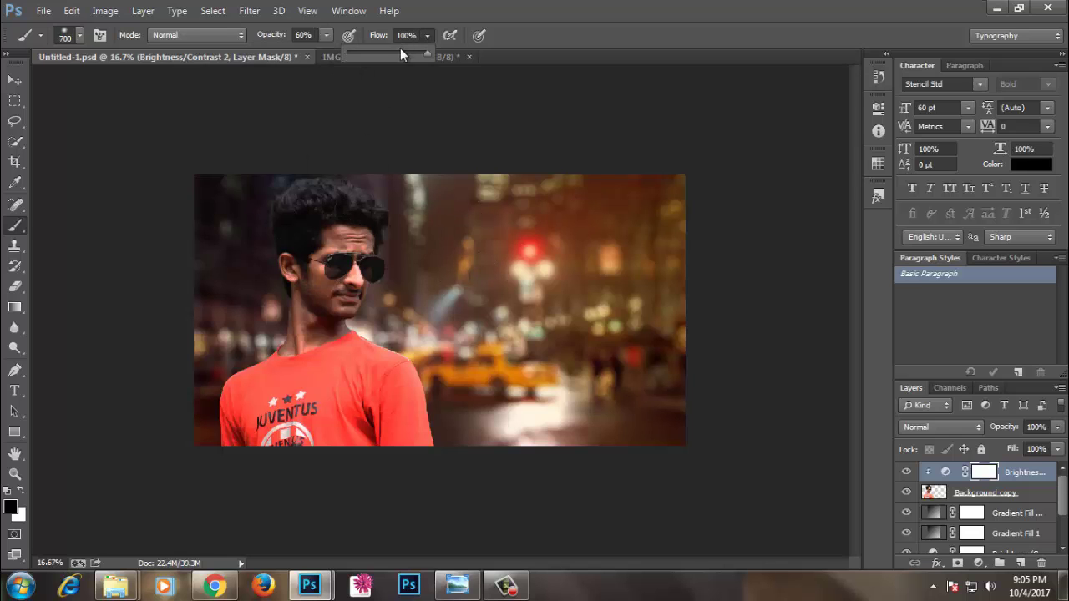
pyautogui.press('[')
pyautogui.moveTo(353, 203); pyautogui.dragTo(341, 369)
pyautogui.hotkey('ctrl', 'z')
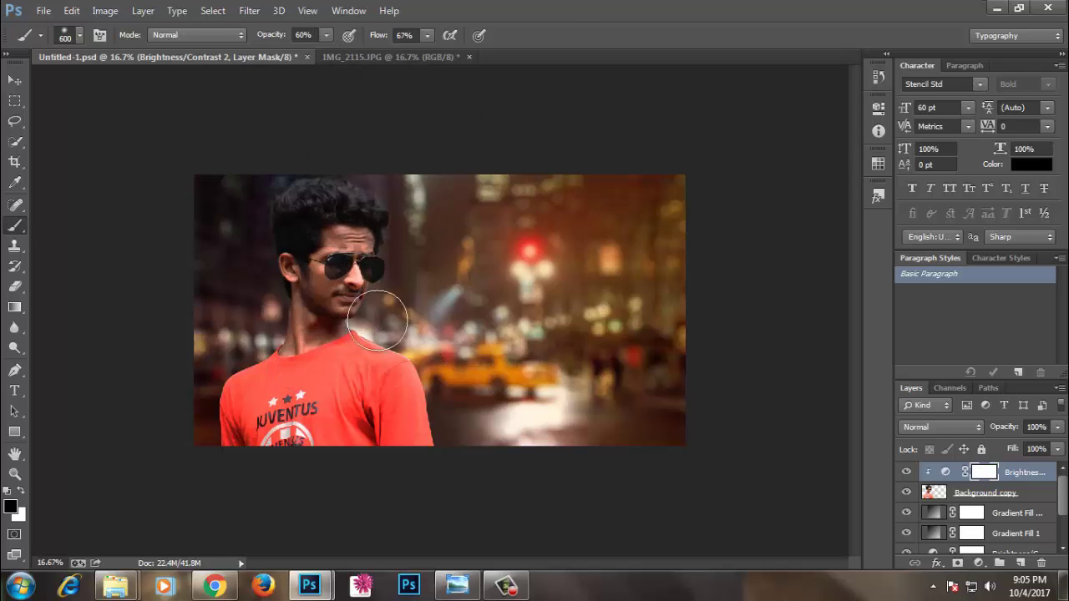
pyautogui.press('[')
pyautogui.press('[')
pyautogui.press('[')
pyautogui.moveTo(319, 317)
pyautogui.mouseDown()
pyautogui.moveTo(385, 351)
pyautogui.moveTo(284, 270)
pyautogui.mouseUp()
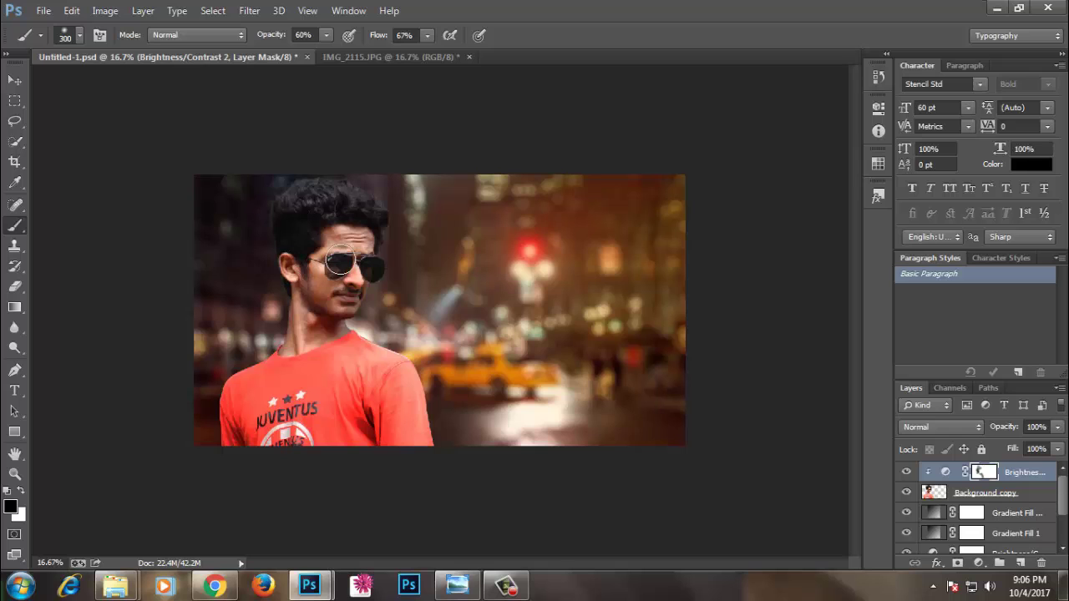
pyautogui.moveTo(280, 372); pyautogui.dragTo(320, 447)
pyautogui.click(15, 81)
# - Scale the man and his brightness layer together to about 106.5%, shifted slightly right
pyautogui.hotkey('ctrl', '-')
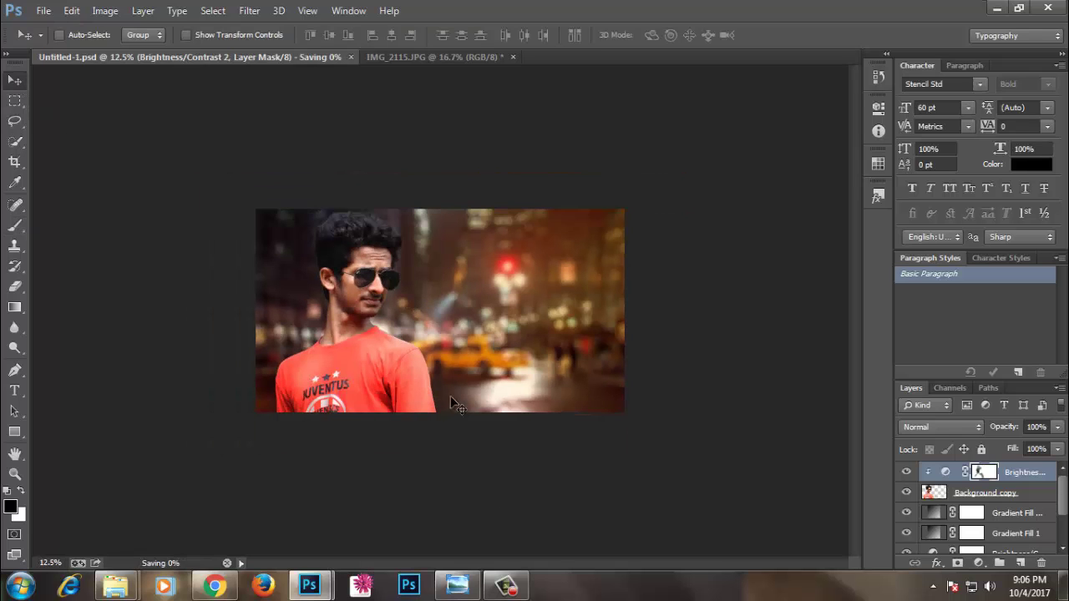
pyautogui.click(981, 493)
pyautogui.hotkey('ctrl', 't')
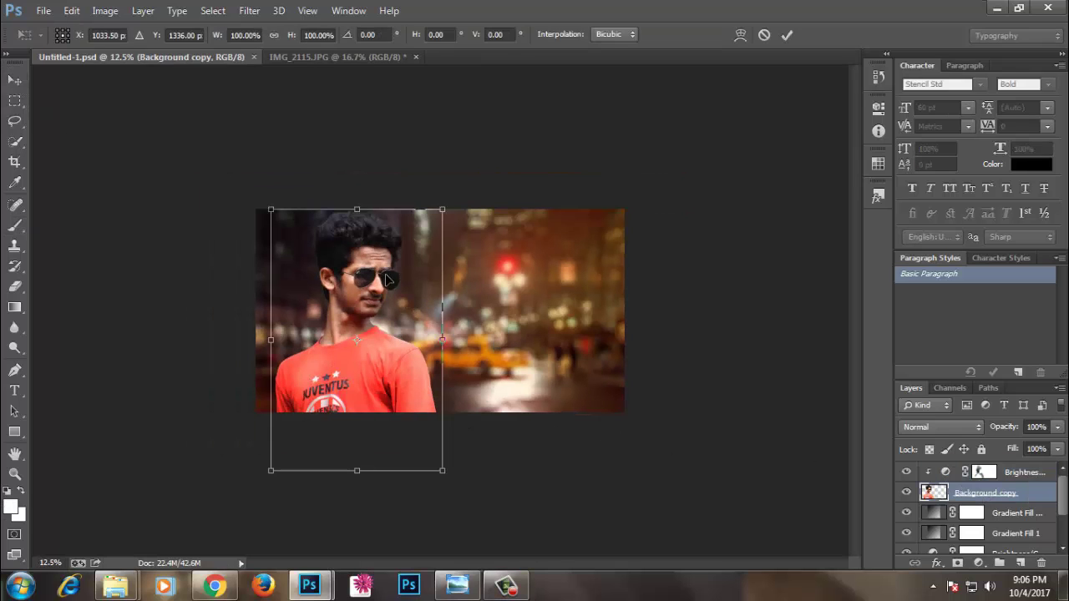
pyautogui.moveTo(443, 210); pyautogui.dragTo(458, 203)
pyautogui.press('Return')
pyautogui.keyDown('shift'); pyautogui.click(1027, 472); pyautogui.keyUp('shift')
pyautogui.hotkey('ctrl', 't')
pyautogui.moveTo(405, 295); pyautogui.dragTo(421, 296)
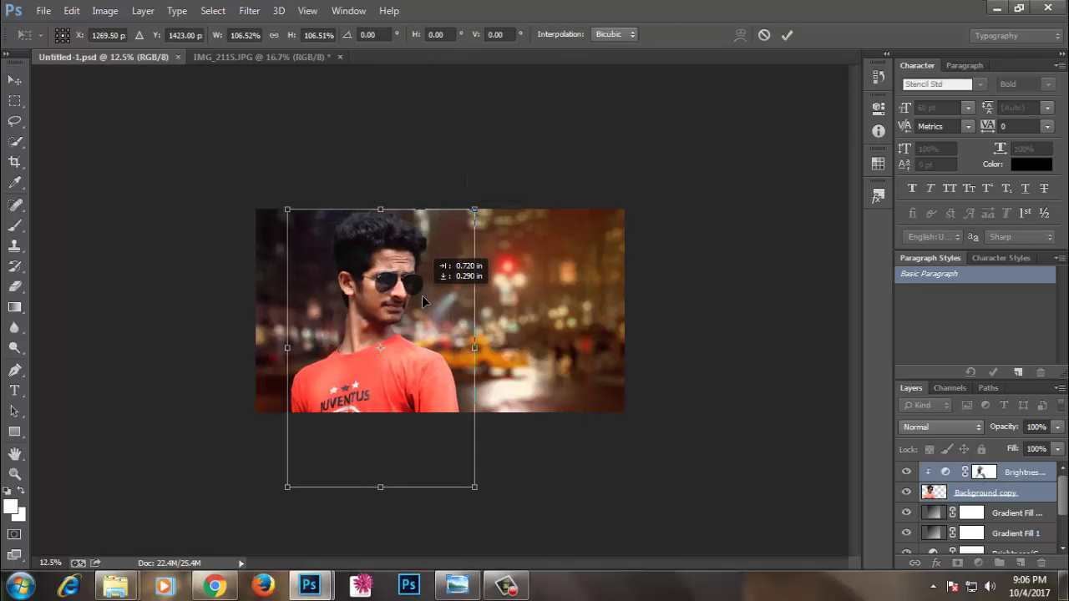
pyautogui.press('Return')
pyautogui.hotkey('ctrl', '+')
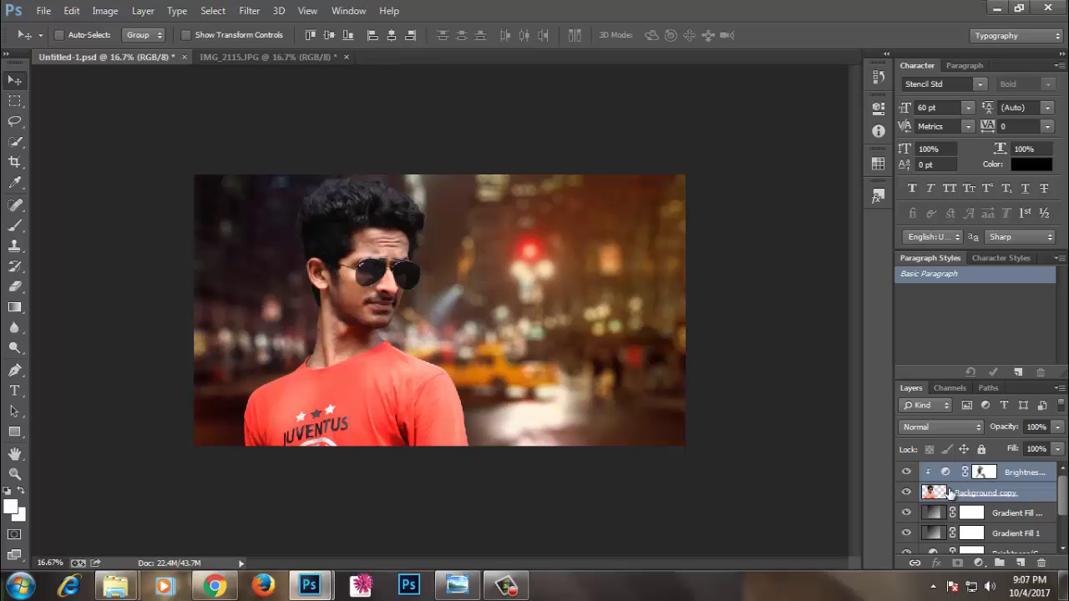
pyautogui.click(950, 494)
# - Apply Selective Color to the man with Reds Black at -25 and save
pyautogui.click(105, 10)
pyautogui.click(351, 301)
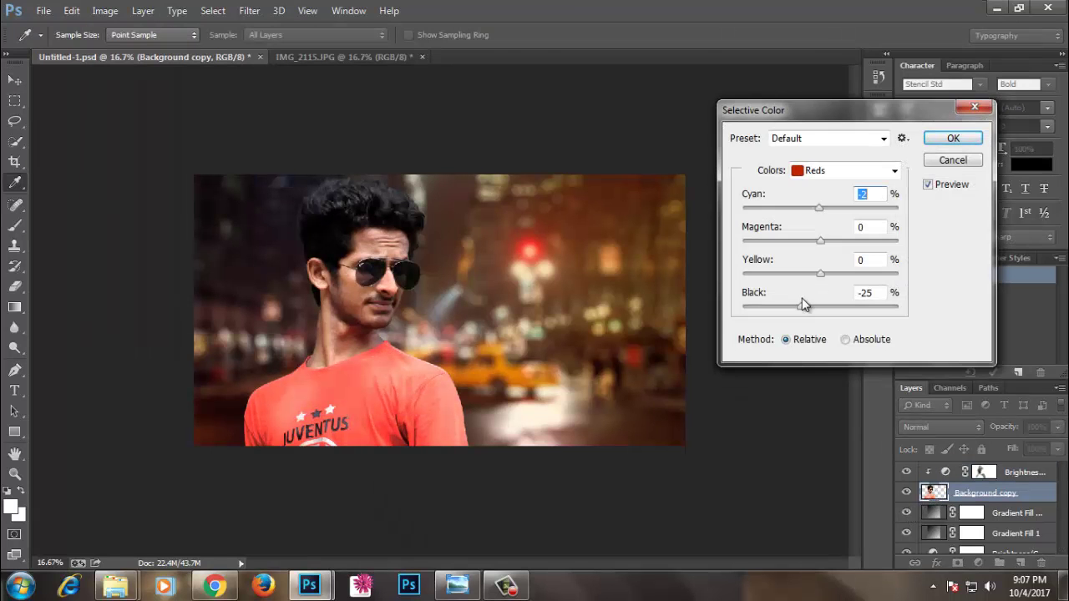
pyautogui.press('Return')
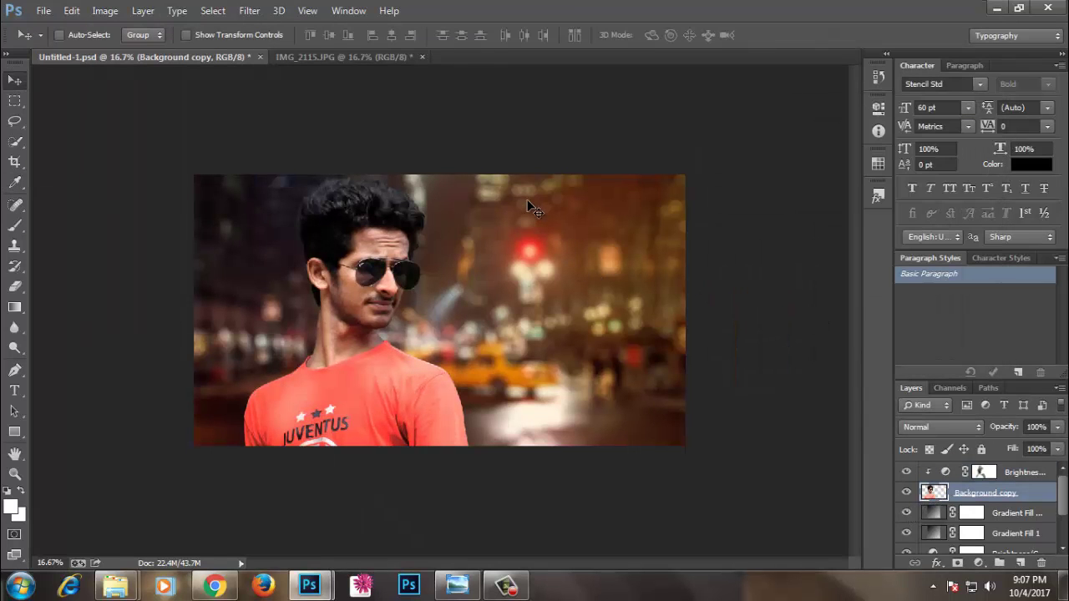
pyautogui.hotkey('ctrl', 's')
# - Set the man's Brightness/Contrast to -97 and add a Color Balance adjustment layer
pyautogui.doubleClick(945, 473)
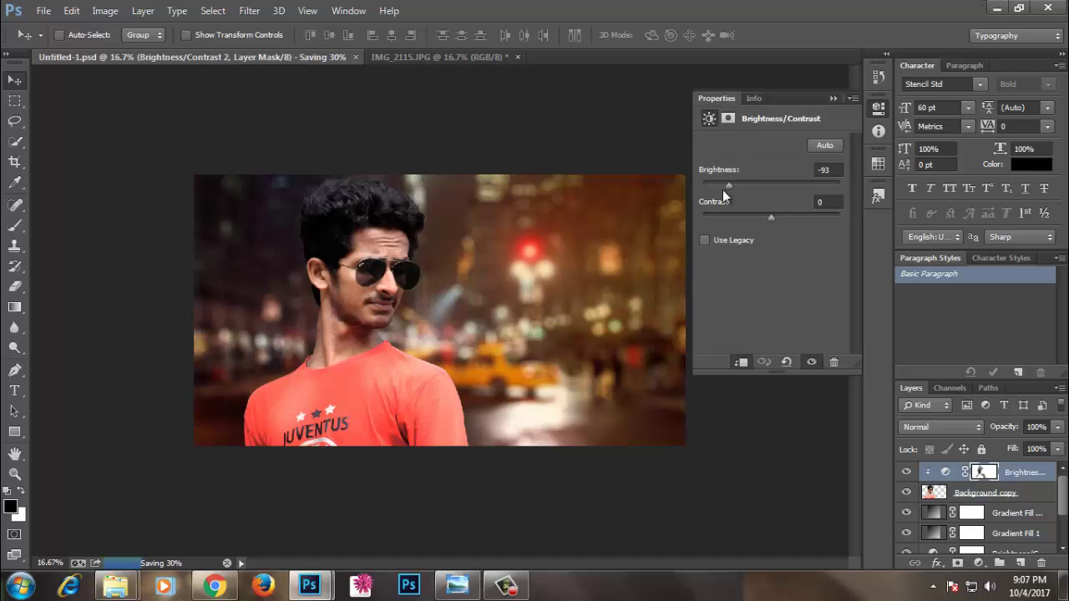
pyautogui.moveTo(751, 186); pyautogui.dragTo(728, 190)
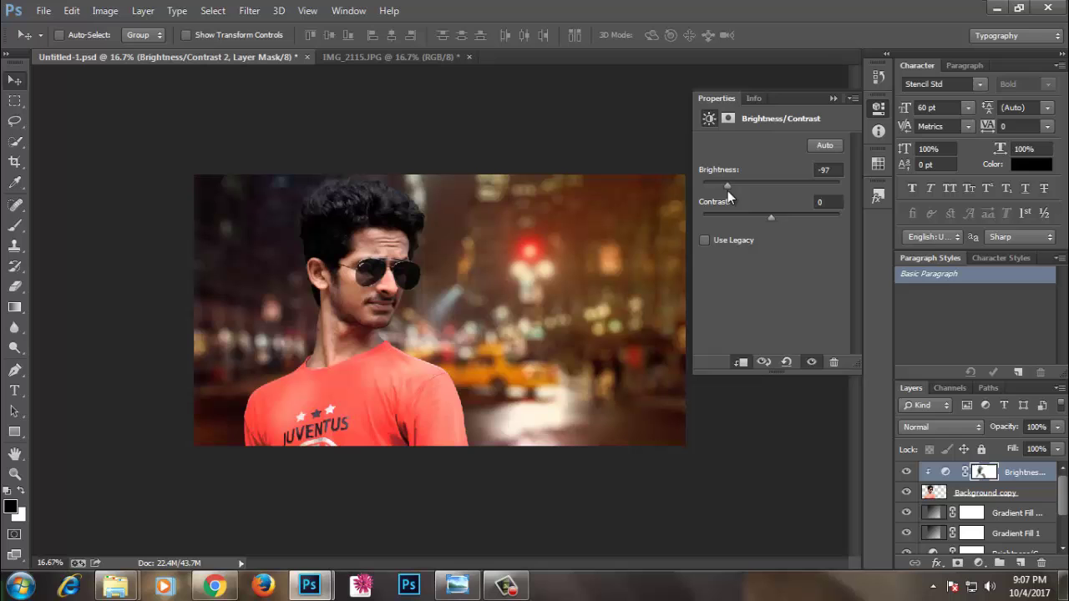
pyautogui.click(832, 97)
pyautogui.click(979, 563)
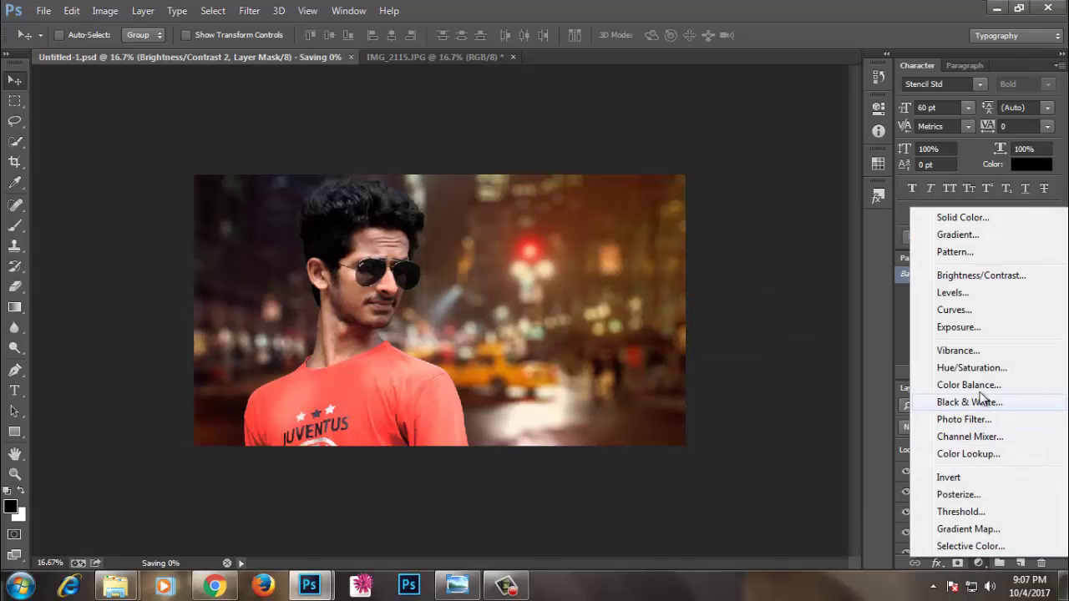
pyautogui.click(978, 389)
# - Clip Color Balance to the man: Midtones Red +16, Yellow -18; Shadows Red +5
pyautogui.click(741, 364)
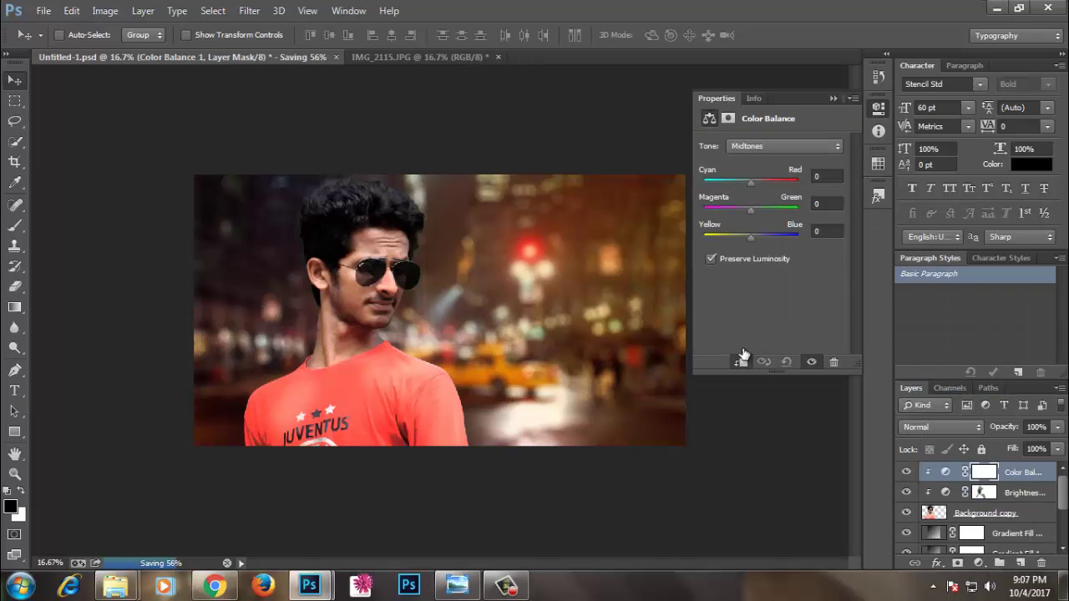
pyautogui.moveTo(753, 237); pyautogui.dragTo(741, 241)
pyautogui.moveTo(751, 182); pyautogui.dragTo(758, 180)
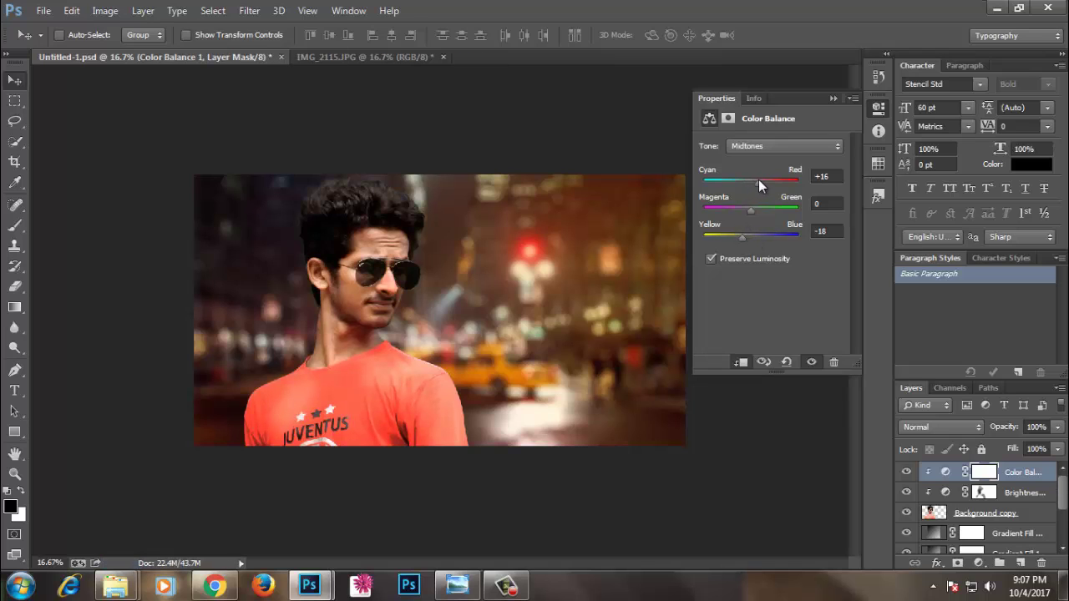
pyautogui.click(752, 151)
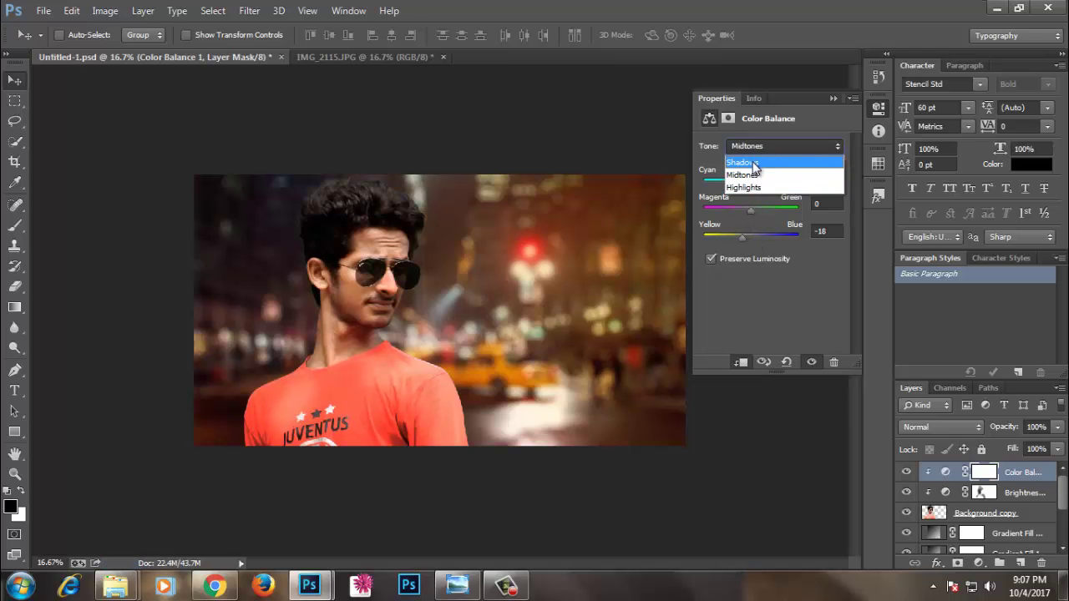
pyautogui.click(757, 161)
pyautogui.moveTo(750, 182); pyautogui.dragTo(754, 180)
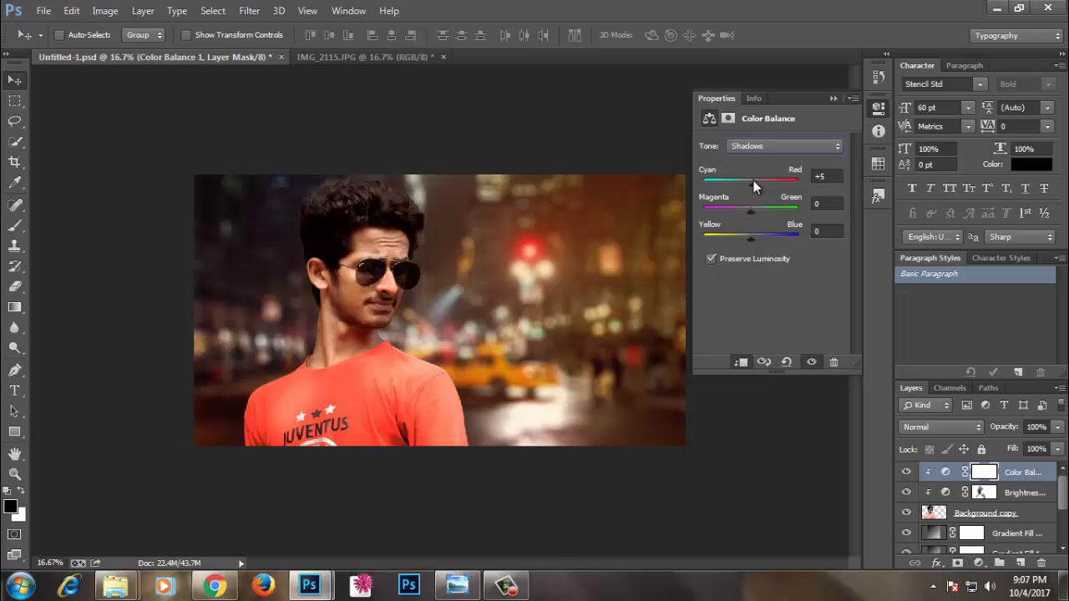
pyautogui.moveTo(751, 238); pyautogui.dragTo(749, 240)
# - Set the Highlights to Red +7, Yellow -3 and save the document
pyautogui.click(761, 146)
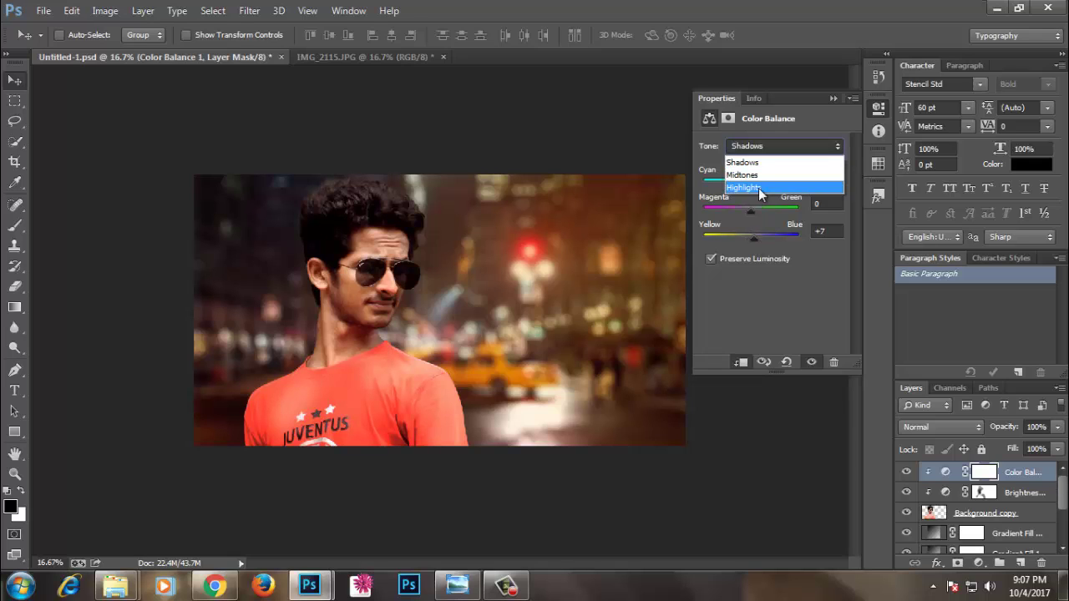
pyautogui.click(758, 188)
pyautogui.moveTo(752, 236); pyautogui.dragTo(749, 235)
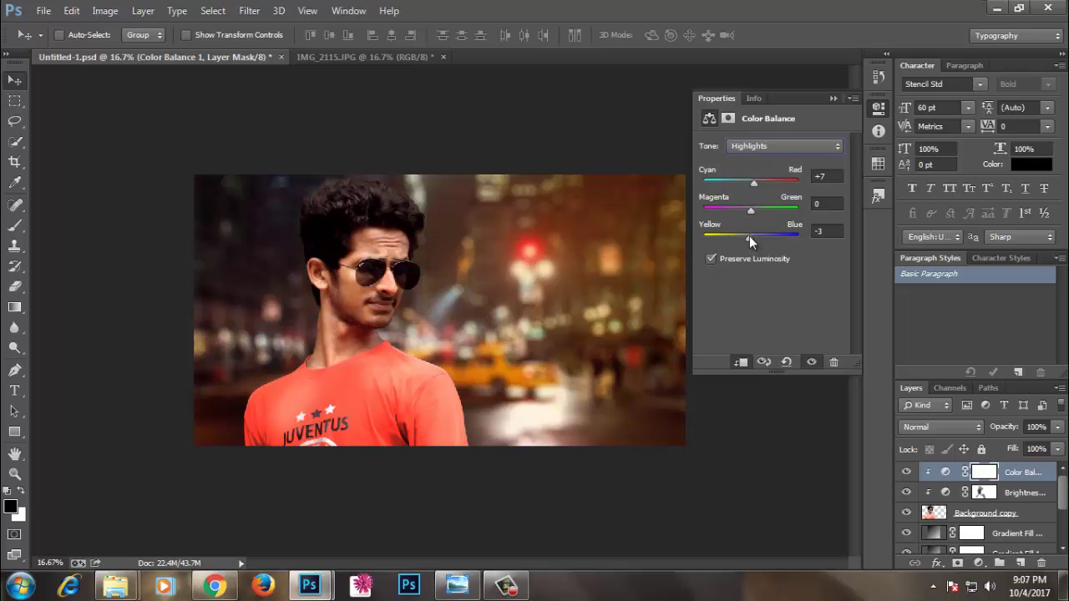
pyautogui.click(833, 97)
pyautogui.hotkey('ctrl', 's')
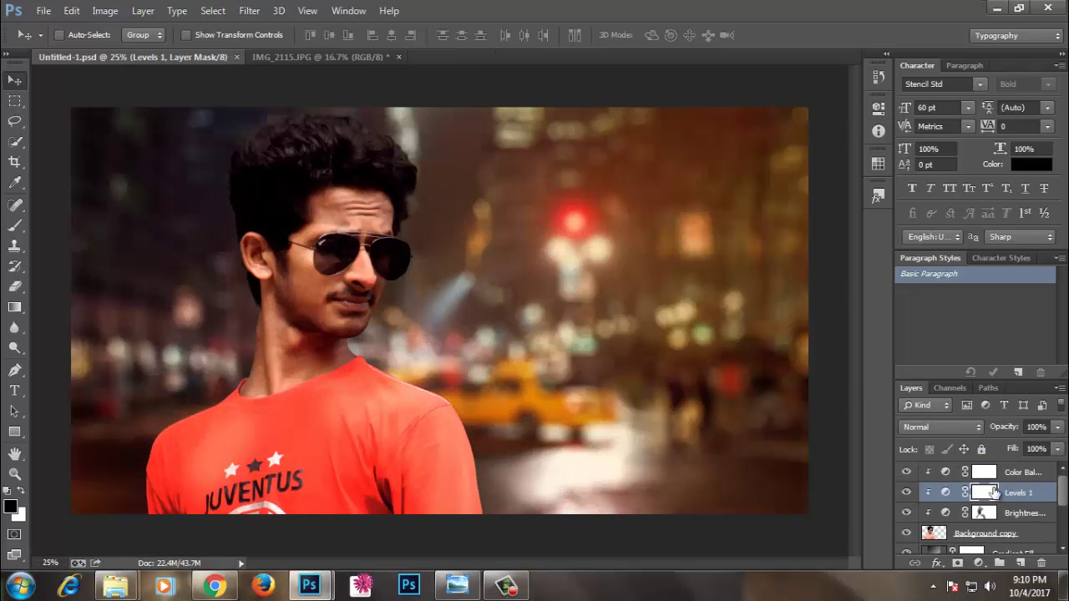
# - Brush the Levels mask to darken the neck under the chin
pyautogui.scroll(1, 992, 493)
pyautogui.scroll(-2, 992, 493)
pyautogui.press('b')
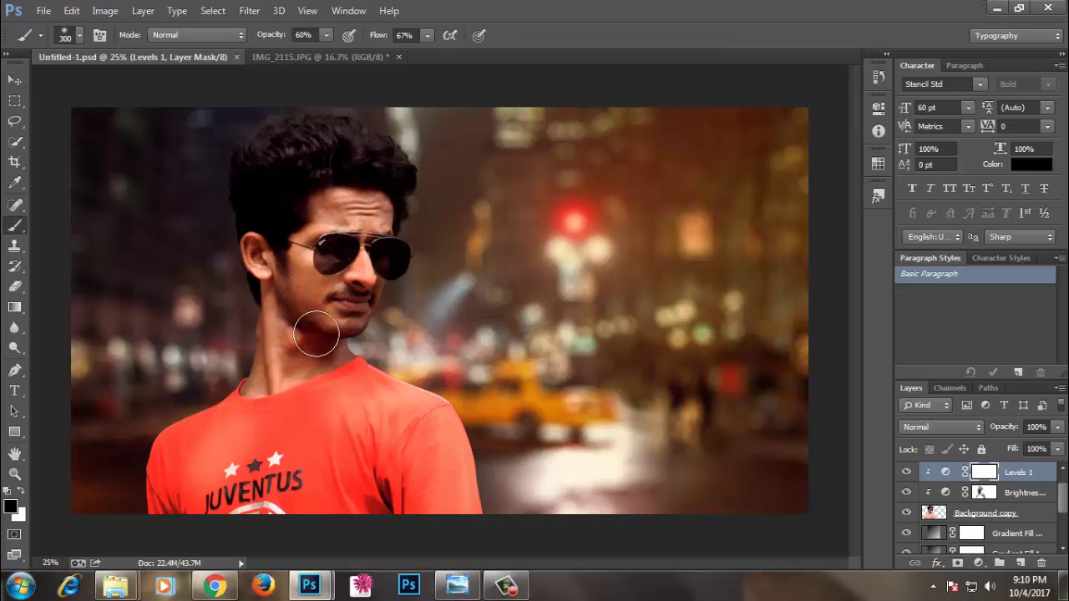
pyautogui.click(315, 332)
# - Create a new Layer 2 and move it above the Color Balance layer
pyautogui.click(1022, 562)
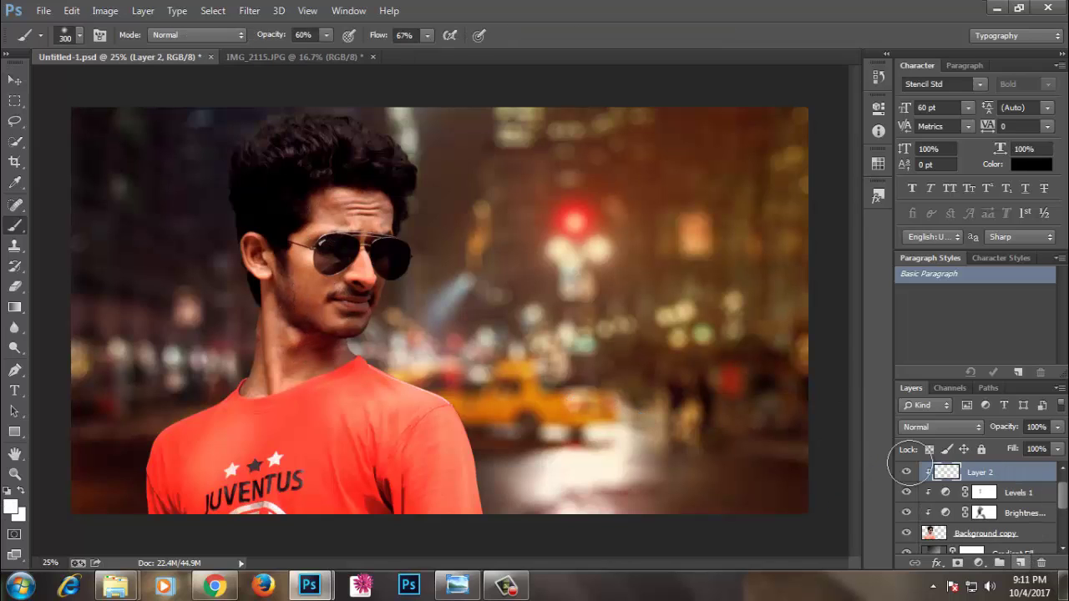
pyautogui.hotkey('shift', 'BackSpace')
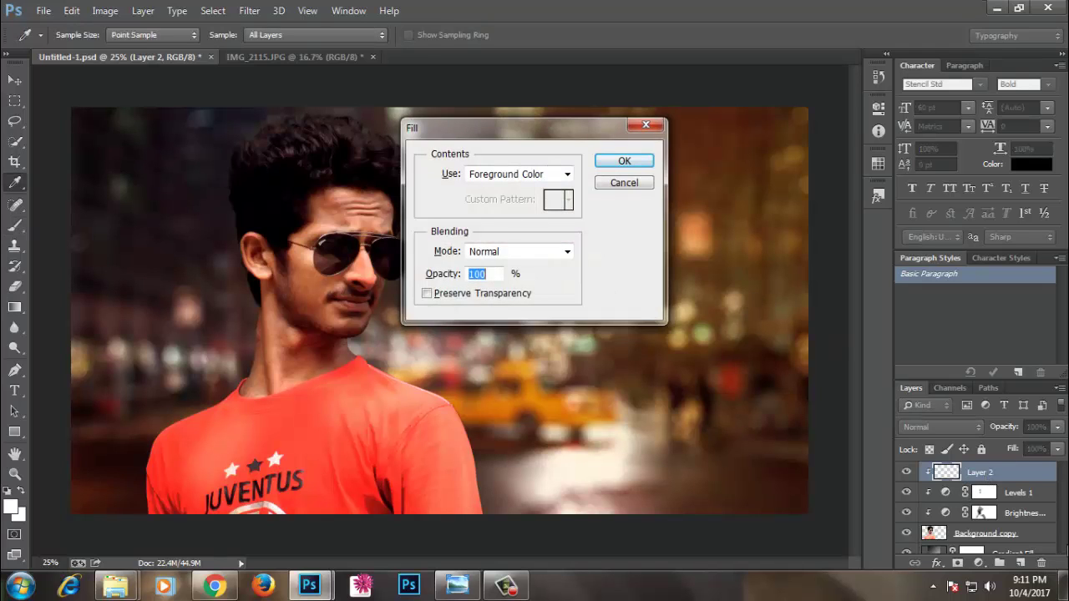
pyautogui.click(624, 160)
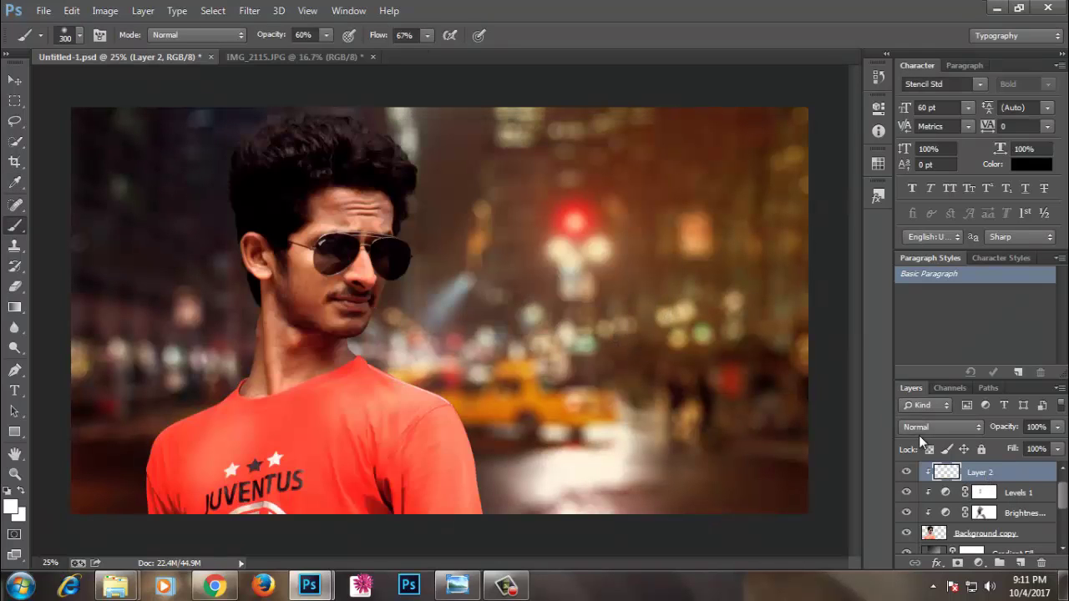
pyautogui.moveTo(995, 474); pyautogui.dragTo(1002, 472)
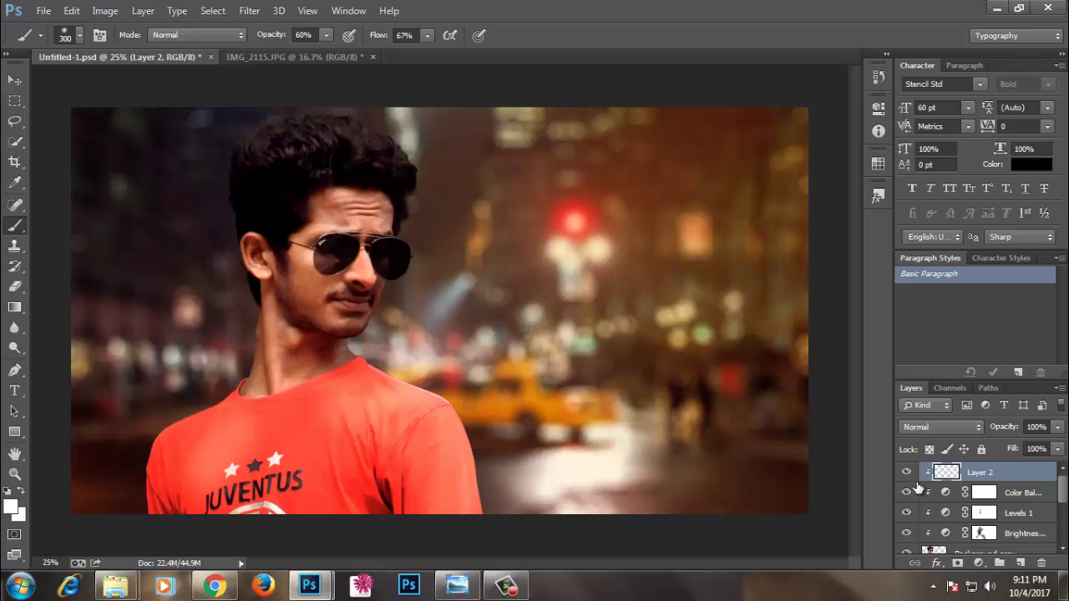
# - Fill Layer 2 with 50% Gray and set its blend mode to Overlay
pyautogui.hotkey('shift', 'BackSpace')
pyautogui.click(513, 172)
pyautogui.click(509, 306)
pyautogui.click(624, 161)
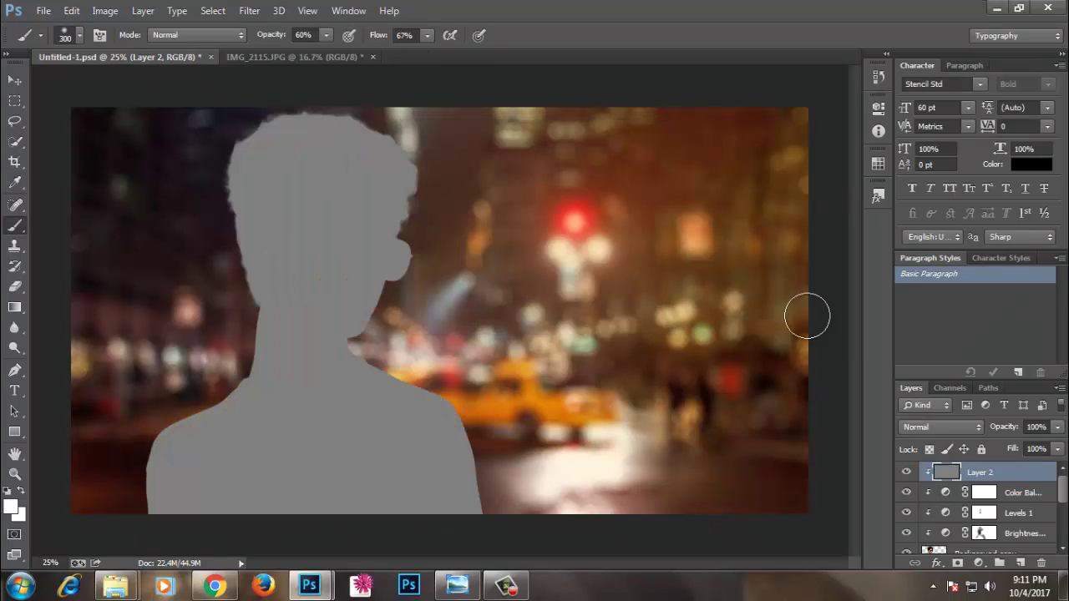
pyautogui.click(932, 425)
pyautogui.click(915, 210)
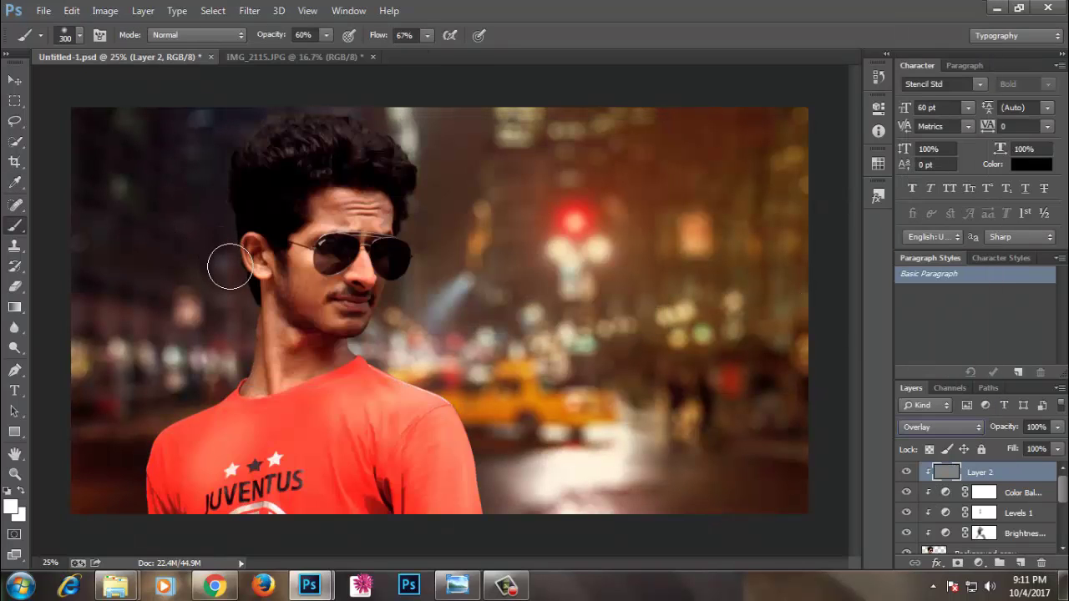
pyautogui.click(15, 347)
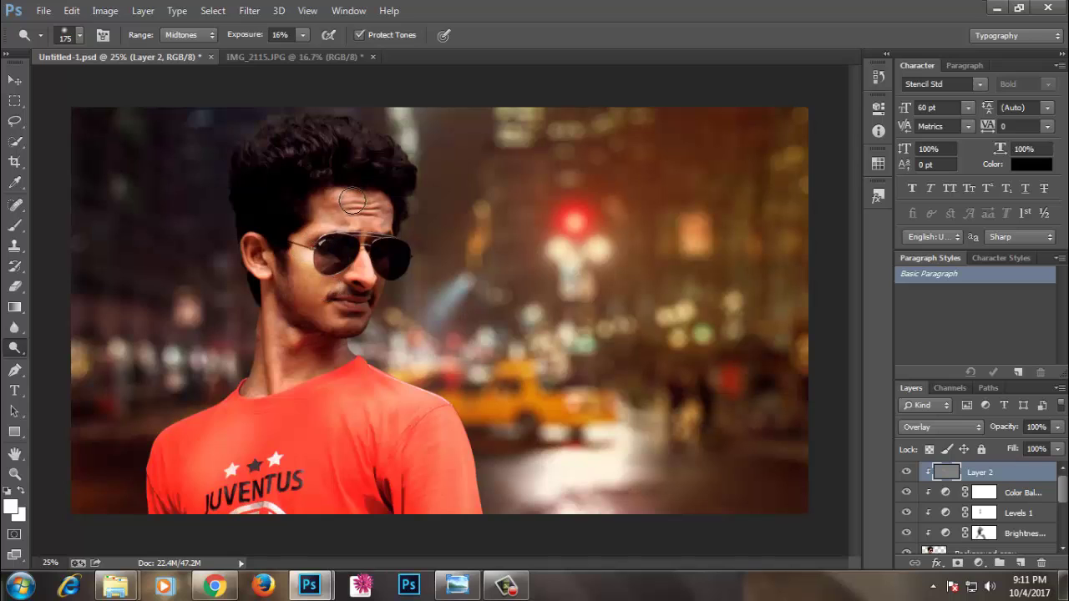
# - Dodge the gray Overlay layer to lighten the shirt's right side and chest near the neck
pyautogui.press('[')
pyautogui.press('[')
pyautogui.press('[')
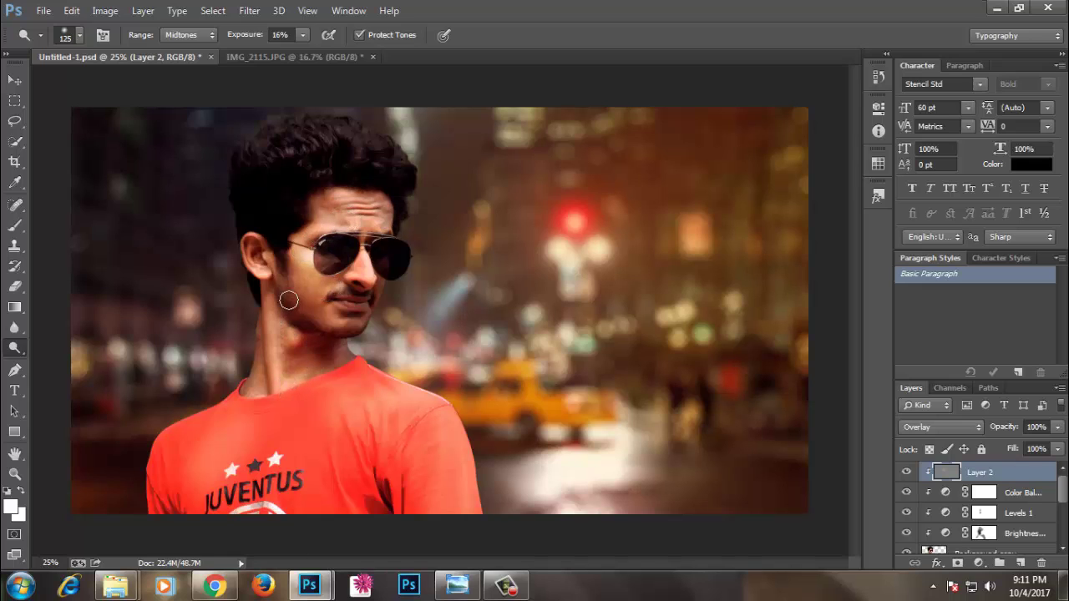
pyautogui.moveTo(263, 381)
pyautogui.mouseDown()
pyautogui.moveTo(418, 393)
pyautogui.moveTo(429, 443)
pyautogui.mouseUp()
pyautogui.press(']')
pyautogui.press(']')
pyautogui.press(']')
pyautogui.moveTo(294, 415); pyautogui.dragTo(248, 429)
pyautogui.press('[')
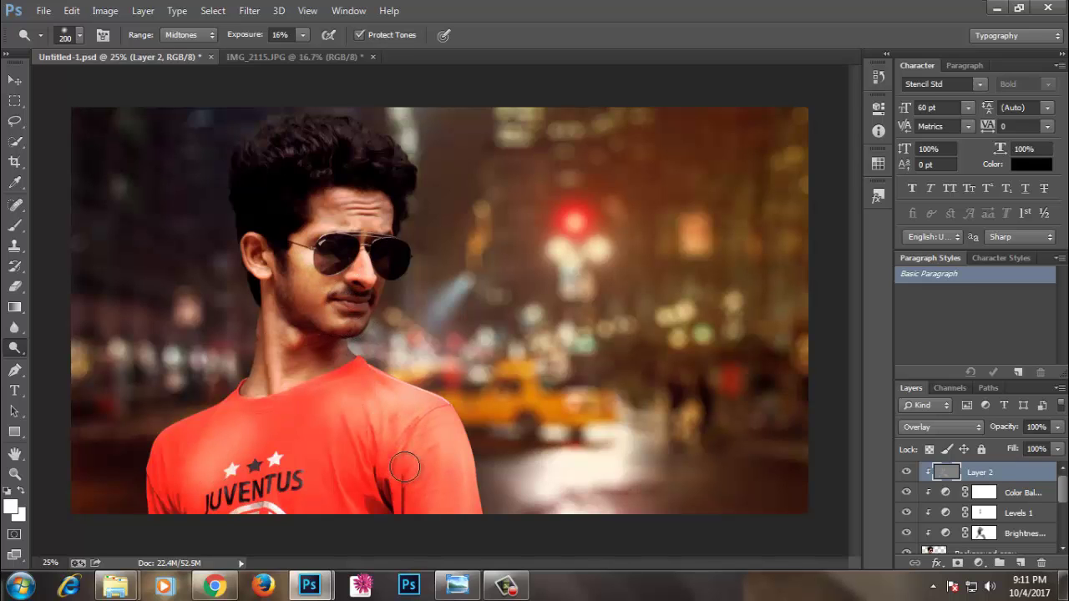
# - Save, then stamp all visible layers into a new top Layer 3
pyautogui.hotkey('ctrl', '-')
pyautogui.hotkey('ctrl', 's')
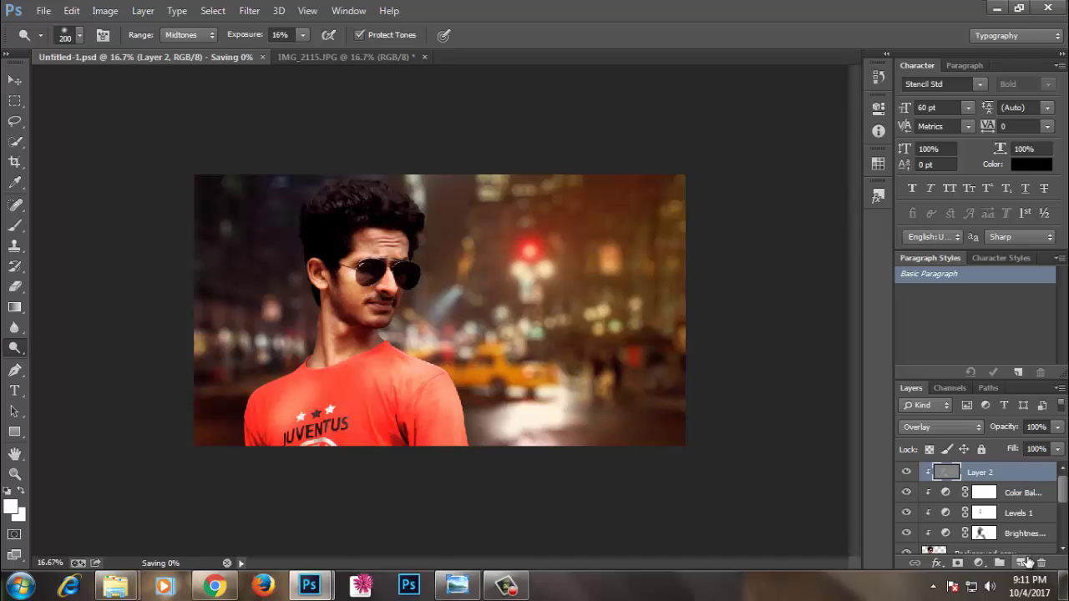
pyautogui.click(1025, 562)
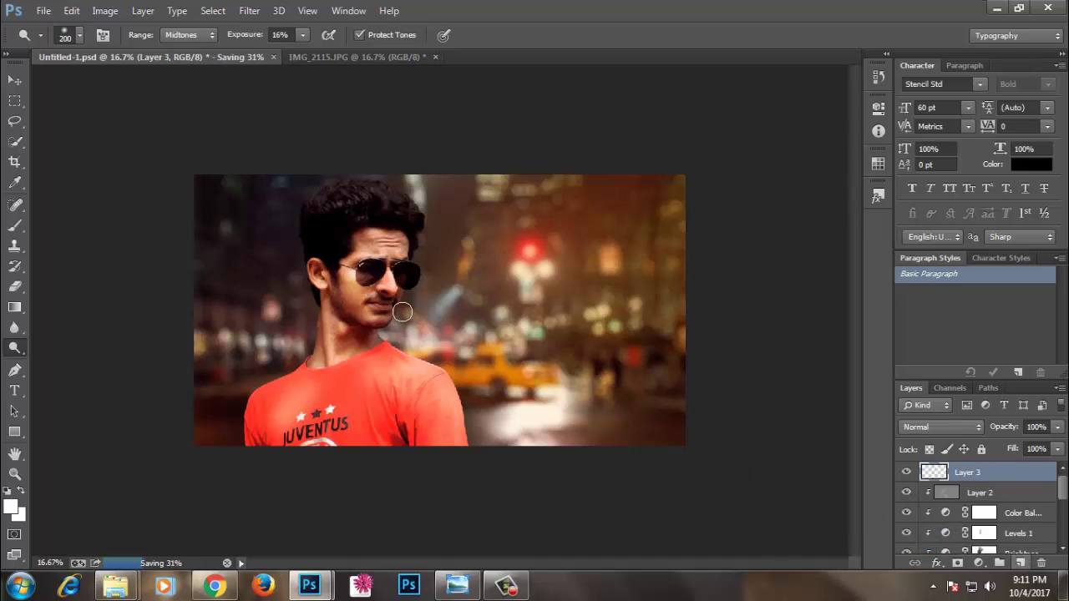
pyautogui.hotkey('ctrl', 'shift', 'alt', 'e')
pyautogui.click(249, 10)
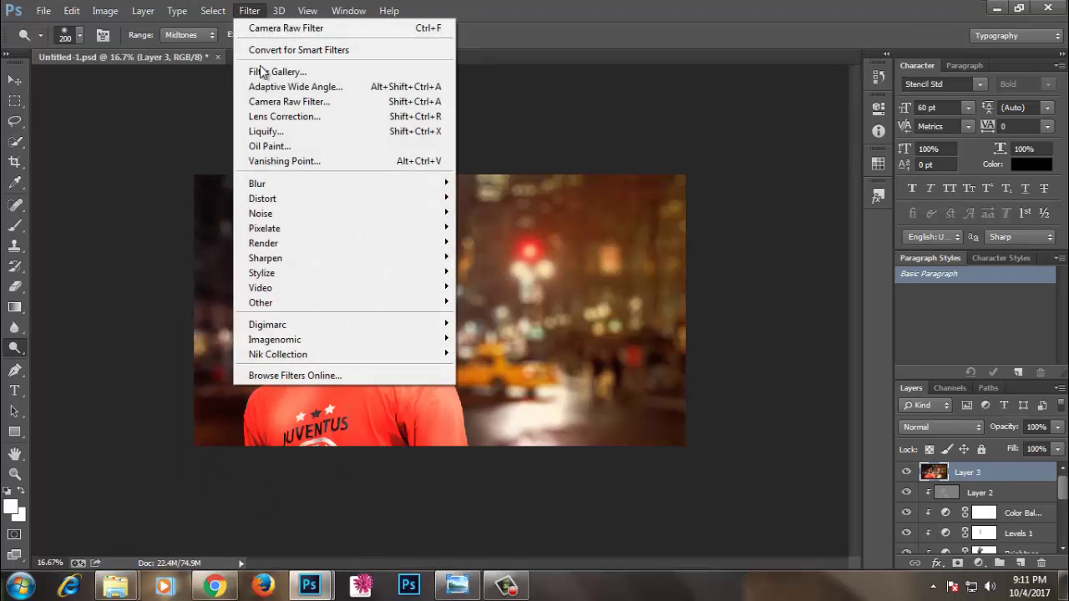
# - Open the Camera Raw Filter and set the Radial Filter colour to a saturated yellow
pyautogui.click(298, 117)
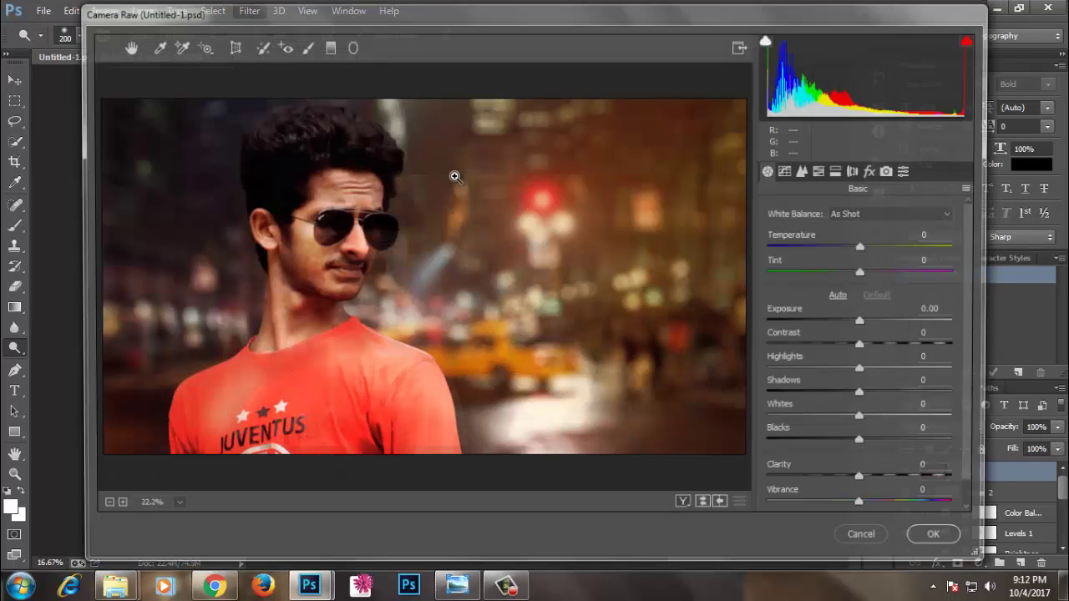
pyautogui.click(350, 46)
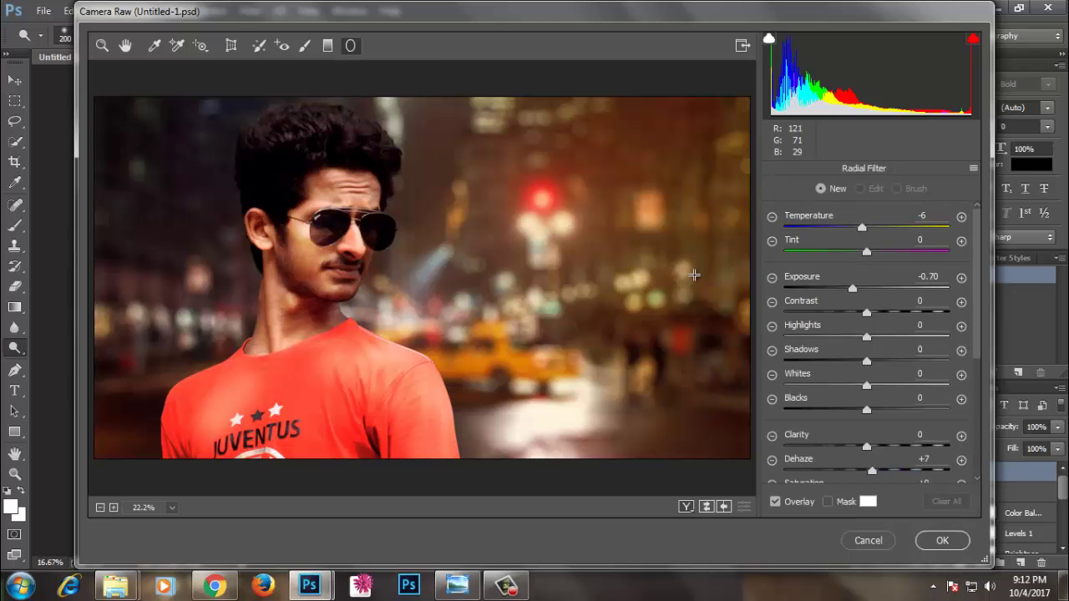
pyautogui.scroll(-2, 925, 387)
pyautogui.click(932, 408)
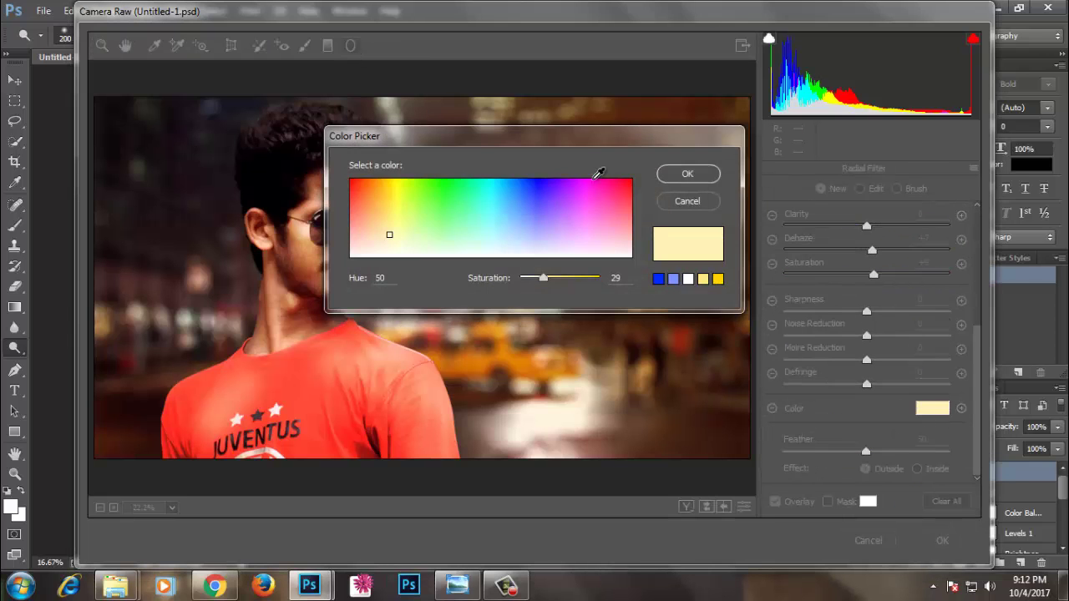
pyautogui.moveTo(554, 276); pyautogui.dragTo(573, 276)
pyautogui.click(687, 175)
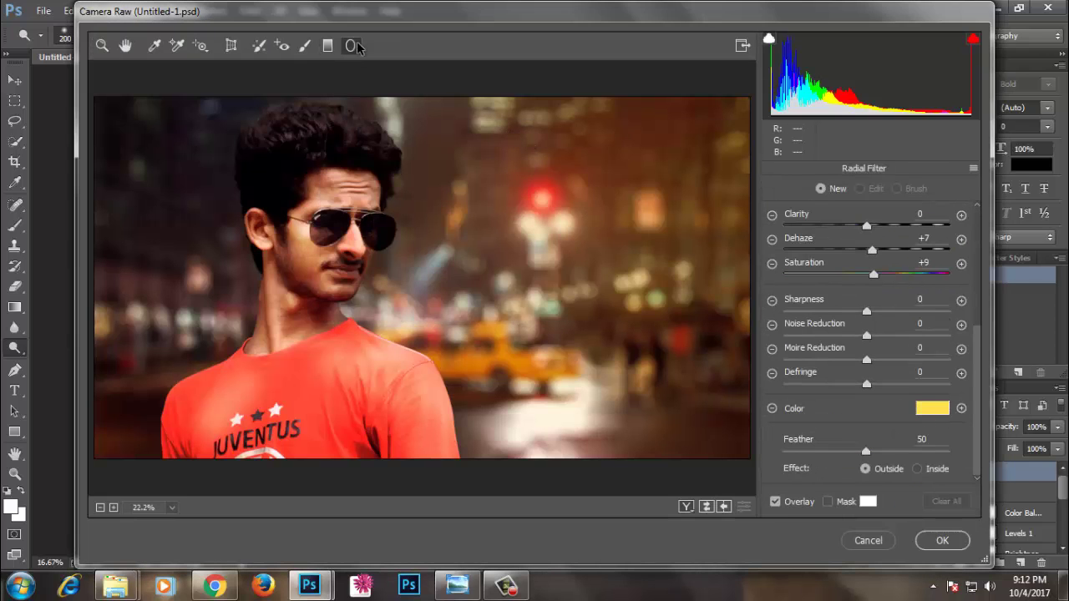
pyautogui.scroll(2, 703, 250)
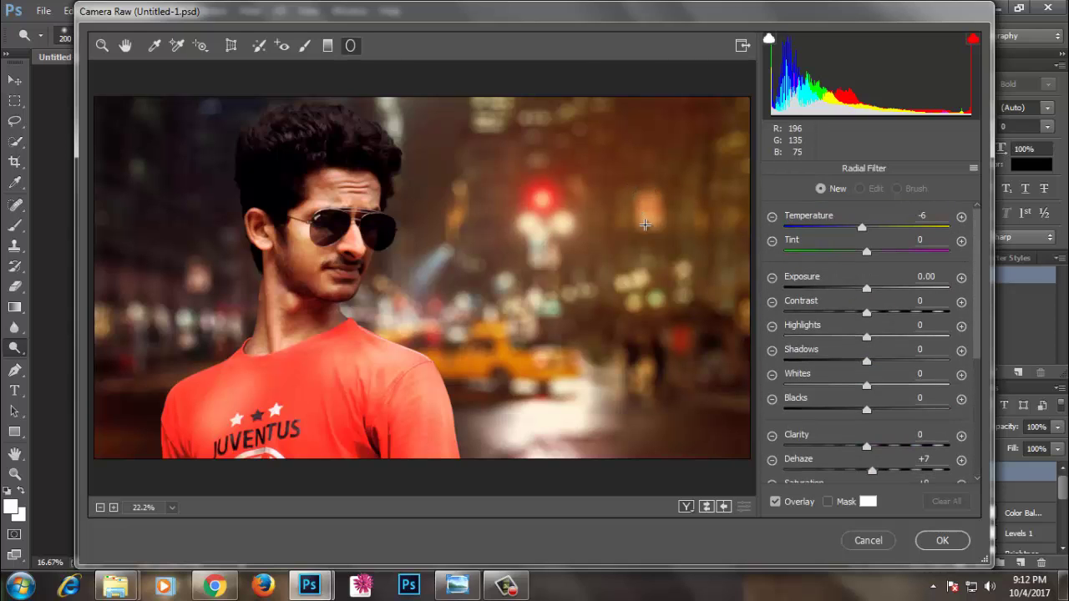
pyautogui.moveTo(334, 214); pyautogui.dragTo(369, 240)
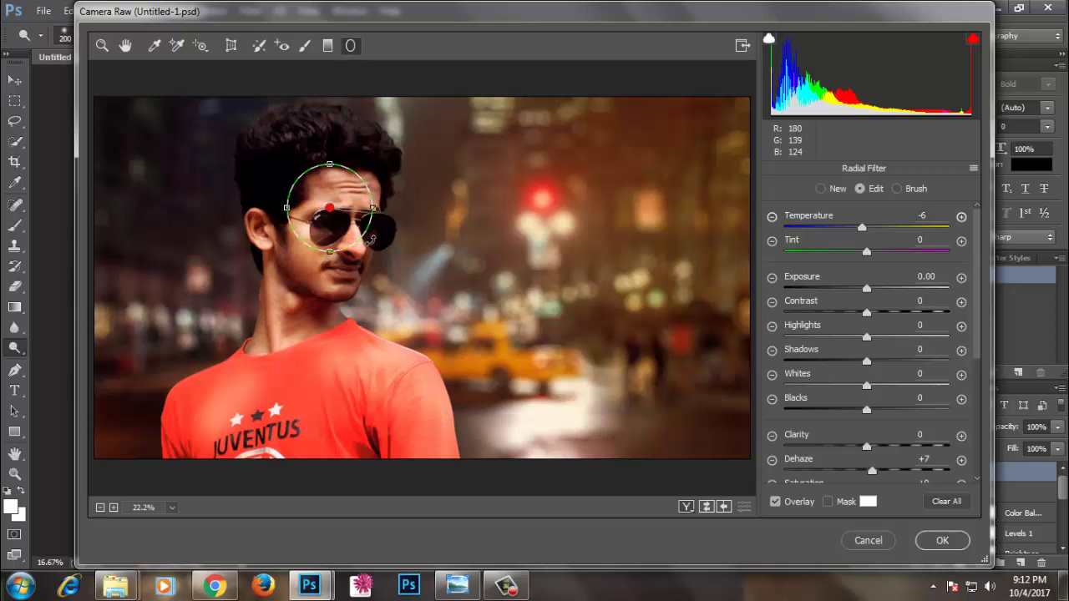
pyautogui.hotkey('ctrl', 'z')
# - Paint a warm glow over the background lights with the Adjustment Brush, brightening its shadows
pyautogui.click(304, 48)
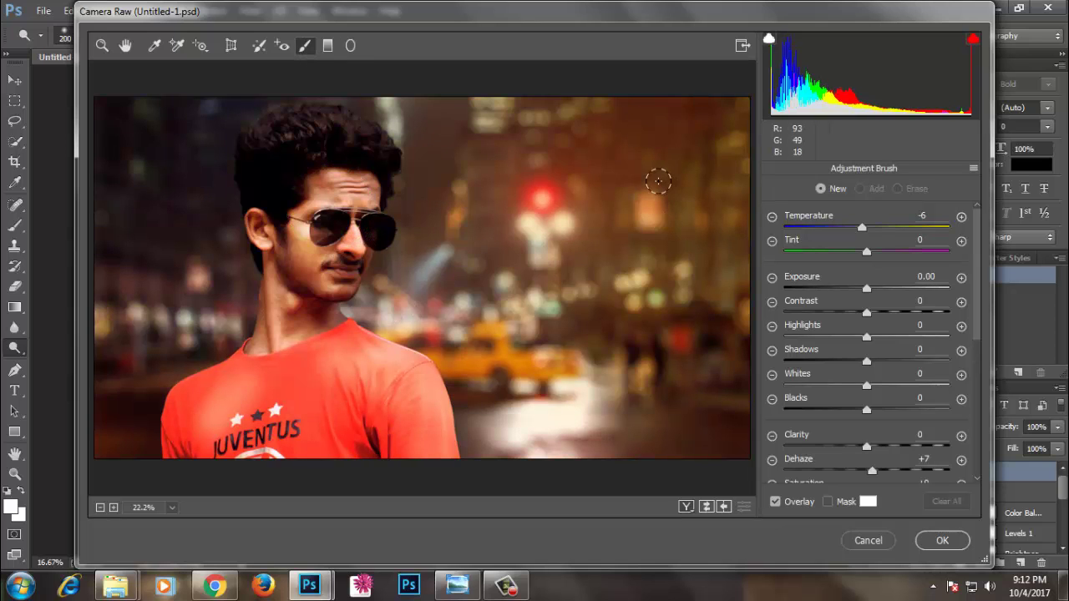
pyautogui.scroll(-5, 894, 386)
pyautogui.moveTo(799, 442); pyautogui.dragTo(842, 442)
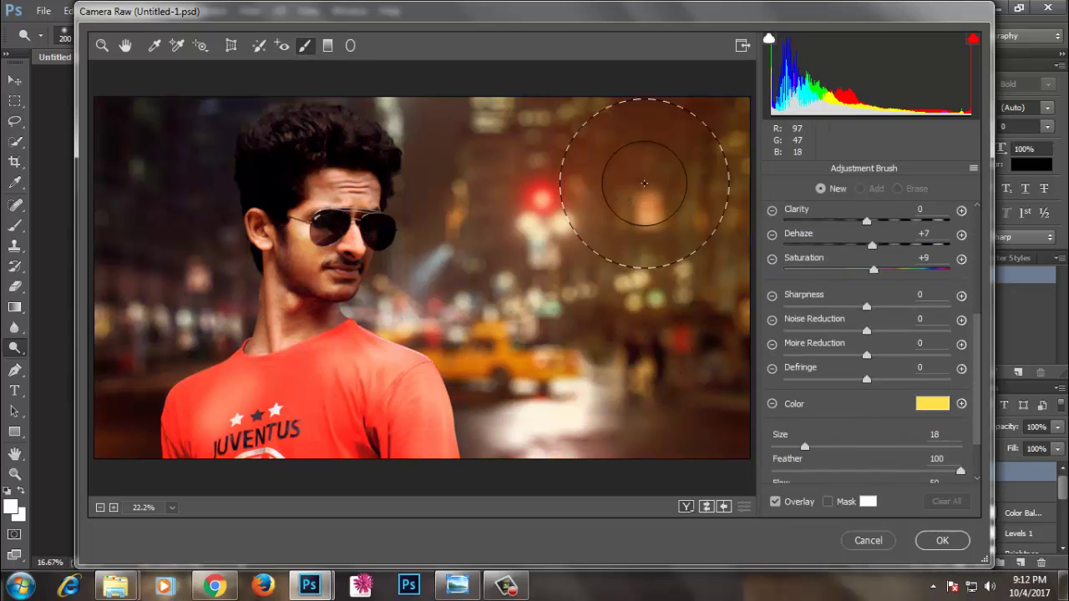
pyautogui.moveTo(610, 203); pyautogui.dragTo(568, 351)
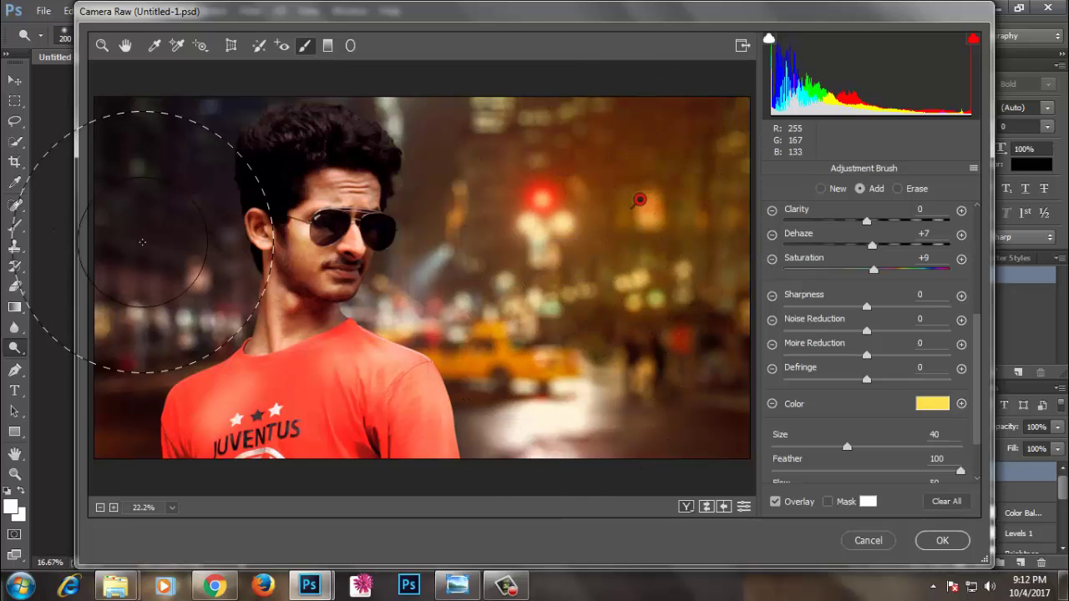
pyautogui.press(']')
pyautogui.moveTo(127, 287); pyautogui.dragTo(167, 138)
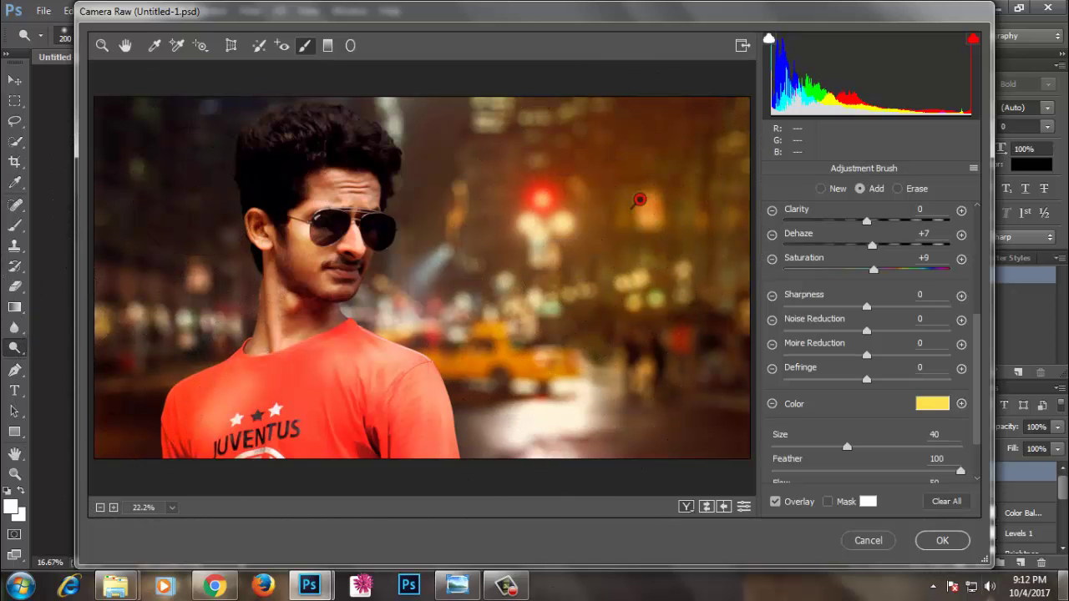
pyautogui.scroll(5, 878, 307)
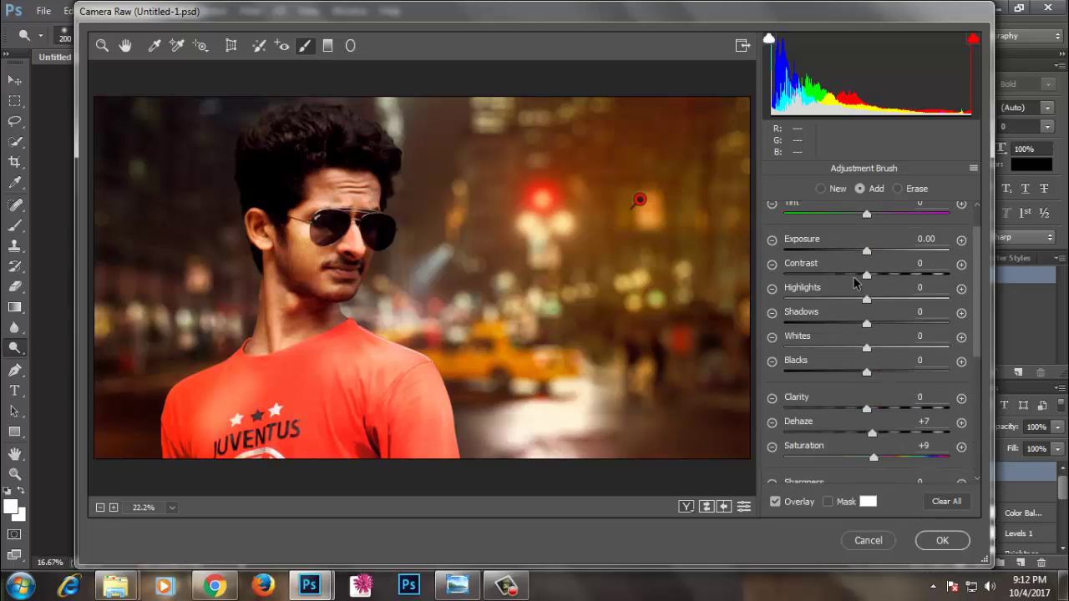
pyautogui.moveTo(866, 299)
pyautogui.mouseDown()
pyautogui.moveTo(826, 299)
pyautogui.moveTo(873, 324)
pyautogui.moveTo(844, 337)
pyautogui.moveTo(860, 336)
pyautogui.mouseUp()
pyautogui.click(893, 328)
pyautogui.scroll(-2, 895, 331)
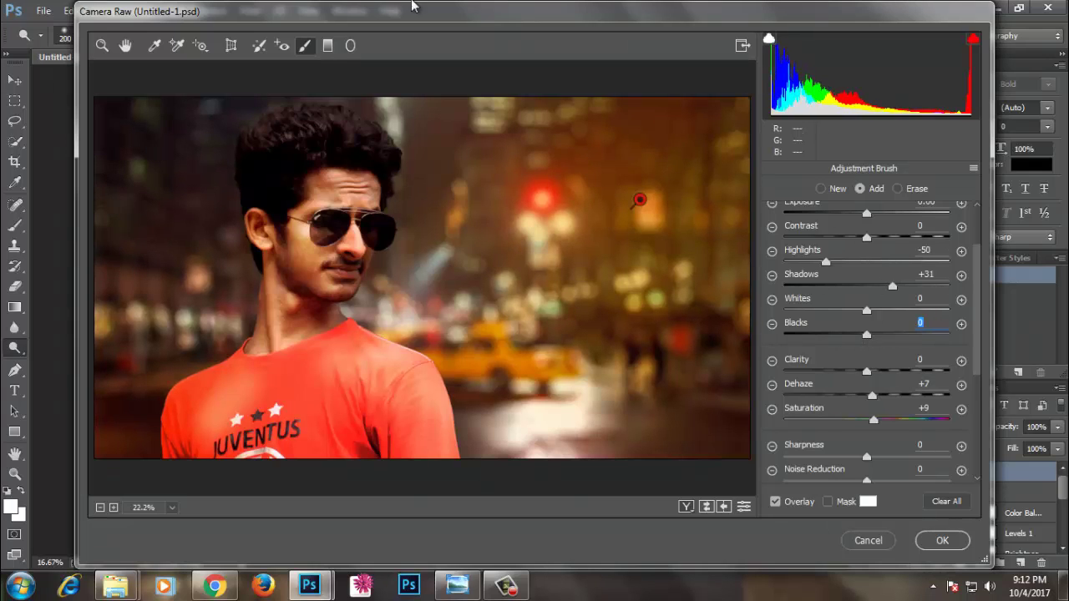
# - Add a tall elliptical radial filter around the face tinted lighter yellow at saturation 48
pyautogui.click(350, 45)
pyautogui.moveTo(317, 242)
pyautogui.mouseDown()
pyautogui.moveTo(357, 312)
pyautogui.moveTo(441, 376)
pyautogui.mouseUp()
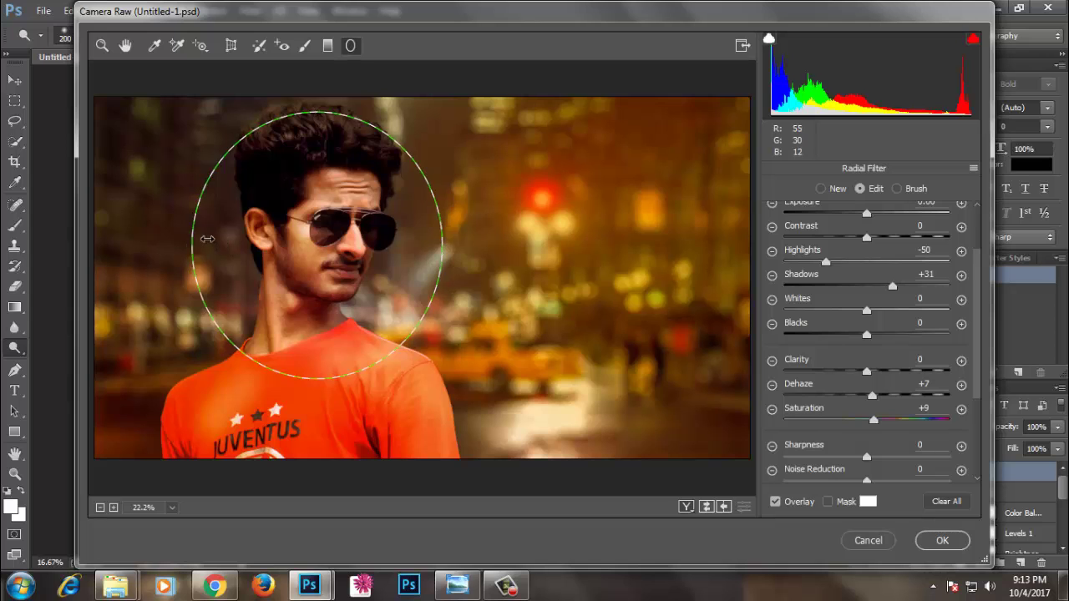
pyautogui.moveTo(191, 245); pyautogui.dragTo(234, 245)
pyautogui.moveTo(318, 379); pyautogui.dragTo(320, 365)
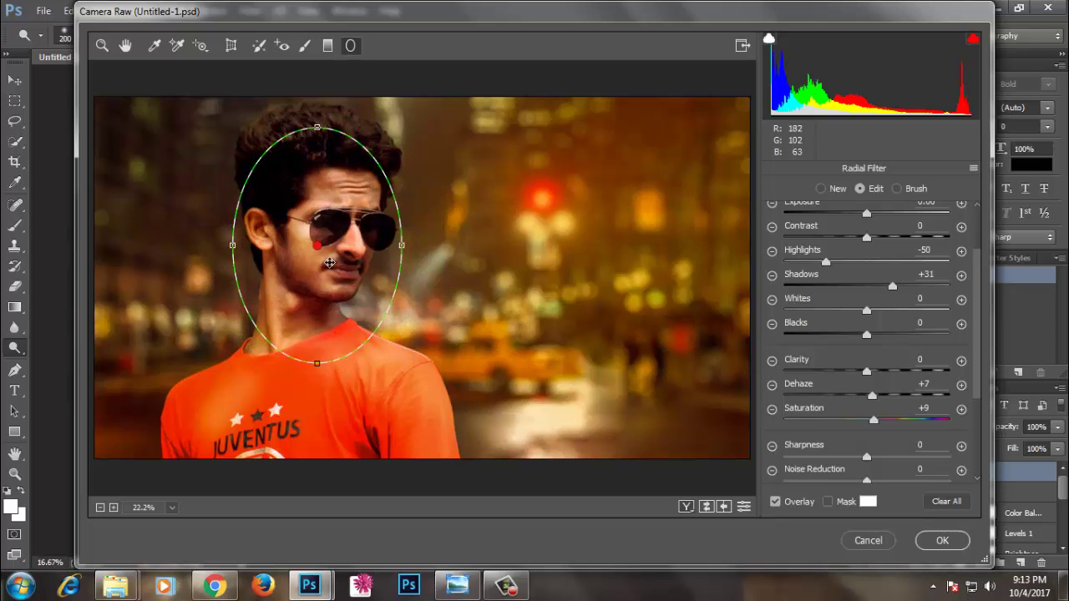
pyautogui.moveTo(323, 262); pyautogui.dragTo(322, 252)
pyautogui.scroll(-3, 900, 233)
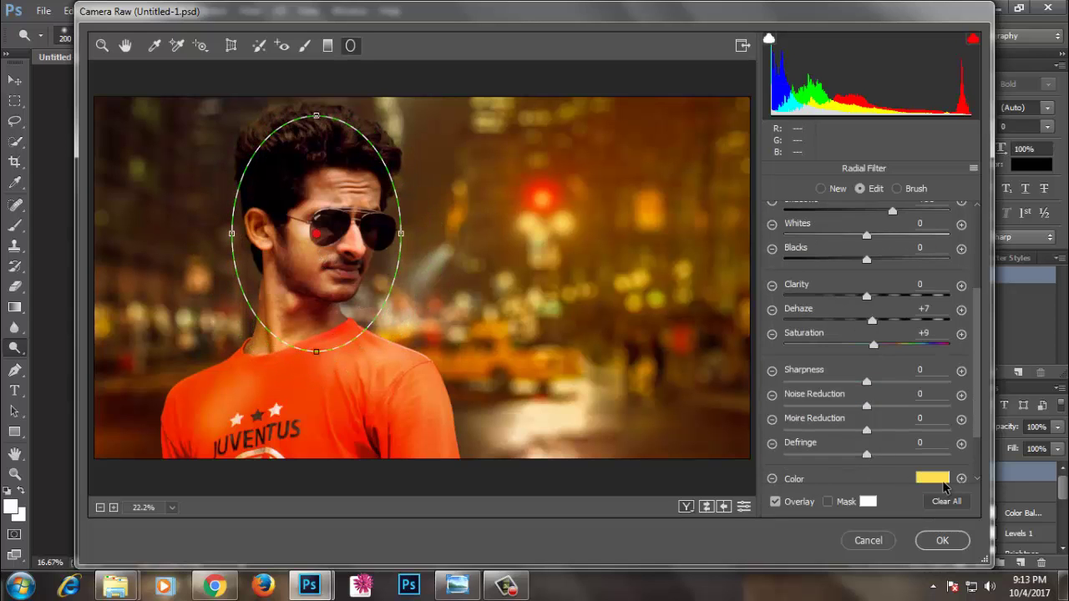
pyautogui.click(933, 543)
pyautogui.moveTo(593, 145); pyautogui.dragTo(837, 167)
pyautogui.moveTo(824, 301); pyautogui.dragTo(800, 307)
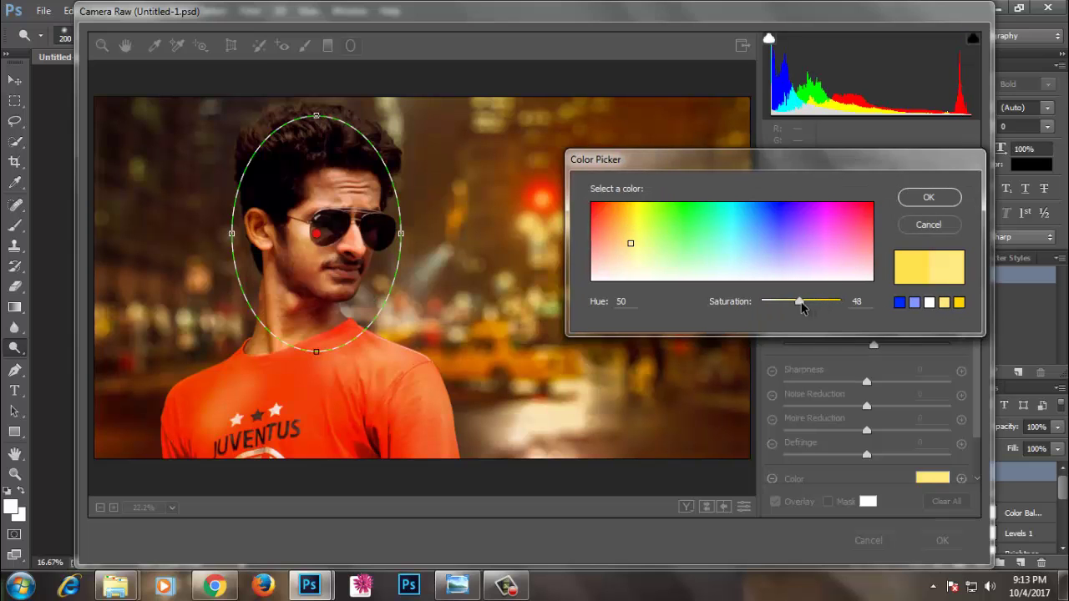
pyautogui.click(923, 198)
pyautogui.click(104, 47)
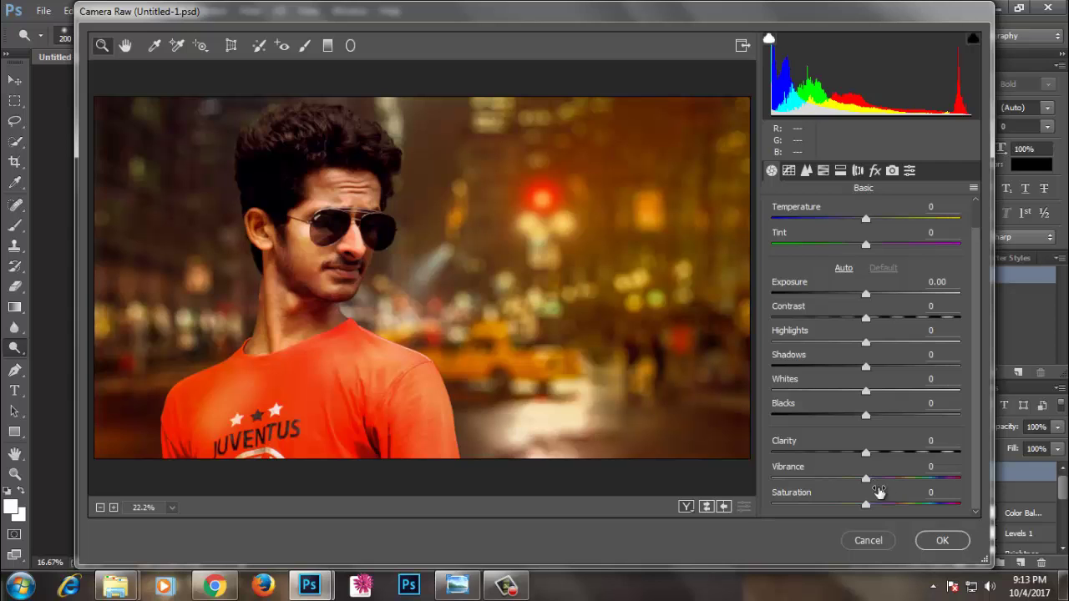
# - Set Clarity +18 and Shadows -35, add -14 post-crop vignetting, and apply the filter
pyautogui.moveTo(898, 461); pyautogui.dragTo(883, 464)
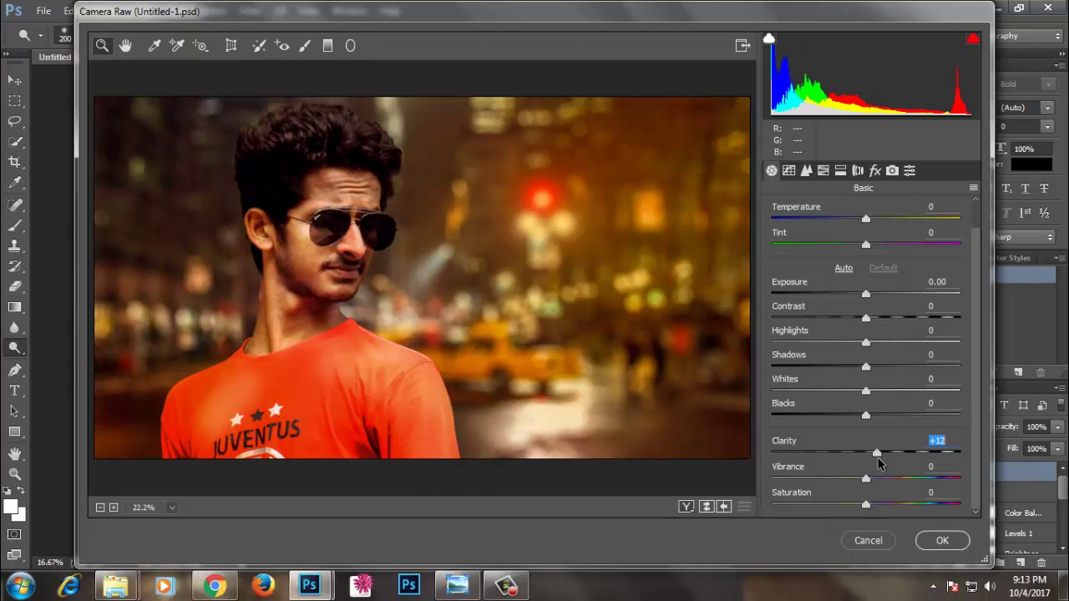
pyautogui.click(806, 170)
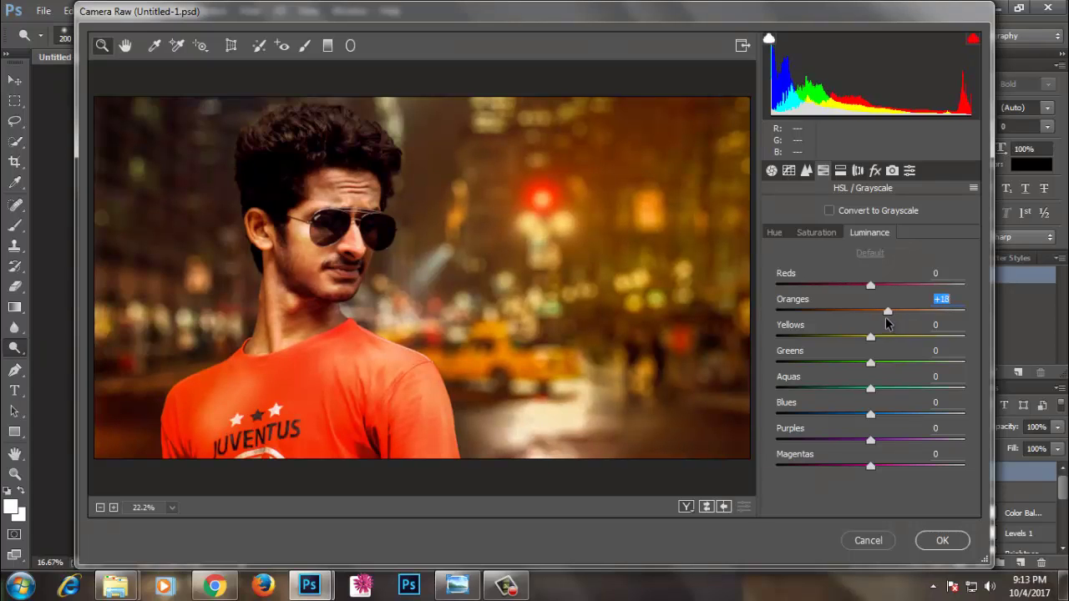
pyautogui.click(771, 171)
pyautogui.moveTo(864, 368); pyautogui.dragTo(832, 369)
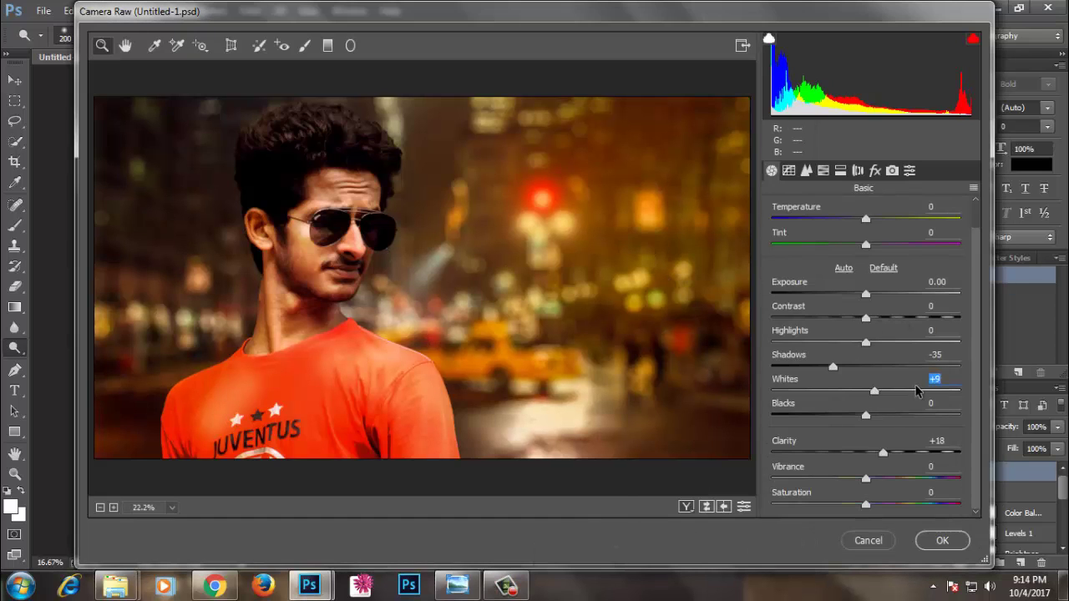
pyautogui.click(874, 171)
pyautogui.moveTo(866, 429); pyautogui.dragTo(856, 431)
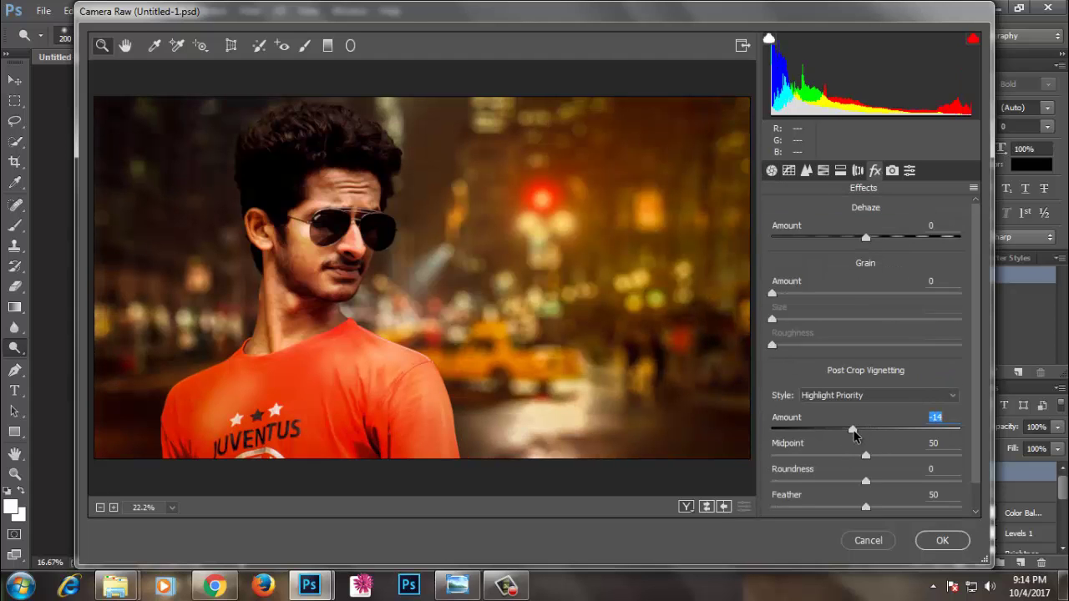
pyautogui.click(936, 543)
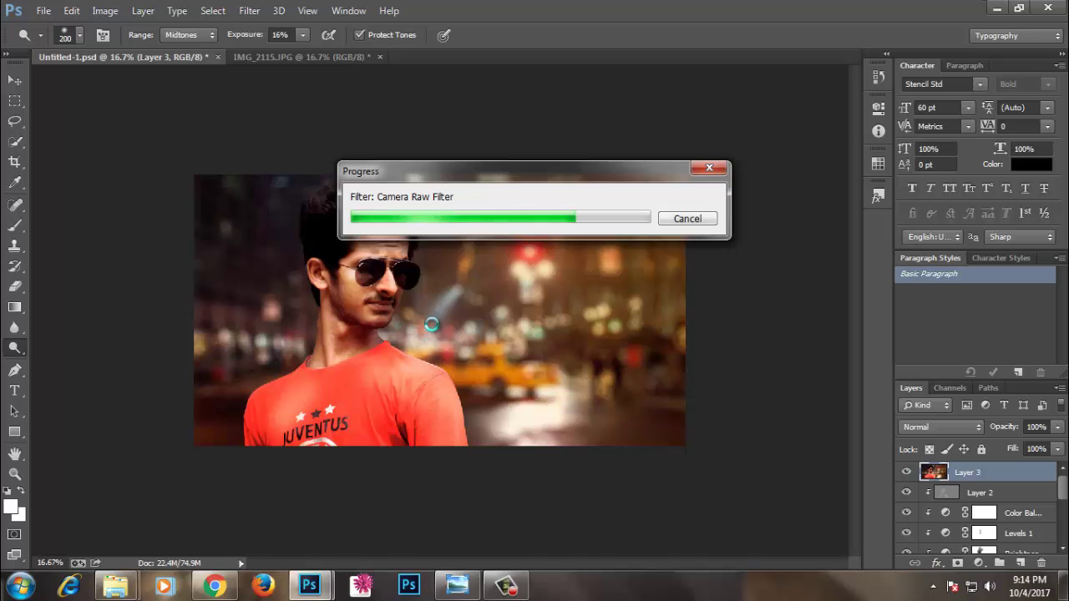
# - Save, then add a Color Lookup adjustment layer using Soft_Warming.look
pyautogui.hotkey('ctrl', 's')
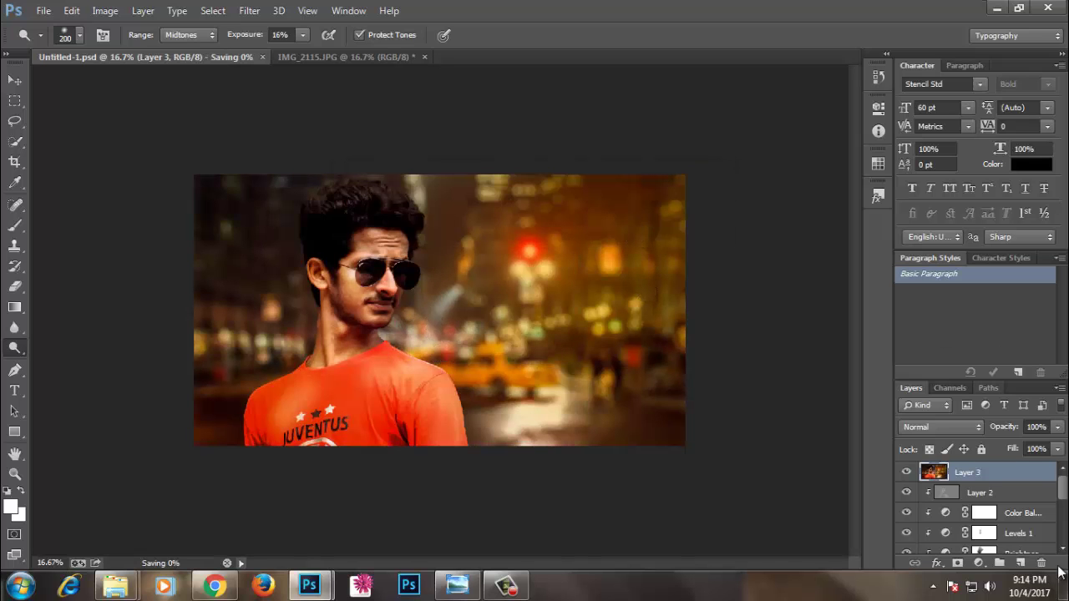
pyautogui.click(979, 563)
pyautogui.click(960, 480)
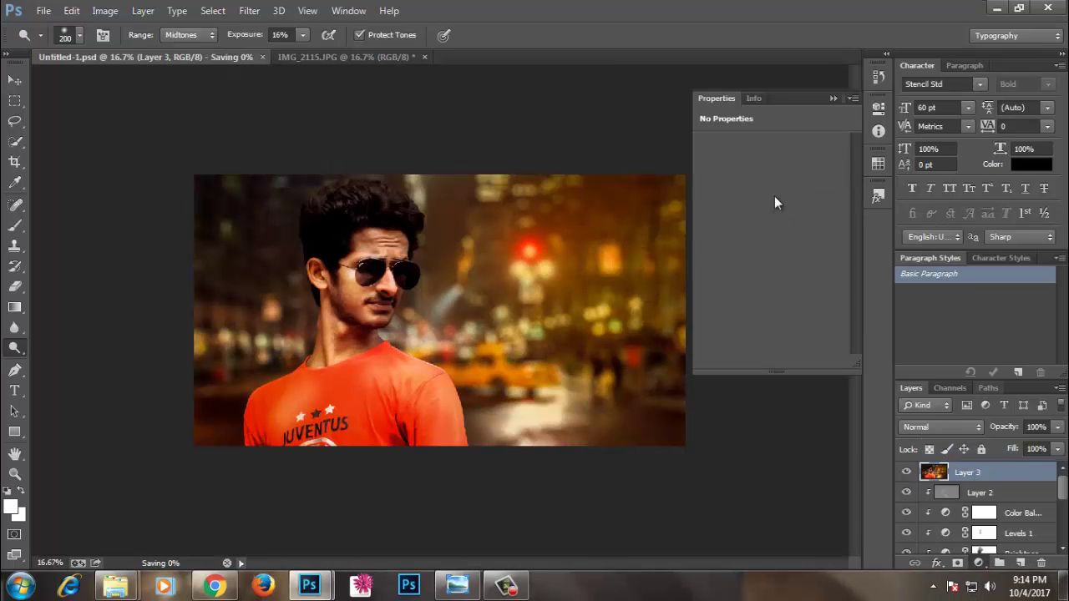
pyautogui.click(776, 147)
pyautogui.scroll(-1, 827, 468)
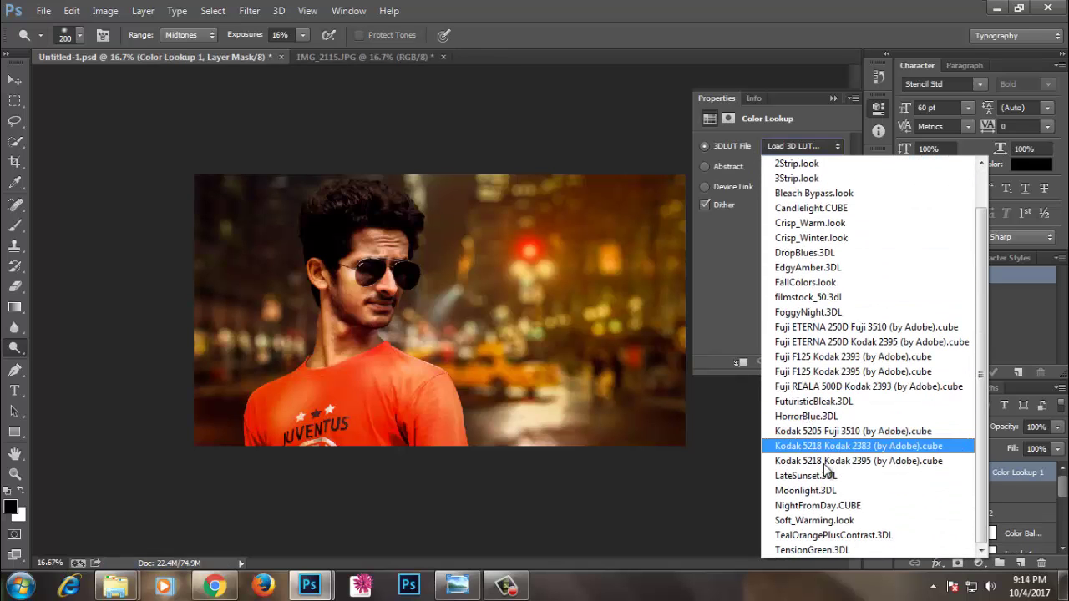
pyautogui.click(817, 521)
pyautogui.click(807, 112)
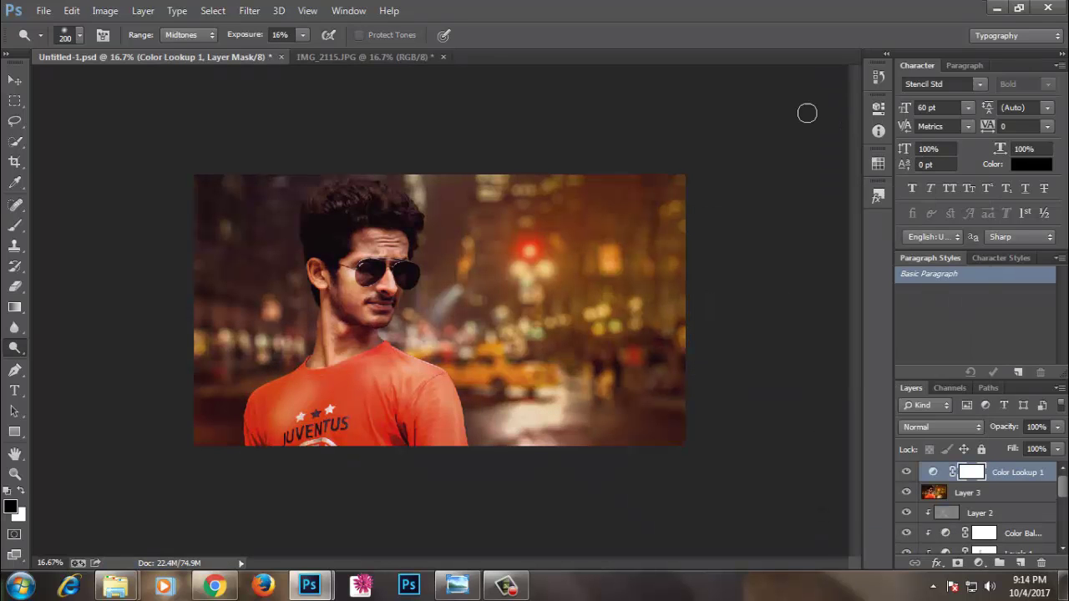
# - Brush black on the Color Lookup mask over part of the background, then save
pyautogui.press('b')
pyautogui.press(']')
pyautogui.press(']')
pyautogui.press(']')
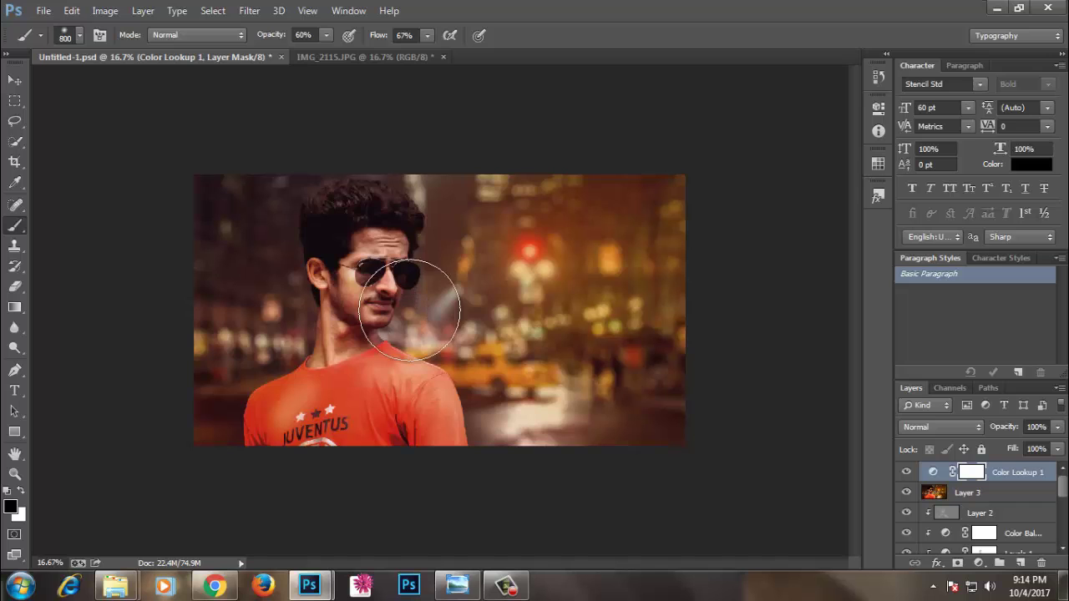
pyautogui.press(']')
pyautogui.press(']')
pyautogui.press(']')
pyautogui.moveTo(576, 271); pyautogui.dragTo(572, 239)
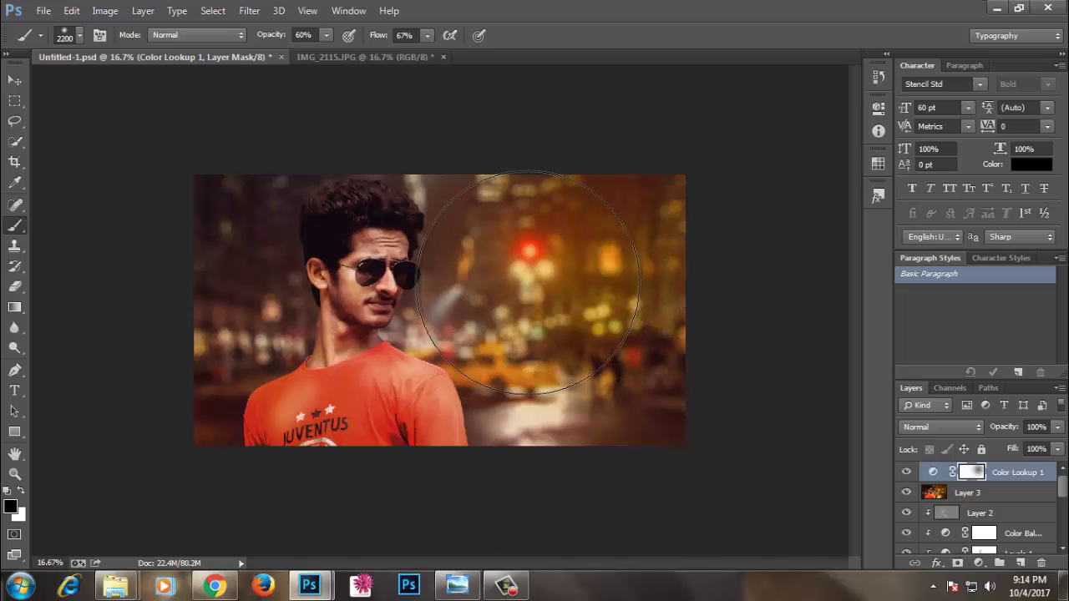
pyautogui.press('v')
pyautogui.hotkey('ctrl', '-')
pyautogui.hotkey('ctrl', 's')
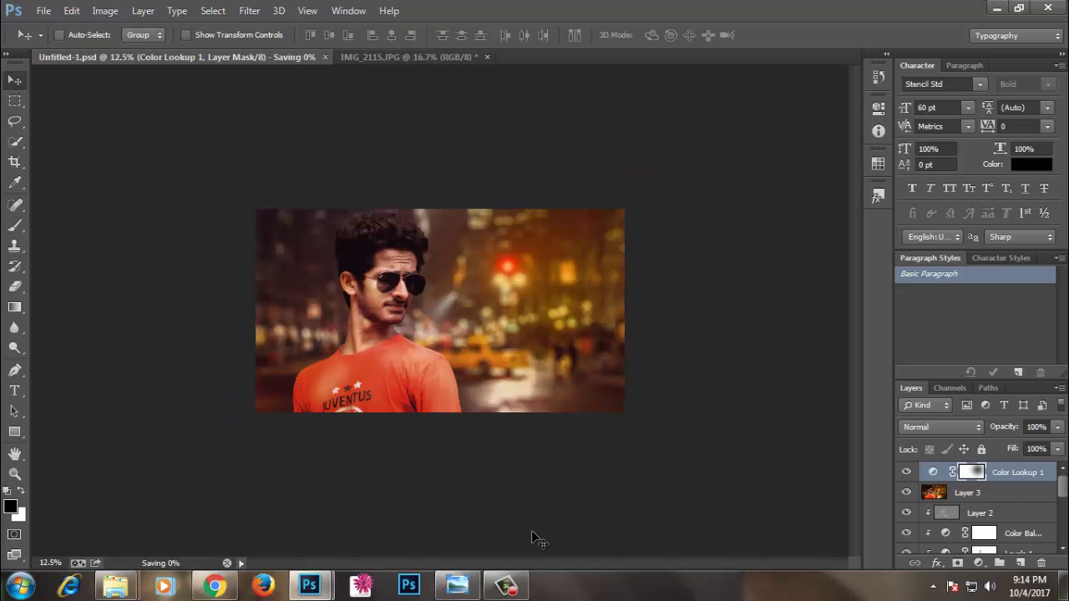
# - Add a Brightness/Contrast adjustment layer with Brightness -41
pyautogui.click(979, 562)
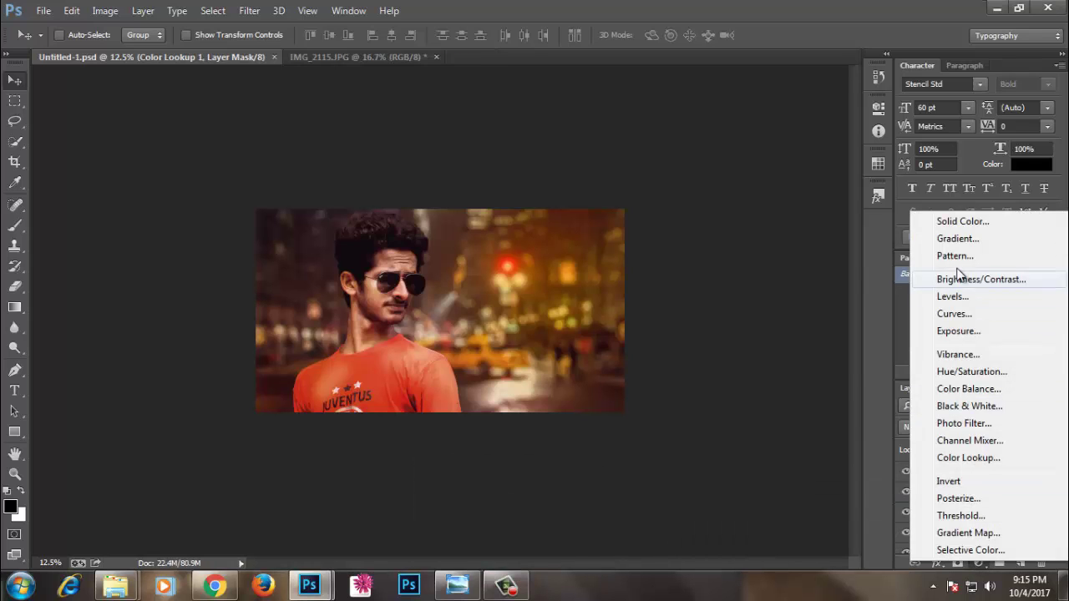
pyautogui.click(956, 276)
pyautogui.moveTo(771, 185); pyautogui.dragTo(749, 185)
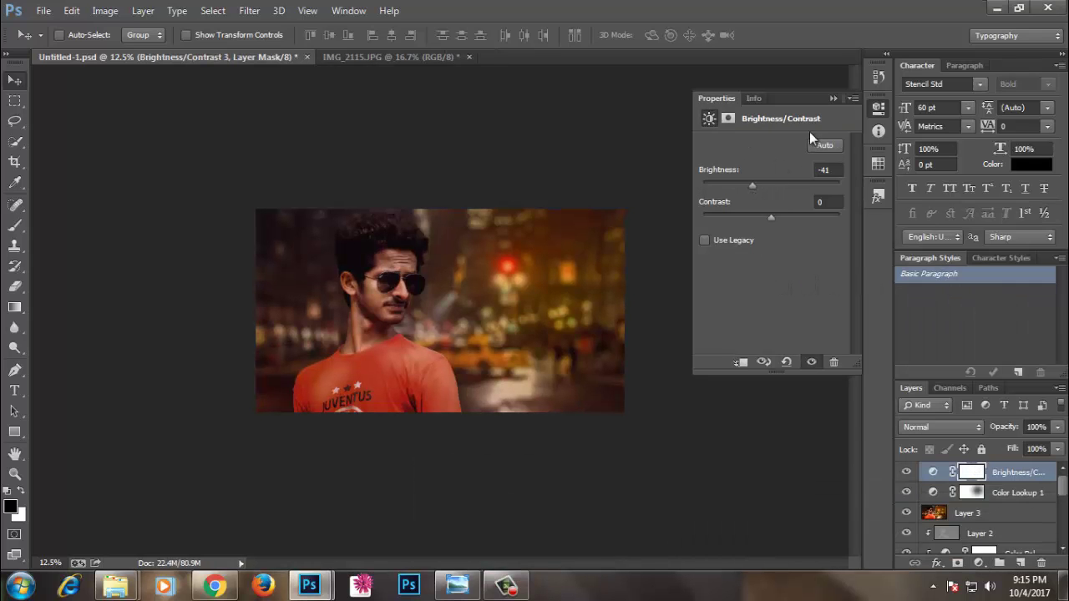
pyautogui.click(373, 261)
# - Mask the darkening off the face and right background light with a large black brush, then save
pyautogui.hotkey('ctrl', '+')
pyautogui.press('b')
pyautogui.press(']')
pyautogui.press(']')
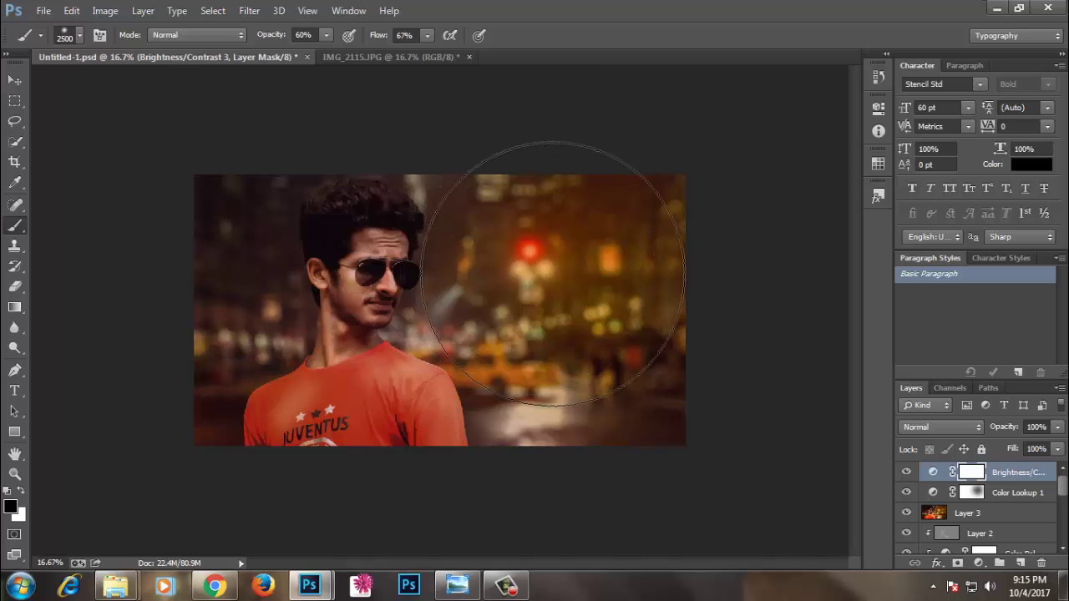
pyautogui.moveTo(544, 275); pyautogui.dragTo(401, 301)
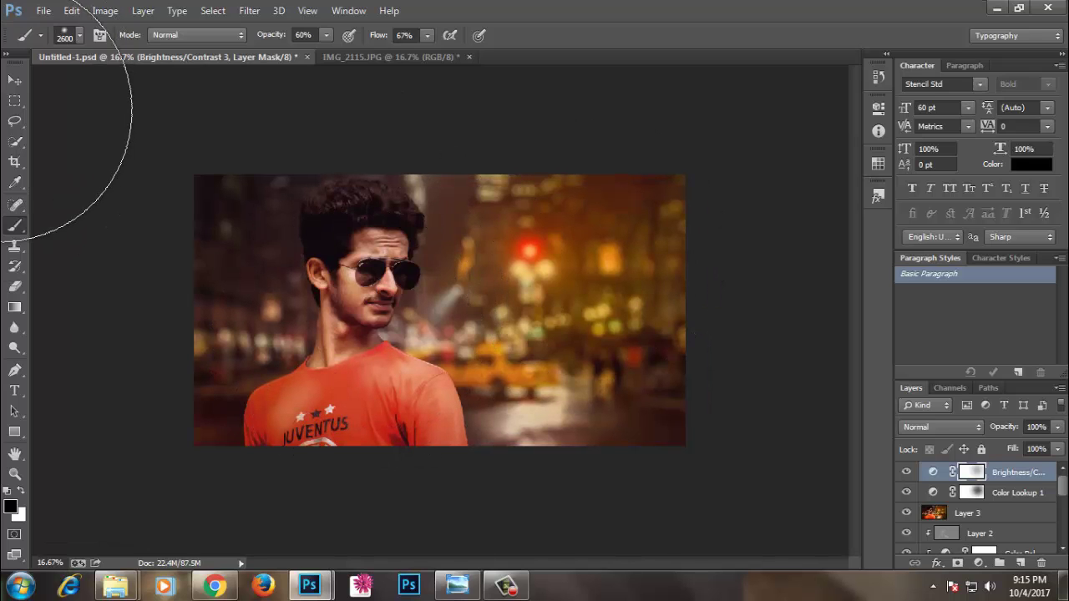
pyautogui.press('[')
pyautogui.press('[')
pyautogui.click(15, 82)
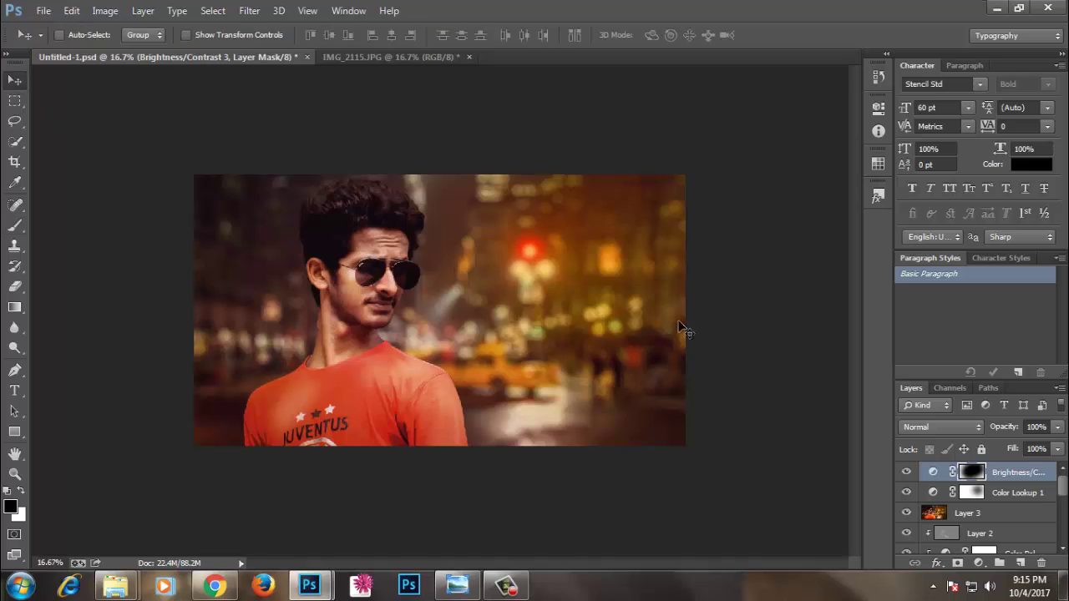
pyautogui.hotkey('ctrl', 's')
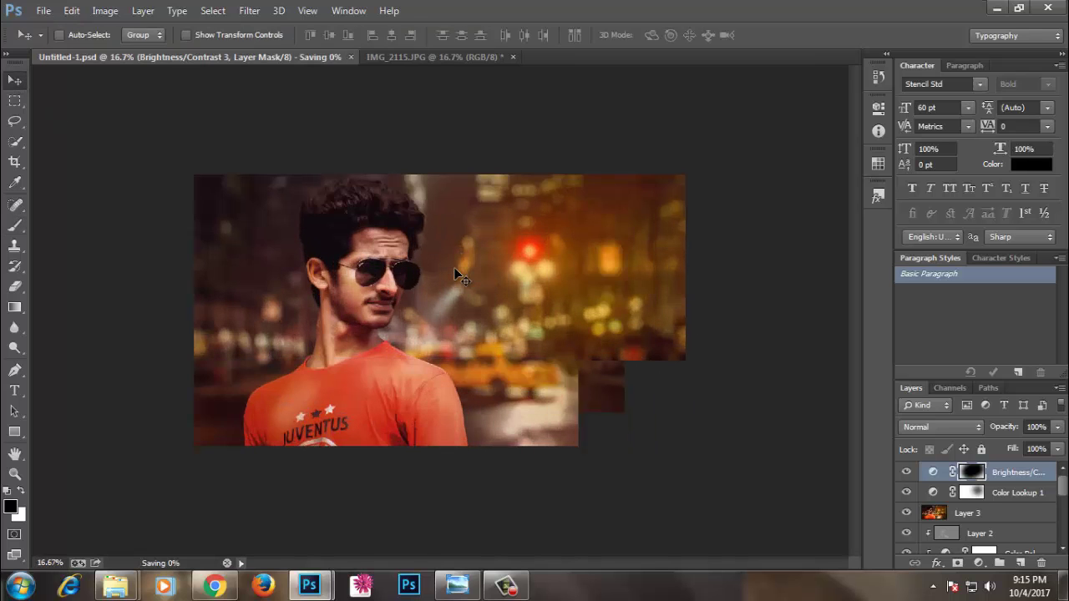
pyautogui.keyDown('alt'); pyautogui.click(485, 259); pyautogui.keyUp('alt')
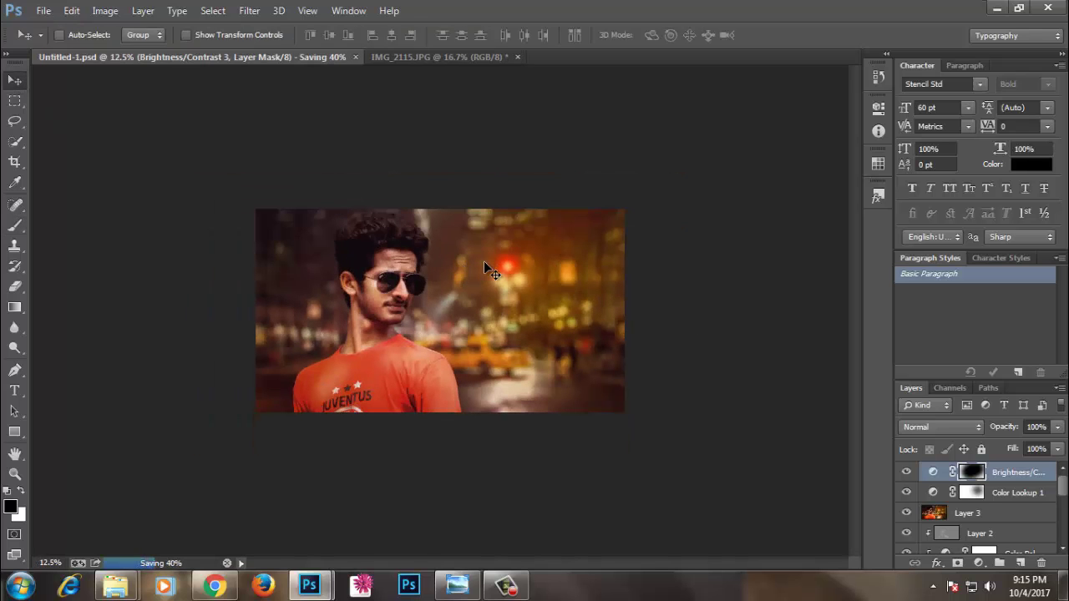
pyautogui.scroll(-1, 585, 339)
pyautogui.click(381, 288)
pyautogui.click(420, 282)
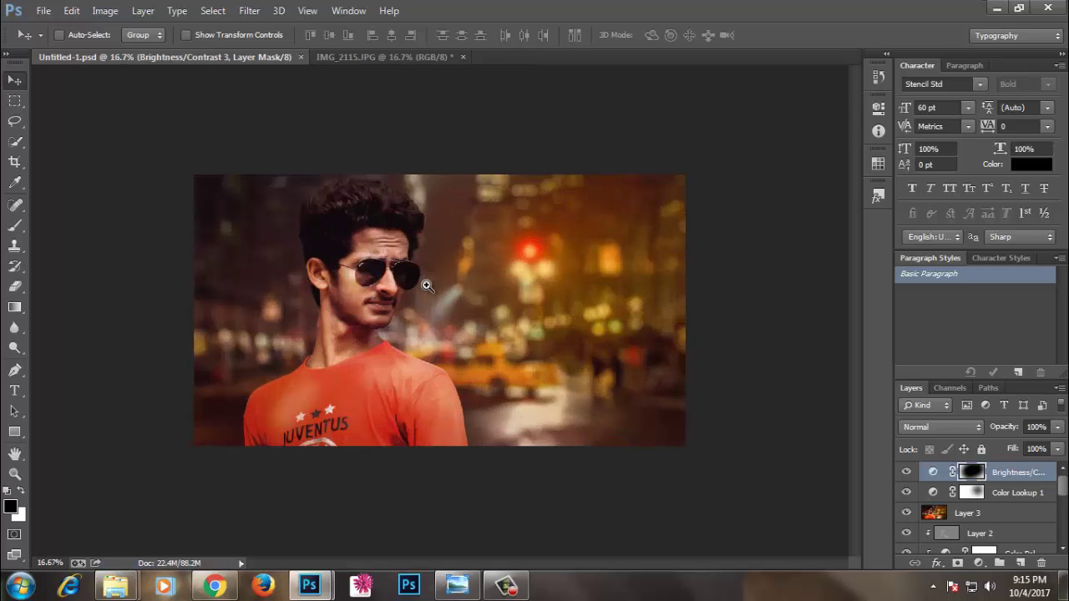
pyautogui.click(422, 292)
# - Add a Levels layer with input levels 12 and 238, set its fill to 56%, and save
pyautogui.click(984, 562)
pyautogui.click(952, 297)
pyautogui.moveTo(840, 258); pyautogui.dragTo(832, 259)
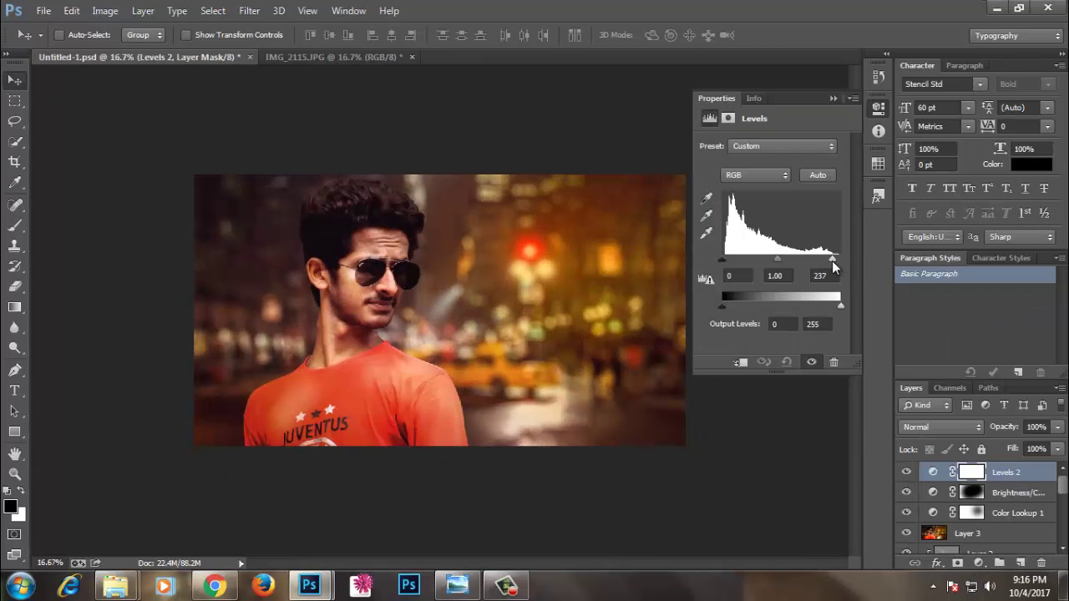
pyautogui.moveTo(725, 262); pyautogui.dragTo(726, 262)
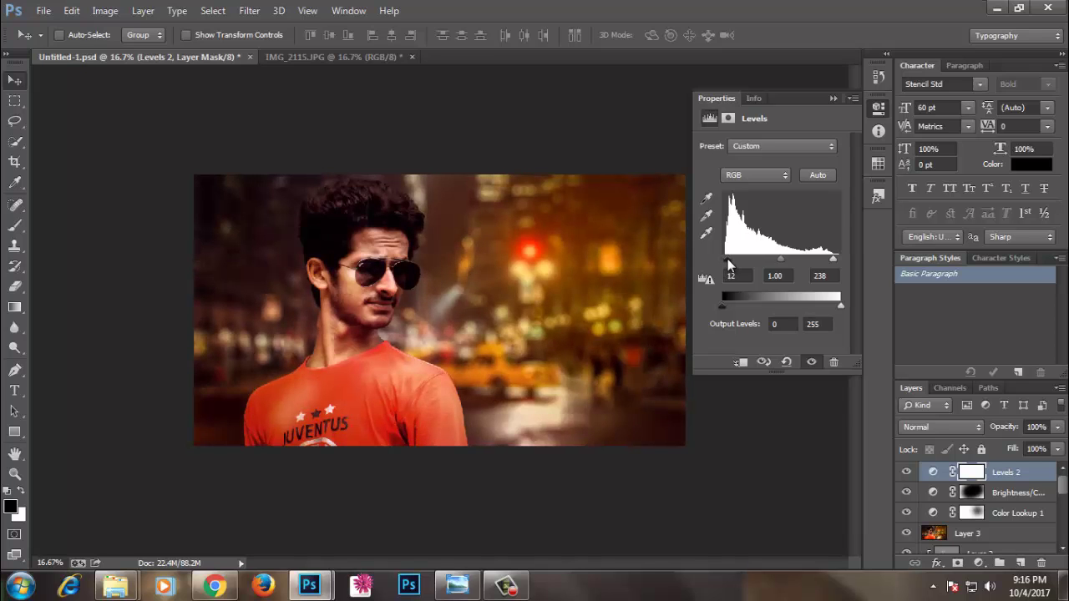
pyautogui.click(835, 99)
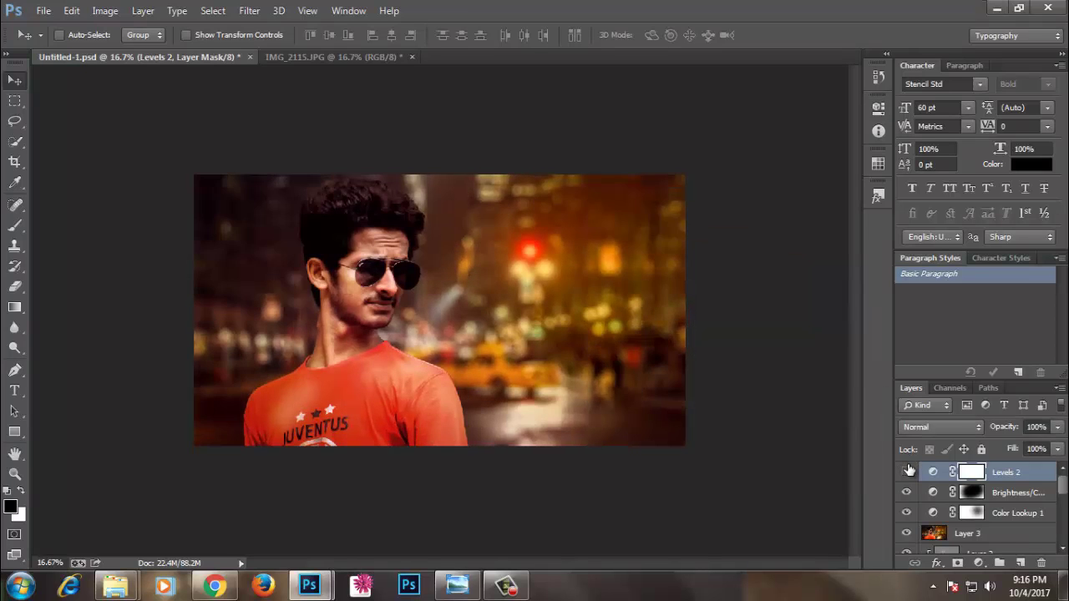
pyautogui.click(1057, 452)
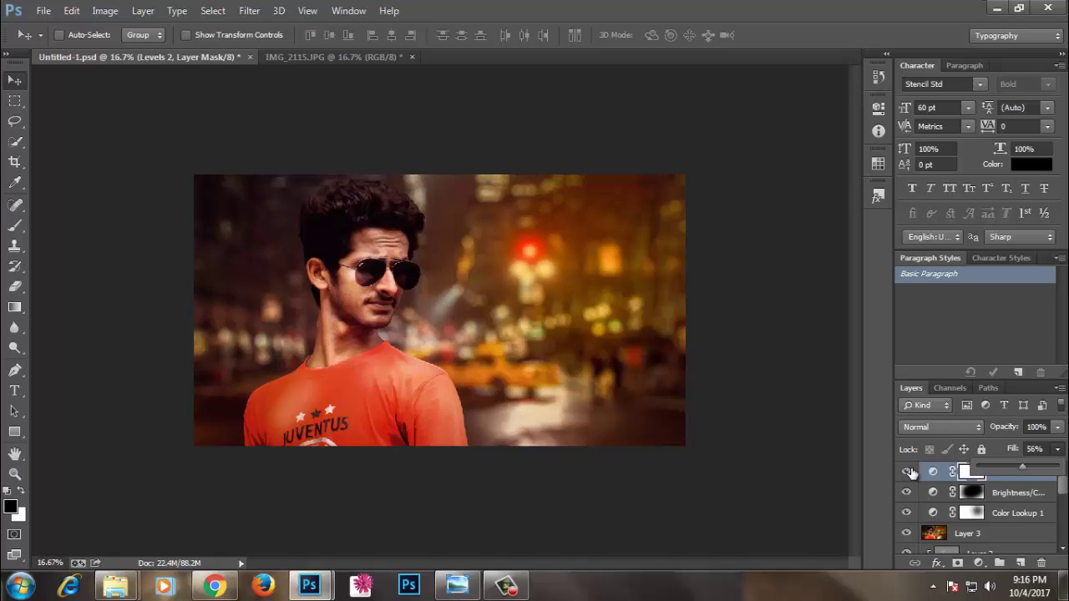
pyautogui.hotkey('ctrl', 's')
# - Add a Hue/Saturation layer with hue -3 and saturation -14, then save
pyautogui.click(979, 563)
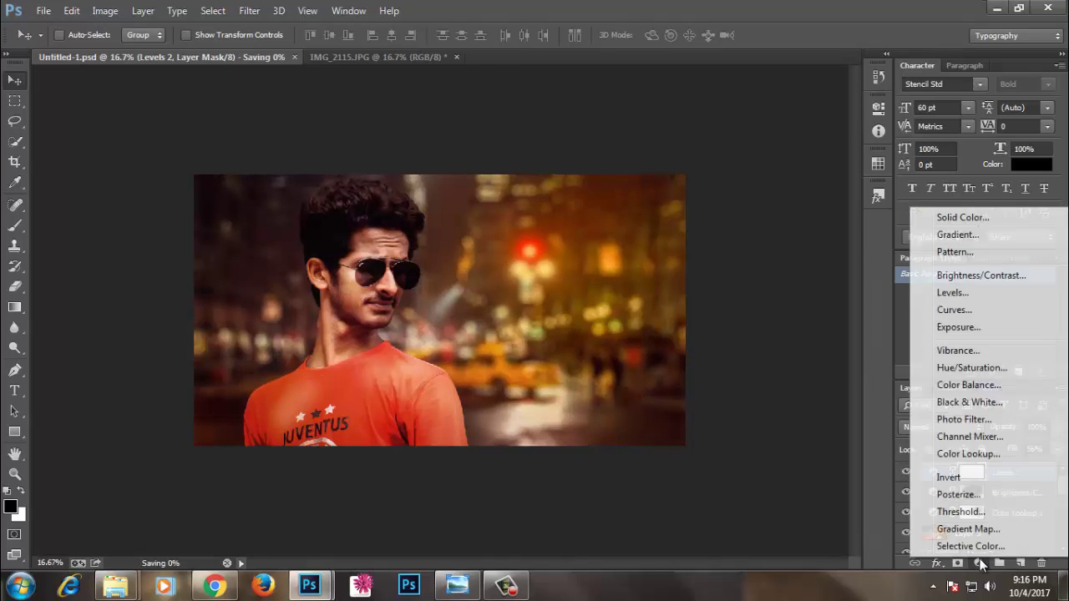
pyautogui.doubleClick(932, 472)
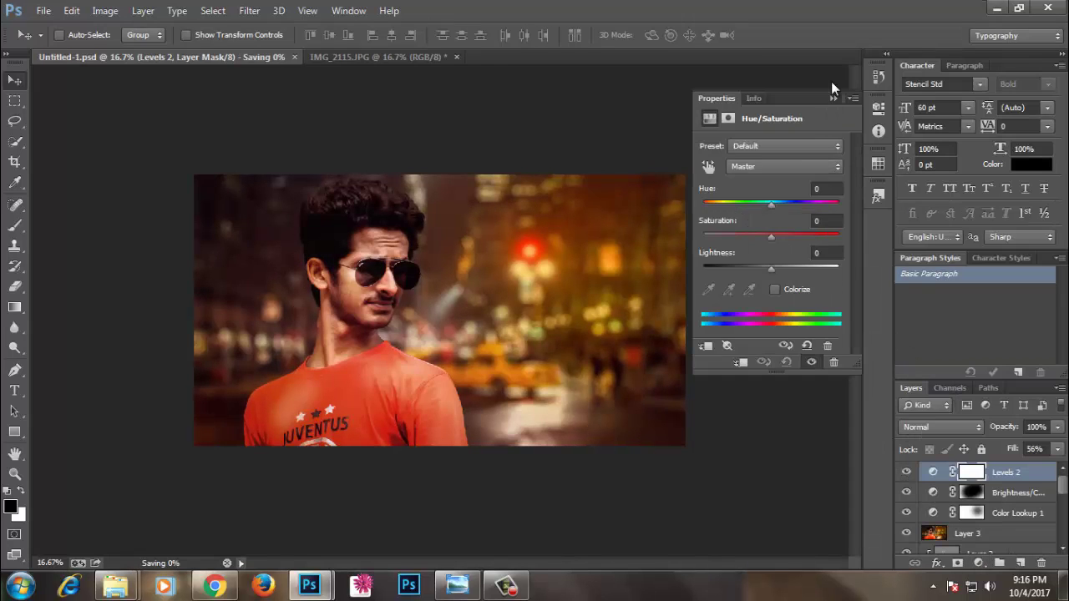
pyautogui.moveTo(756, 236); pyautogui.dragTo(769, 209)
pyautogui.click(771, 208)
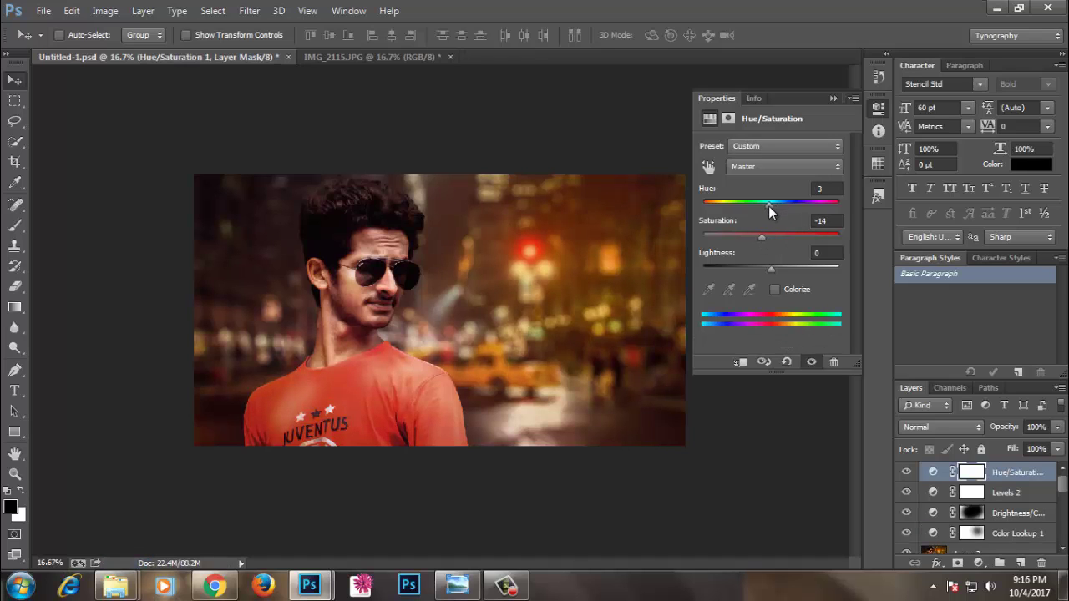
pyautogui.click(833, 98)
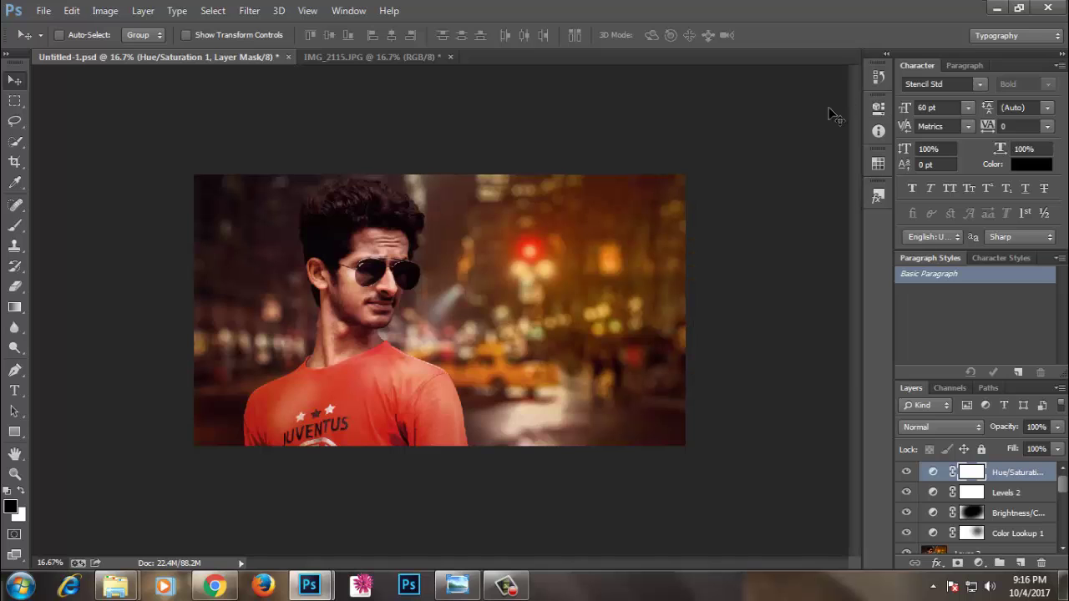
pyautogui.hotkey('ctrl', 's')
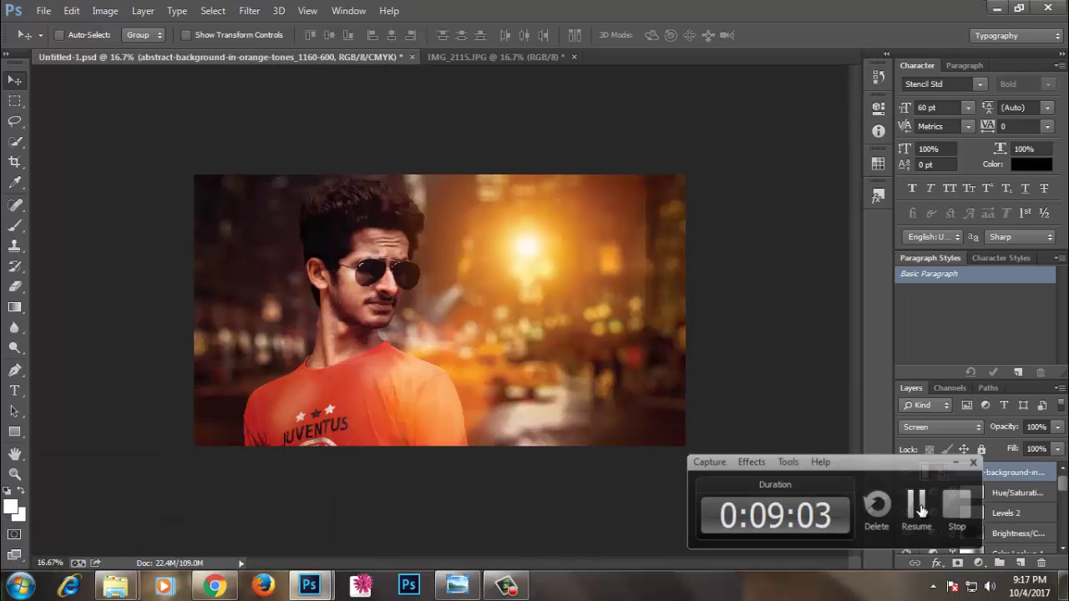
# - Flip, enlarge and rotate the orange overlay about 11.3° with Free Transform
pyautogui.click(917, 505)
pyautogui.click(907, 473)
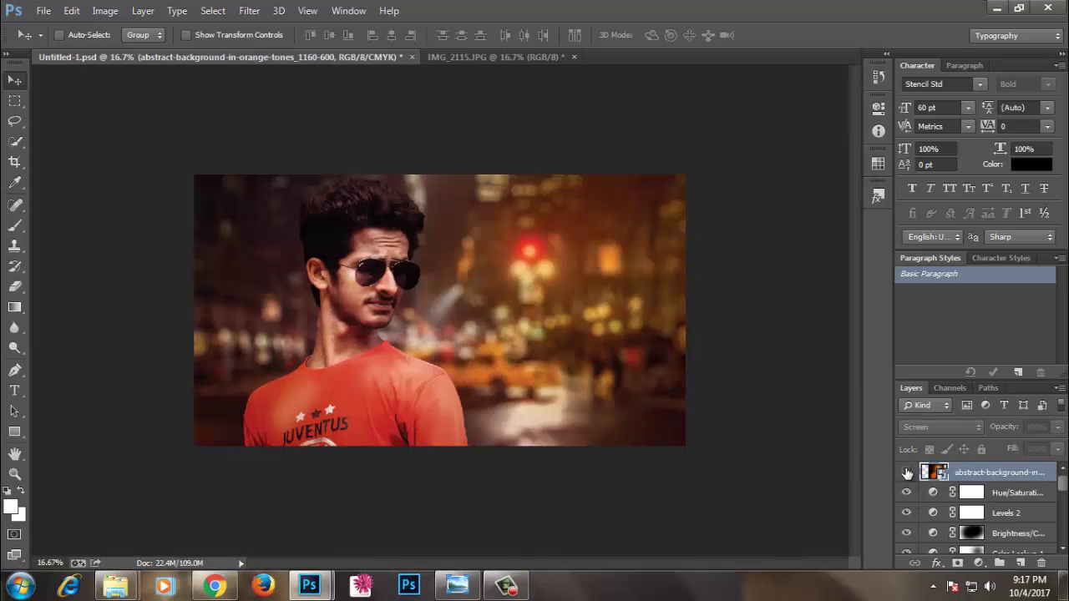
pyautogui.hotkey('ctrl', 't')
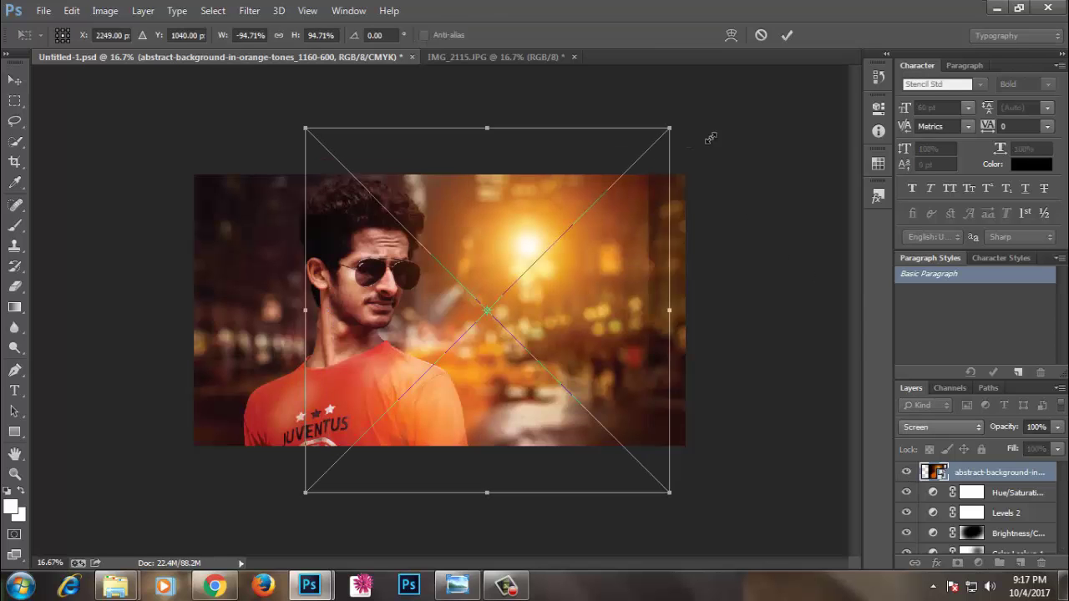
pyautogui.moveTo(709, 139); pyautogui.dragTo(604, 270)
pyautogui.moveTo(775, 174); pyautogui.dragTo(627, 276)
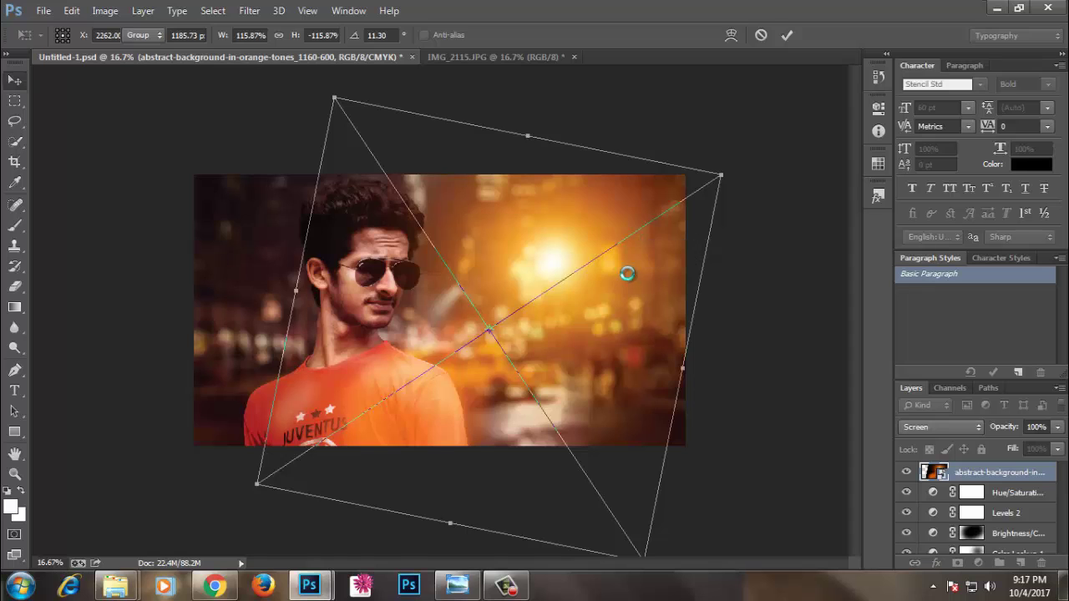
pyautogui.press('Return')
pyautogui.hotkey('ctrl', '-')
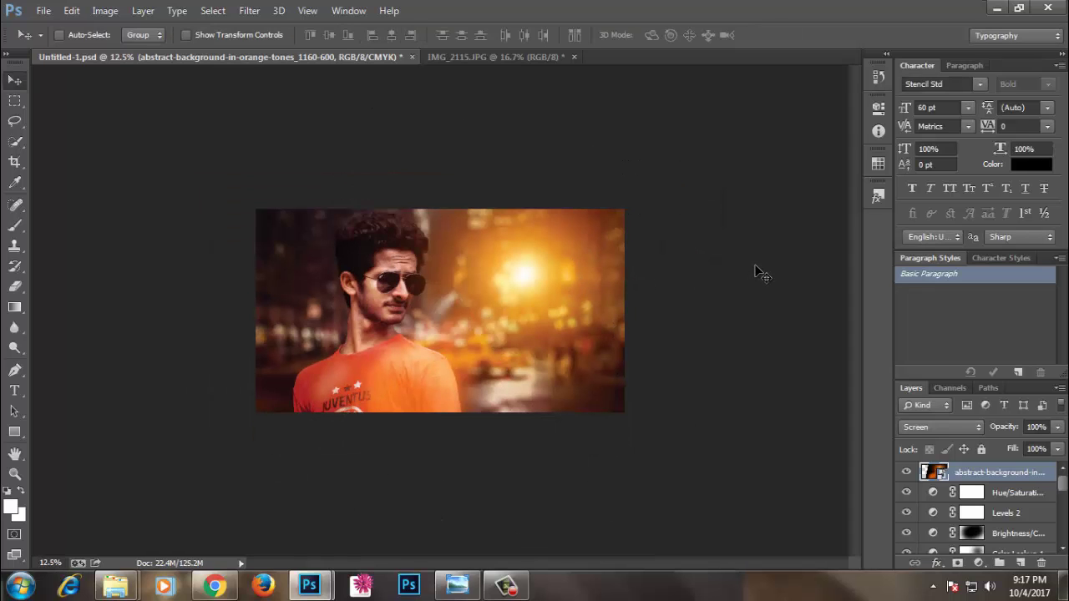
# - Add a layer mask and brush black over the man's neck and shoulder
pyautogui.click(958, 563)
pyautogui.press('b')
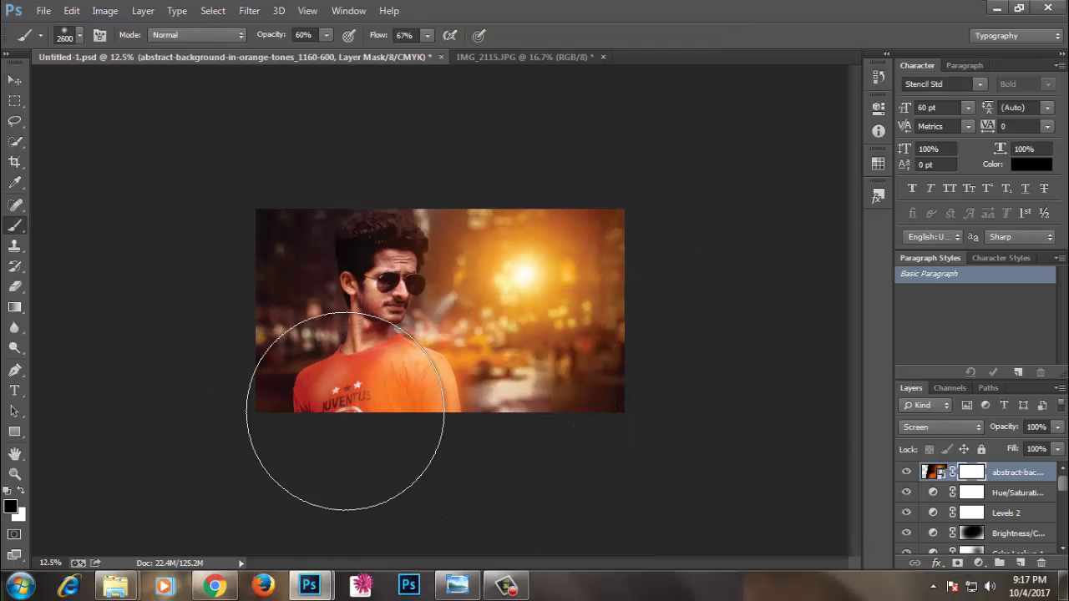
pyautogui.moveTo(335, 384); pyautogui.dragTo(394, 410)
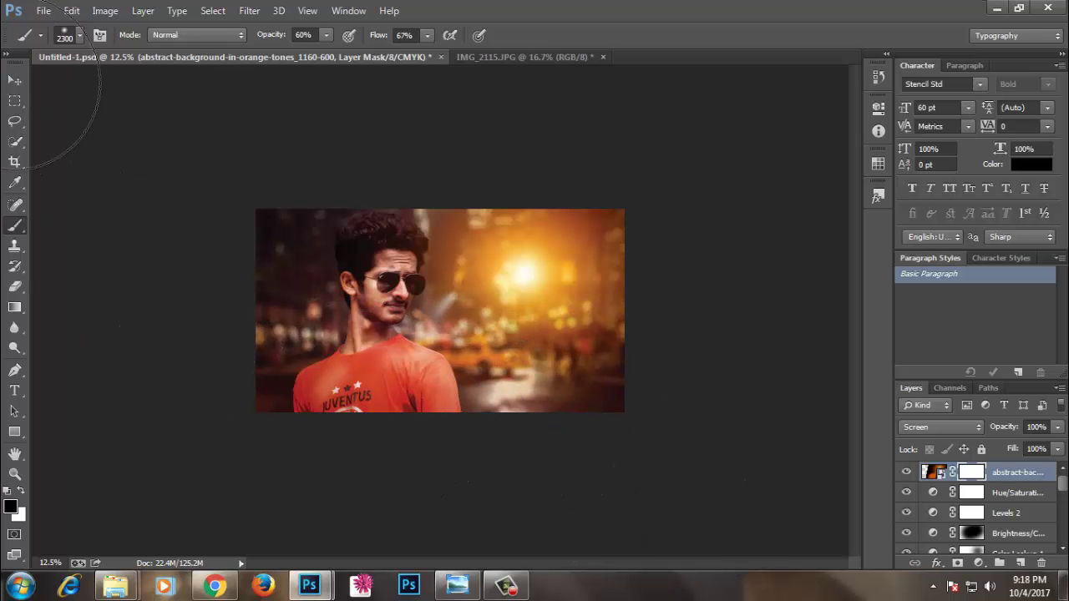
pyautogui.click(14, 81)
pyautogui.click(249, 10)
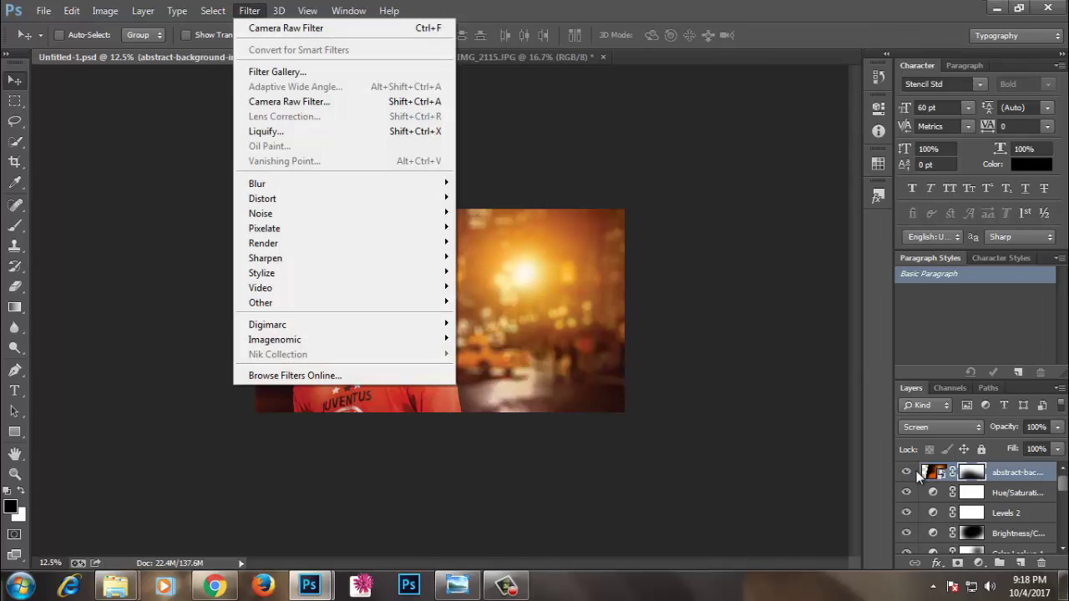
# - Rasterize the orange overlay layer and apply a Gaussian Blur of about 30.5 pixels
pyautogui.click(934, 472)
pyautogui.rightClick(1015, 472)
pyautogui.click(717, 235)
pyautogui.click(249, 10)
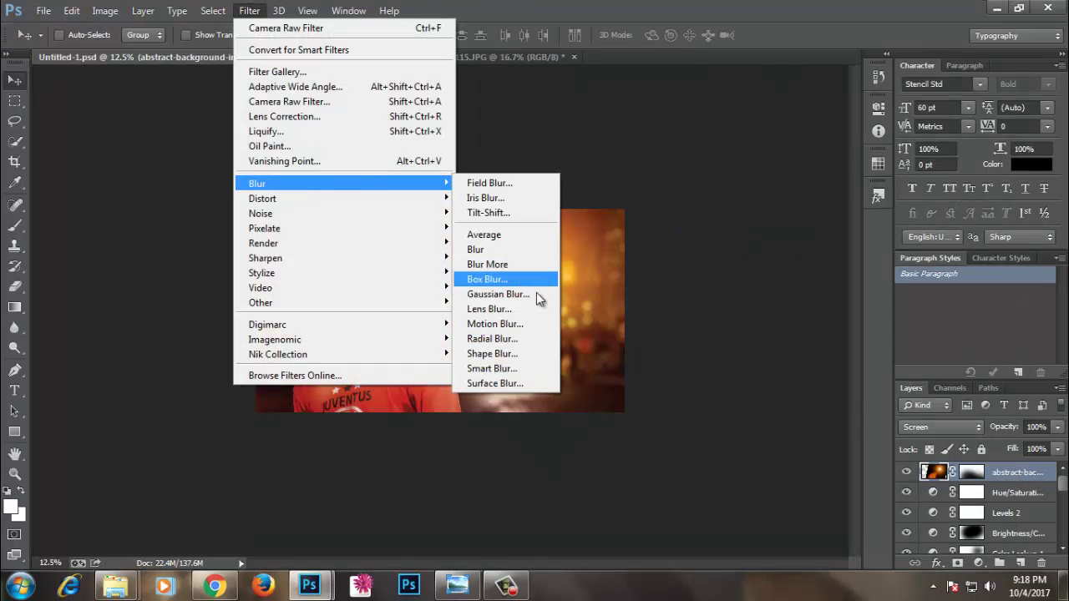
pyautogui.click(539, 297)
pyautogui.moveTo(909, 406); pyautogui.dragTo(879, 407)
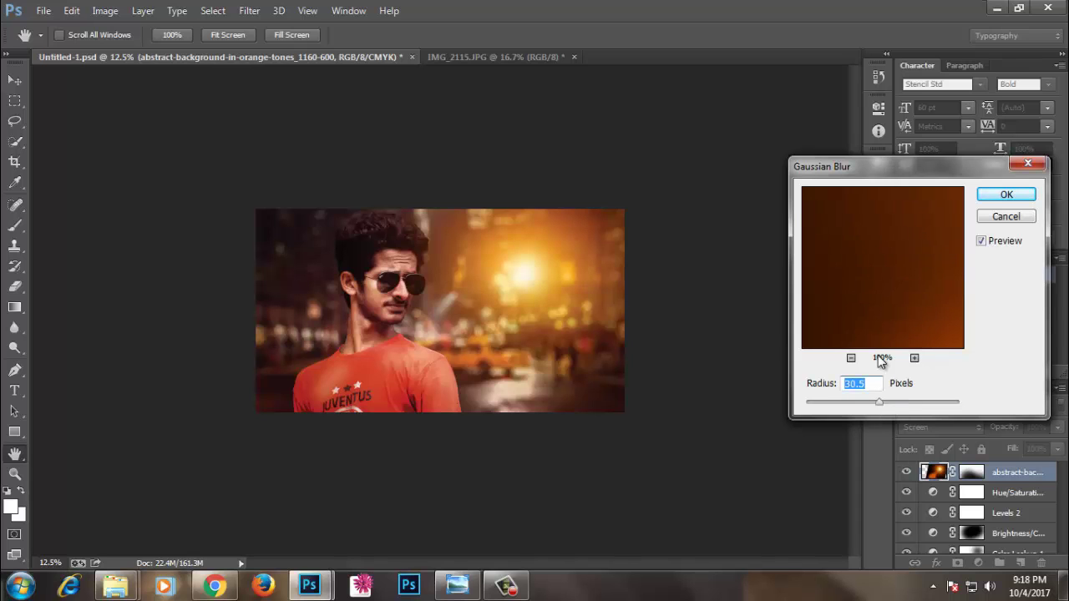
pyautogui.click(1007, 196)
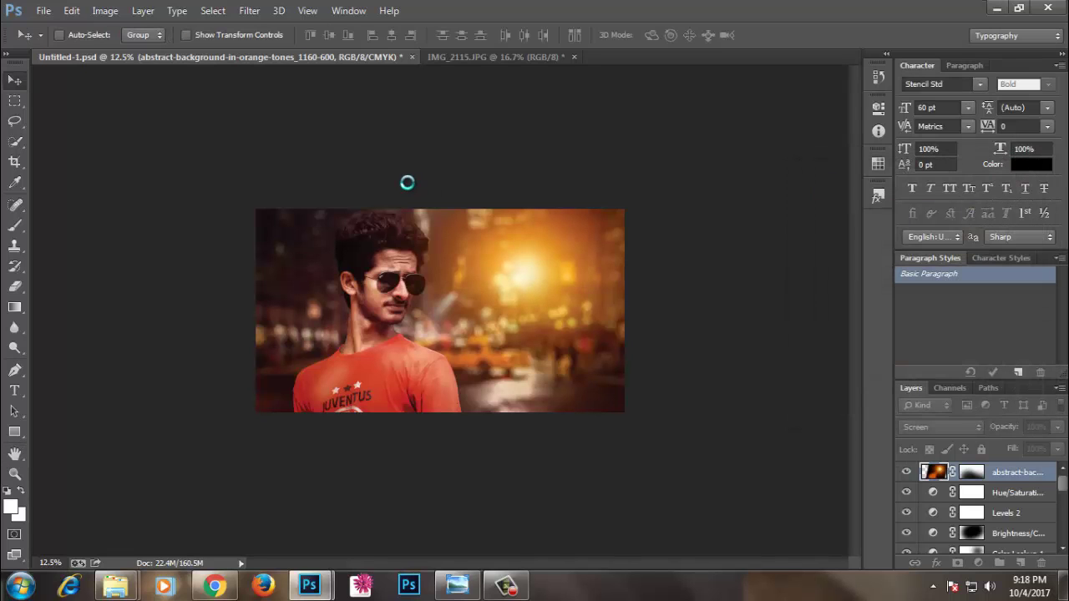
# - Enlarge the orange overlay beyond the canvas and lower its opacity to 69%
pyautogui.hotkey('ctrl', 't')
pyautogui.moveTo(655, 138); pyautogui.dragTo(703, 124)
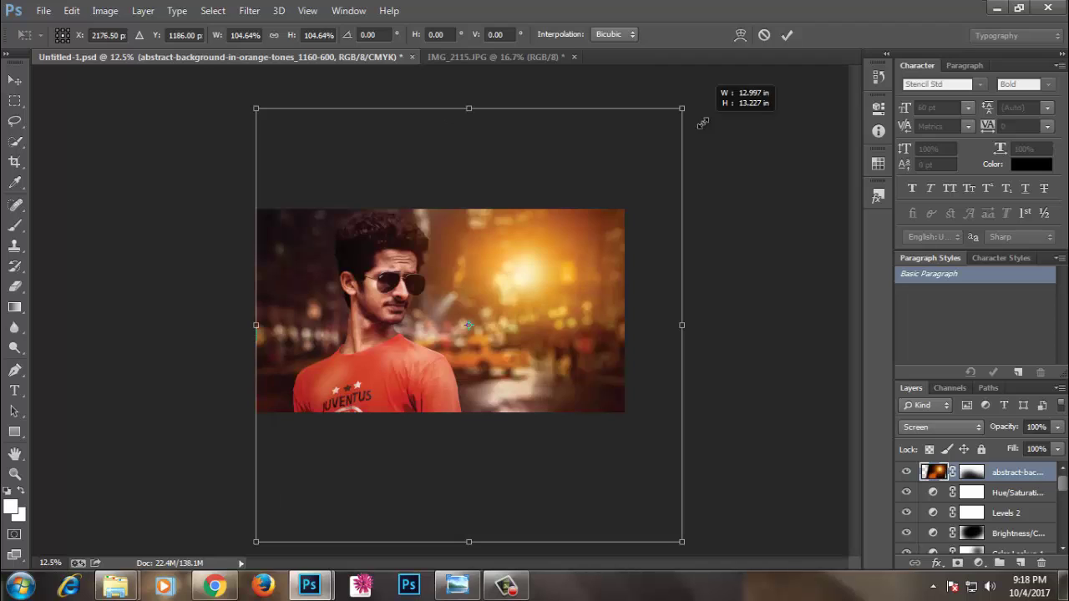
pyautogui.press('Return')
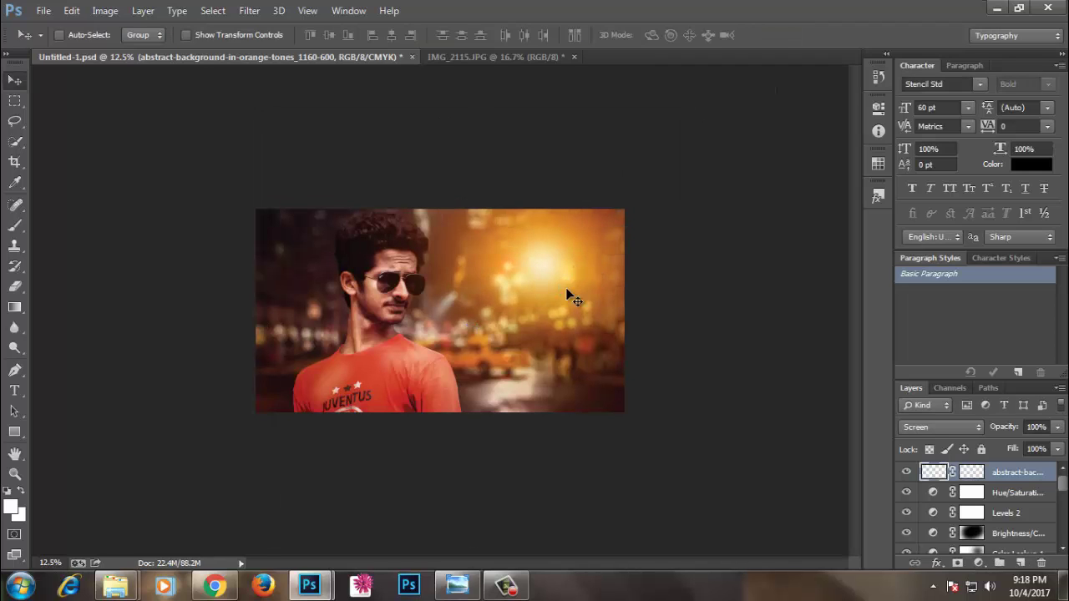
pyautogui.click(1057, 427)
pyautogui.moveTo(1017, 446); pyautogui.dragTo(1035, 447)
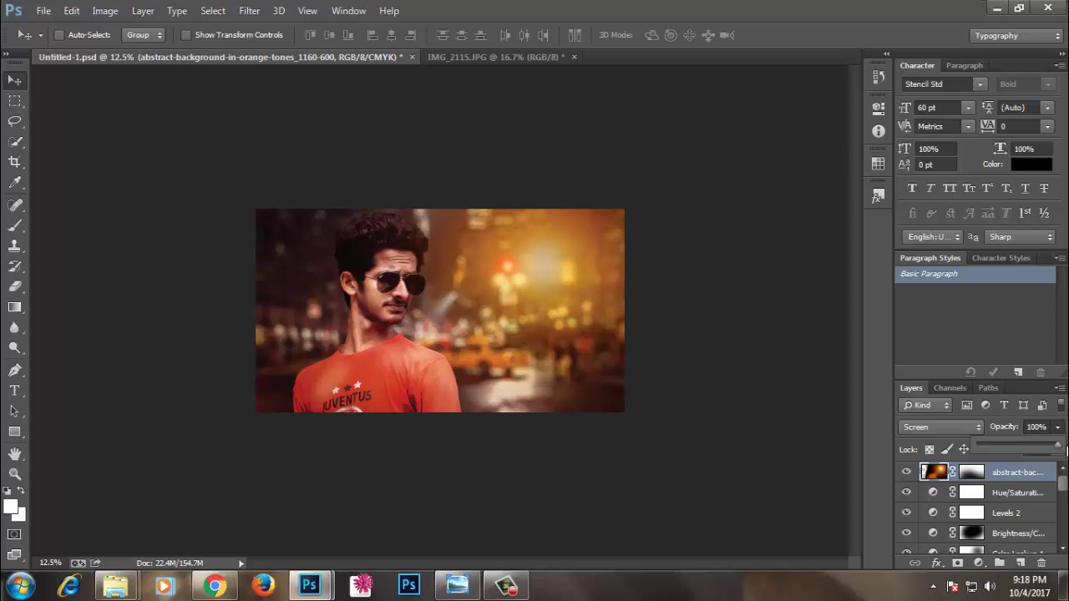
# - Reposition the orange glow across the photo, settling it over the man's face
pyautogui.moveTo(698, 386)
pyautogui.mouseDown()
pyautogui.moveTo(559, 425)
pyautogui.moveTo(565, 460)
pyautogui.moveTo(553, 486)
pyautogui.mouseUp()
pyautogui.moveTo(553, 430); pyautogui.dragTo(467, 393)
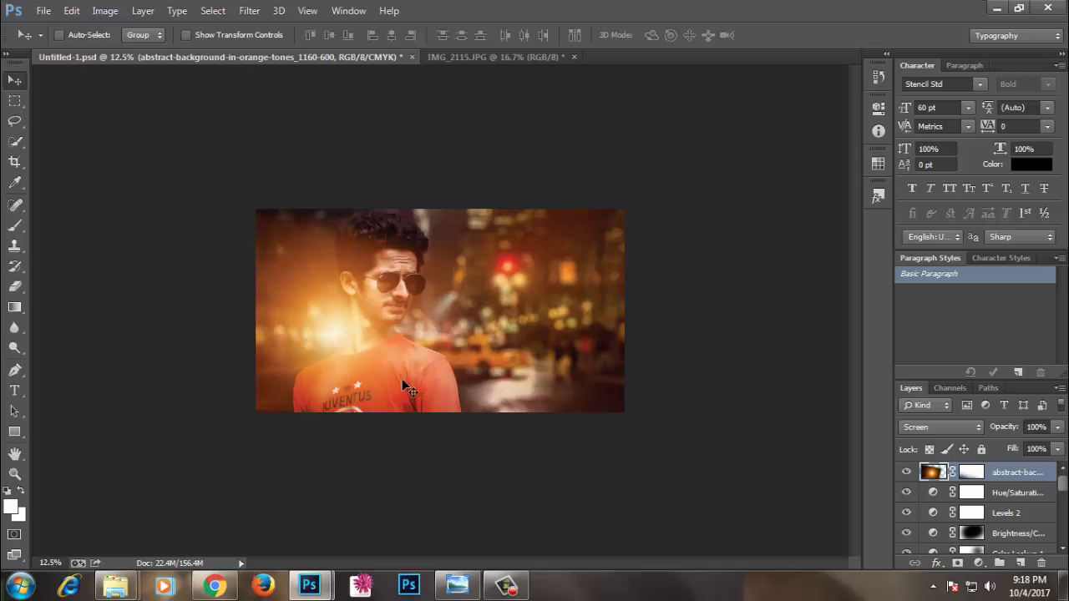
pyautogui.hotkey('ctrl', '-')
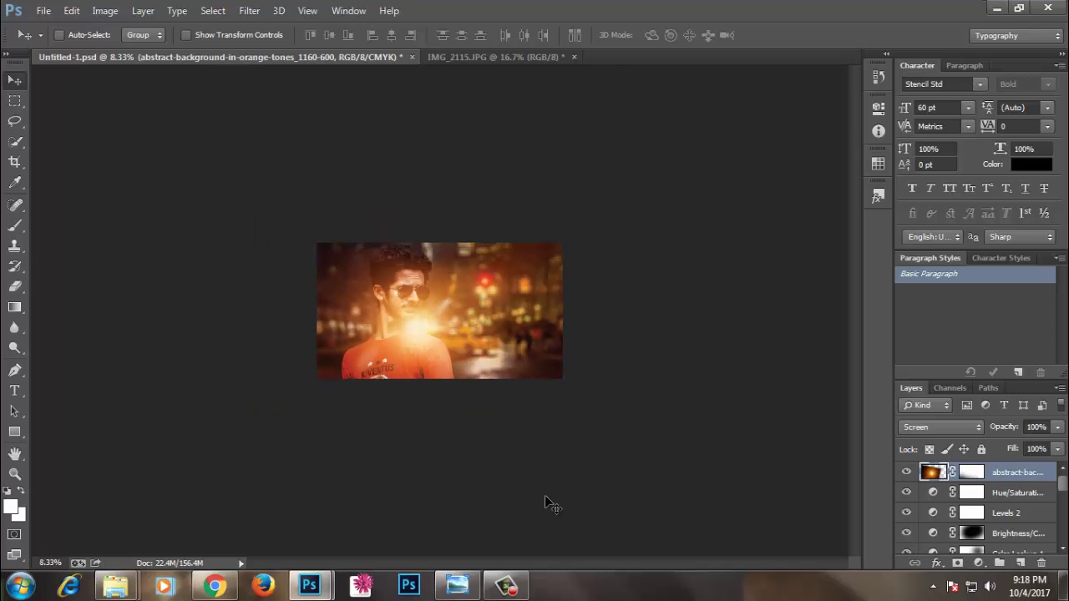
pyautogui.hotkey('ctrl', '+')
pyautogui.hotkey('ctrl', '+')
pyautogui.moveTo(435, 368)
pyautogui.mouseDown()
pyautogui.moveTo(462, 389)
pyautogui.moveTo(466, 338)
pyautogui.moveTo(325, 348)
pyautogui.mouseUp()
pyautogui.hotkey('ctrl', '-')
pyautogui.hotkey('ctrl', '+')
pyautogui.hotkey('ctrl', '+')
pyautogui.hotkey('ctrl', '-')
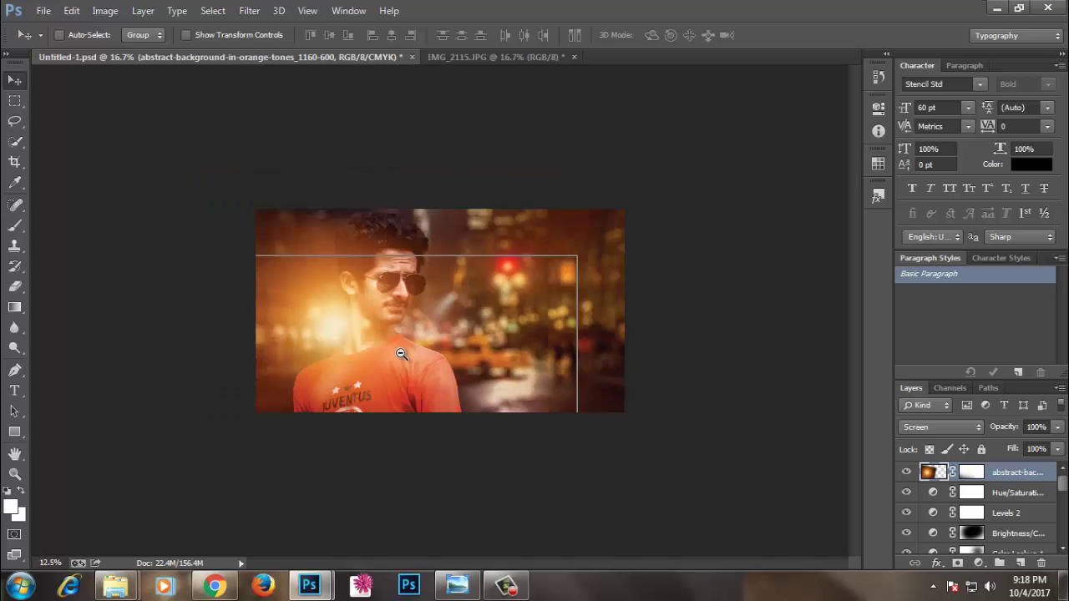
pyautogui.hotkey('ctrl', '-')
pyautogui.hotkey('ctrl', '+')
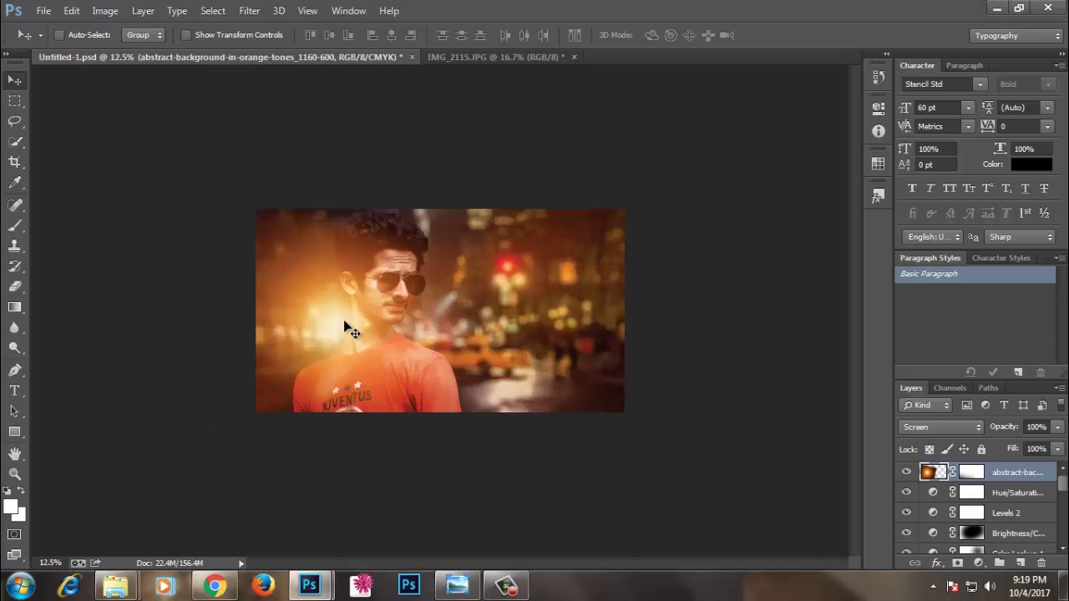
pyautogui.moveTo(345, 326)
pyautogui.mouseDown()
pyautogui.moveTo(431, 351)
pyautogui.moveTo(479, 296)
pyautogui.moveTo(432, 279)
pyautogui.moveTo(510, 316)
pyautogui.moveTo(400, 204)
pyautogui.moveTo(398, 390)
pyautogui.mouseUp()
# - Scale the glow to about 120%, save, and shift it to cover the lower-right gap
pyautogui.hotkey('ctrl', 't')
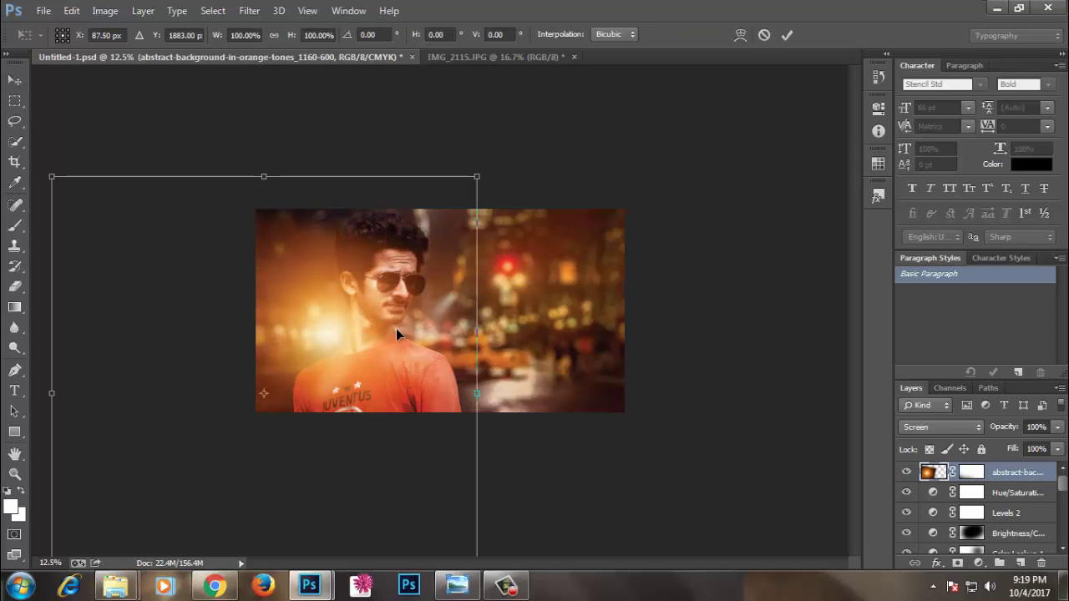
pyautogui.moveTo(475, 179); pyautogui.dragTo(512, 135)
pyautogui.press('Return')
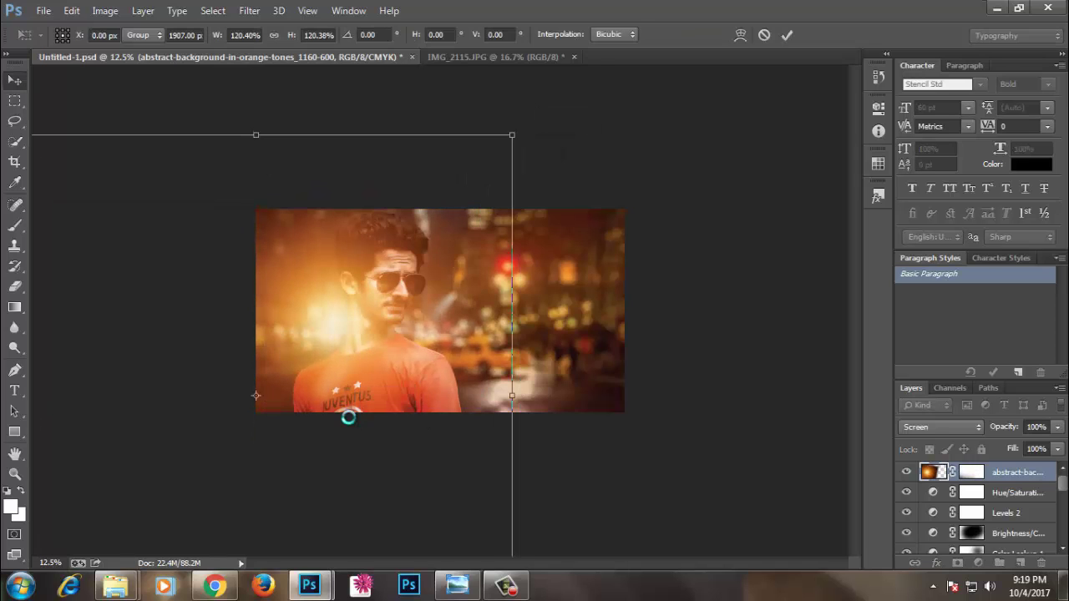
pyautogui.hotkey('ctrl', 's')
pyautogui.hotkey('ctrl', '-')
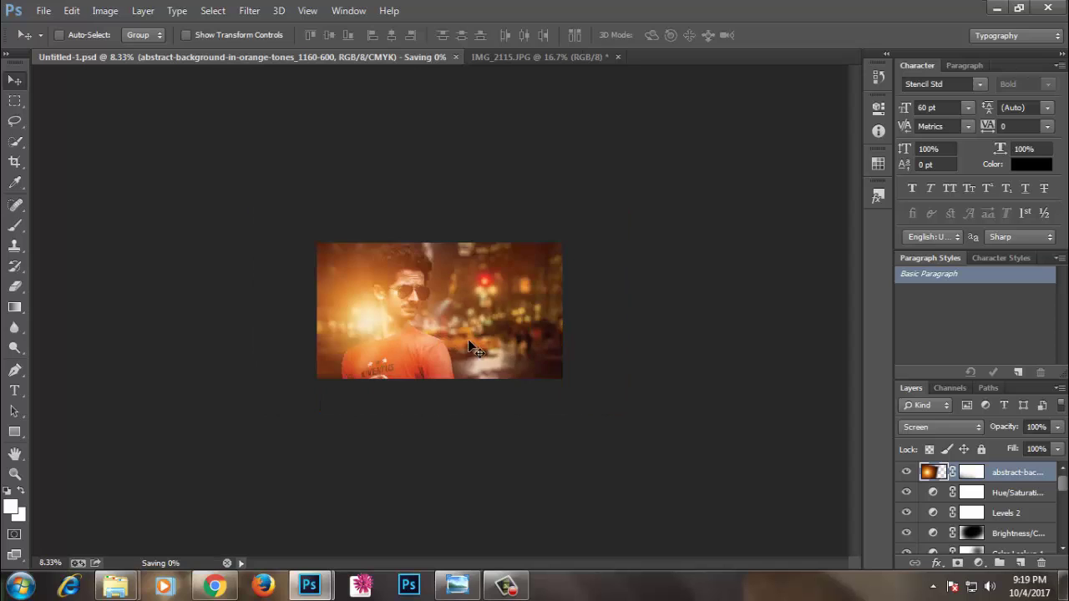
pyautogui.hotkey('ctrl', '+')
pyautogui.hotkey('ctrl', '+')
pyautogui.moveTo(318, 359)
pyautogui.mouseDown()
pyautogui.moveTo(329, 361)
pyautogui.moveTo(313, 342)
pyautogui.mouseUp()
# - Set the glow layer's fill to 88%, save, and merge all visible layers into a new layer
pyautogui.click(1057, 449)
pyautogui.moveTo(1054, 466); pyautogui.dragTo(1049, 479)
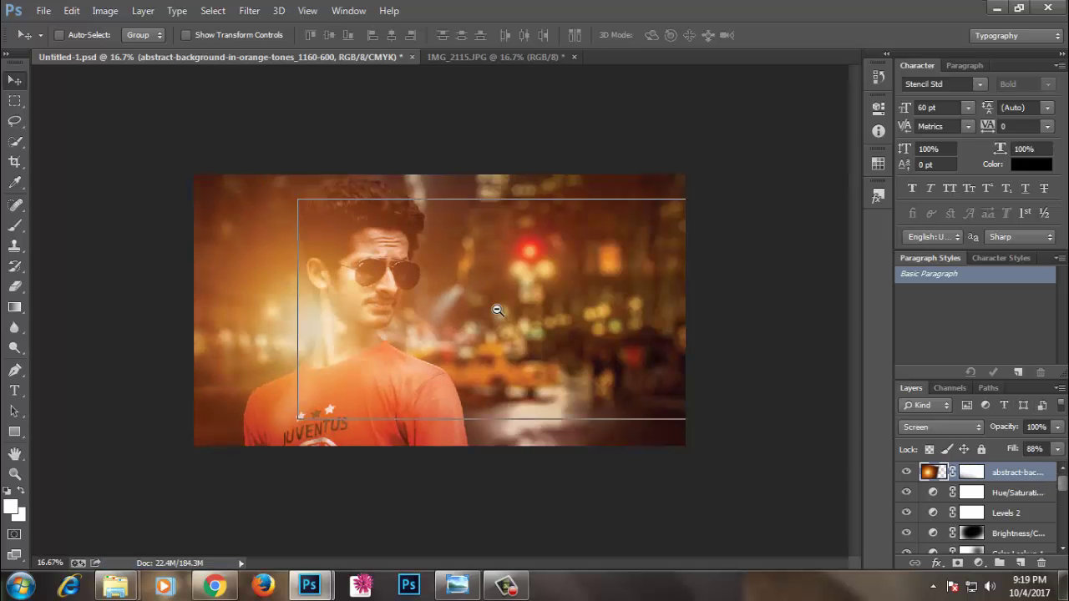
pyautogui.hotkey('ctrl', 's')
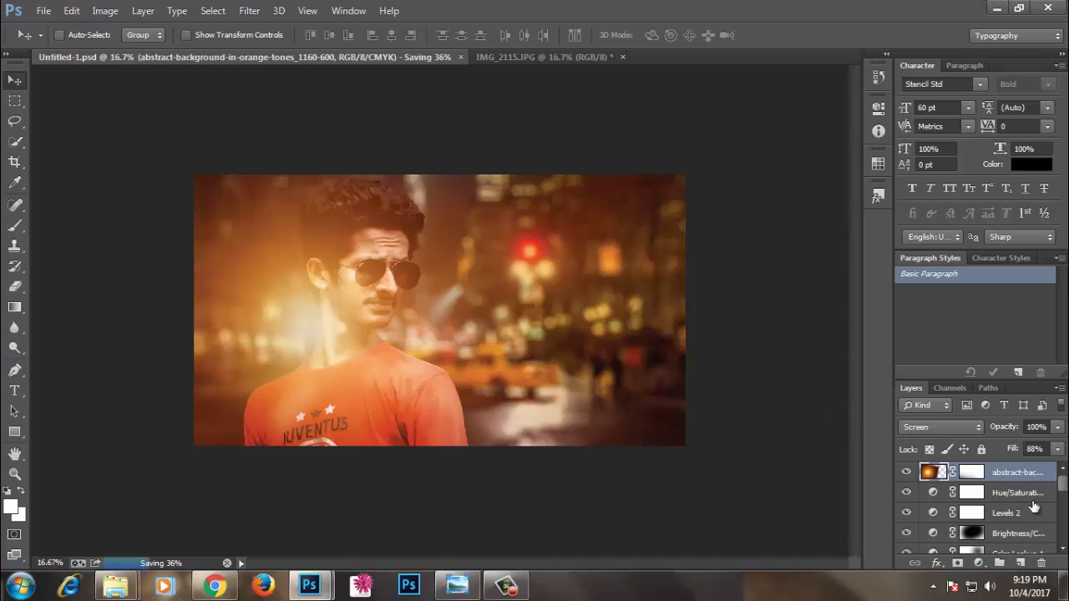
pyautogui.hotkey('ctrl', 'alt', 'shift', 'e')
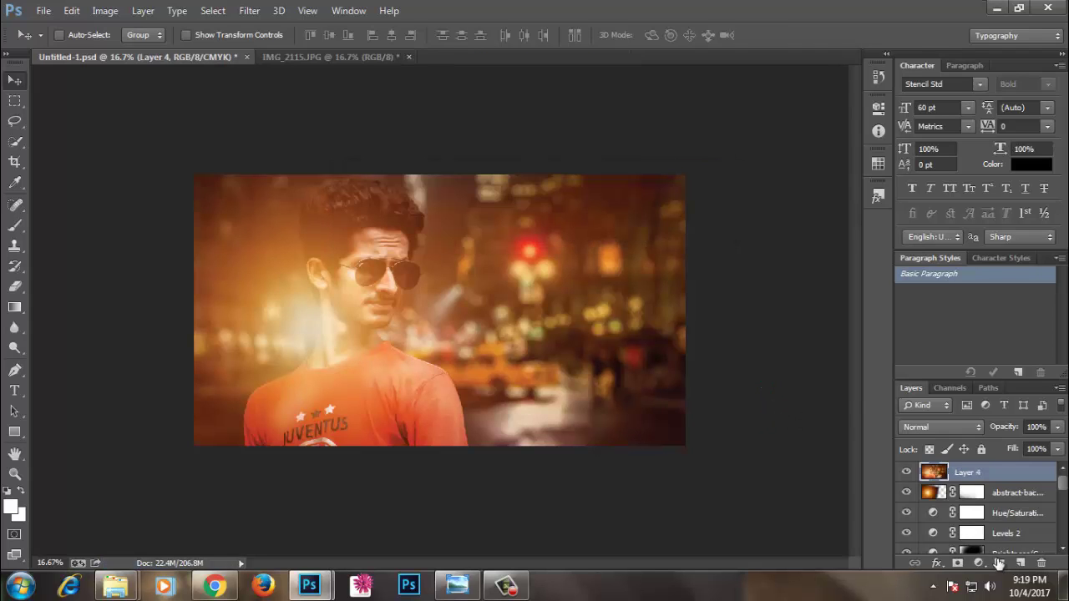
# - Add a new layer filled with 50% gray and set to Overlay blending
pyautogui.click(1020, 563)
pyautogui.hotkey('shift', 'F5')
pyautogui.click(628, 162)
pyautogui.click(941, 426)
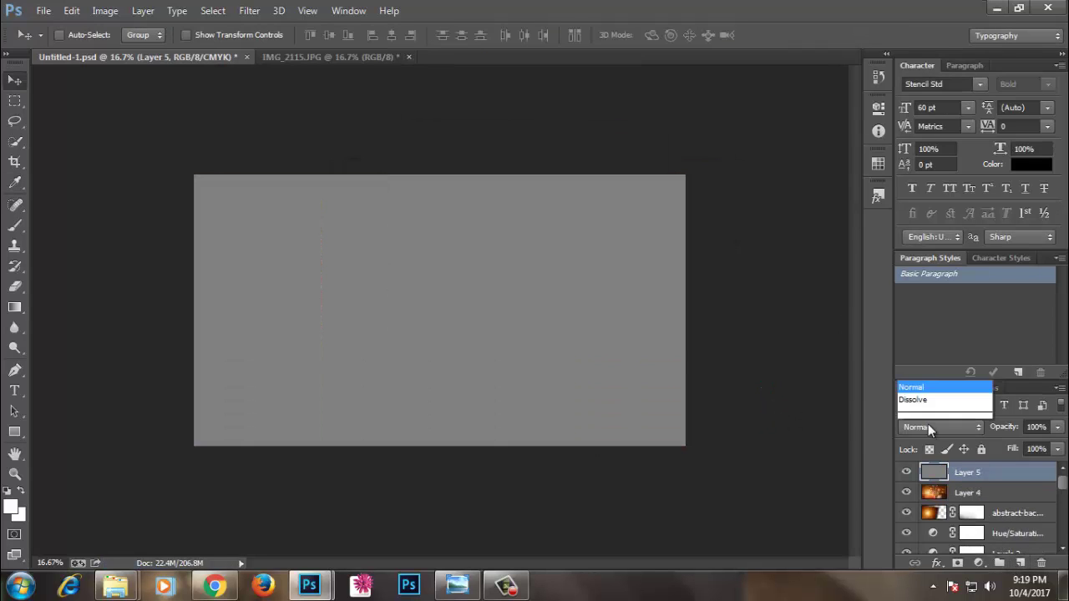
pyautogui.click(921, 218)
# - Brighten the man's forehead, face and neck with the Dodge tool on the gray layer
pyautogui.hotkey('ctrl', '+')
pyautogui.press('o')
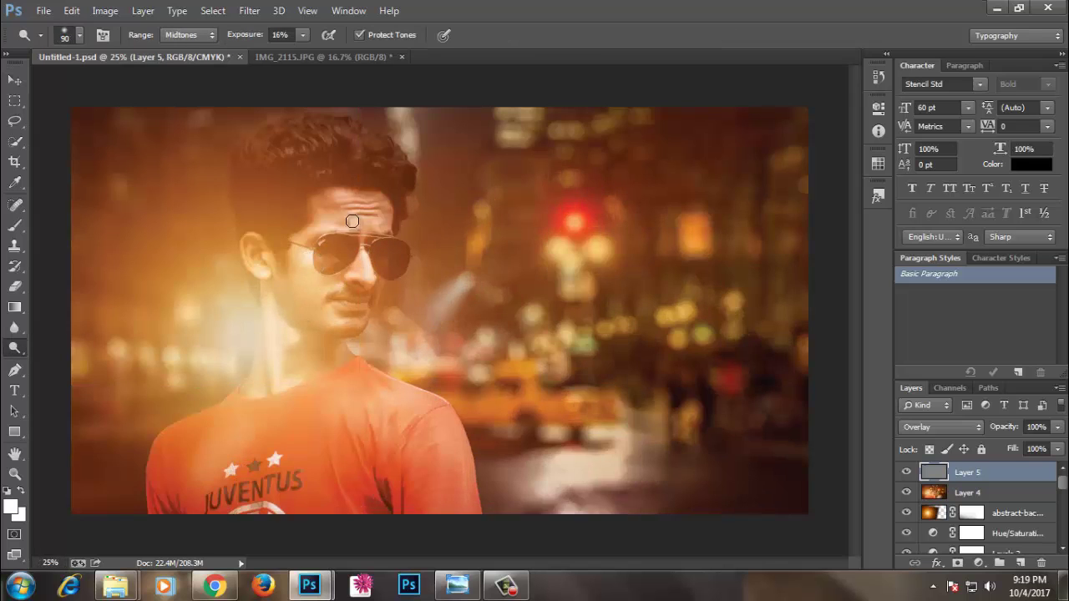
pyautogui.press('[')
pyautogui.moveTo(341, 197)
pyautogui.mouseDown()
pyautogui.moveTo(355, 224)
pyautogui.moveTo(298, 245)
pyautogui.moveTo(273, 304)
pyautogui.mouseUp()
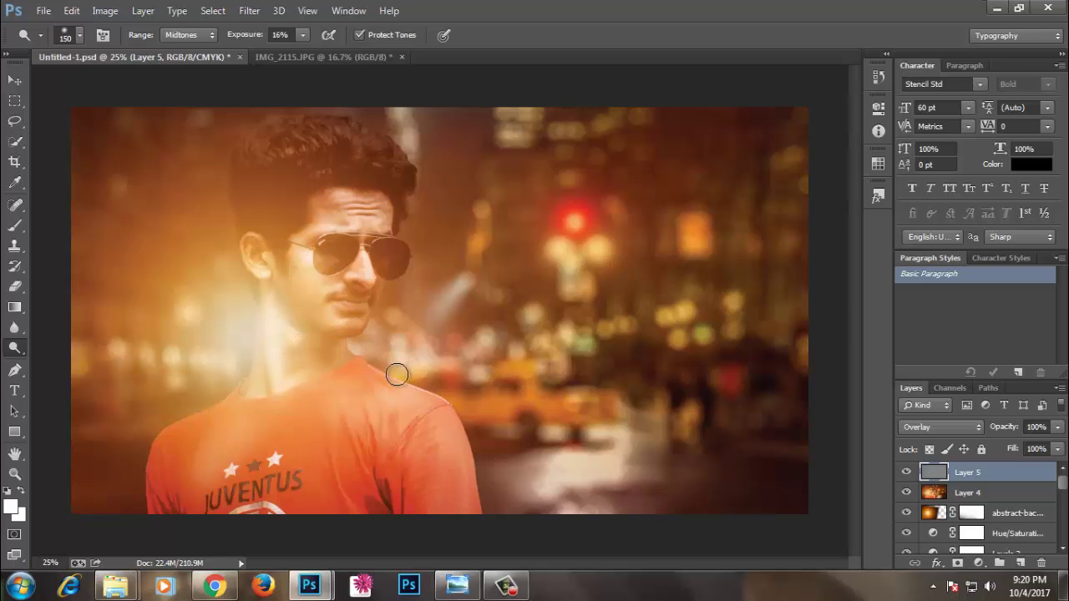
pyautogui.press(']')
pyautogui.press(']')
pyautogui.press(']')
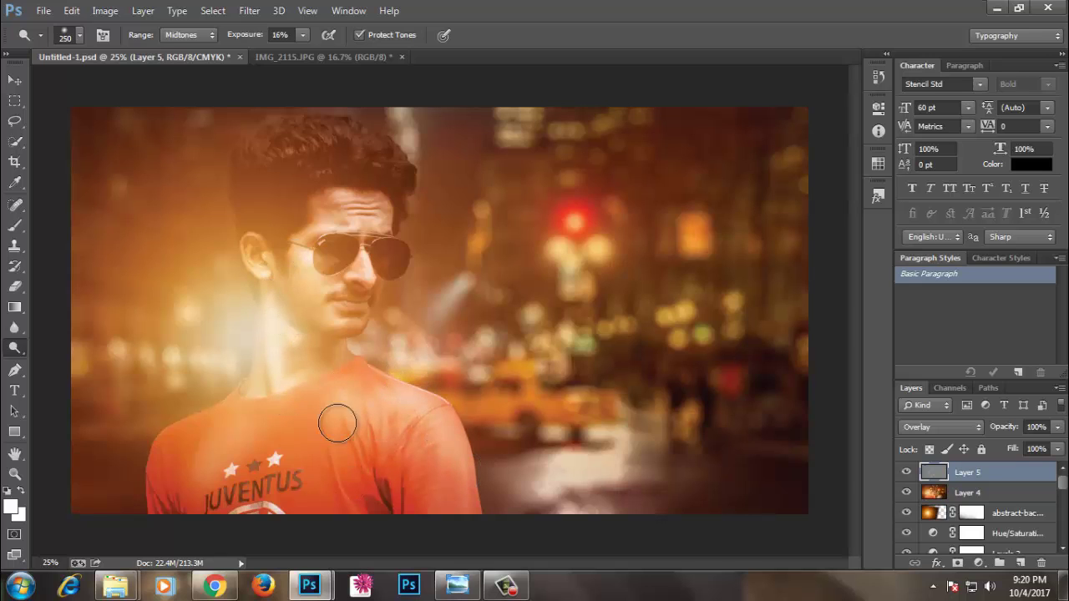
pyautogui.press('[')
pyautogui.press('[')
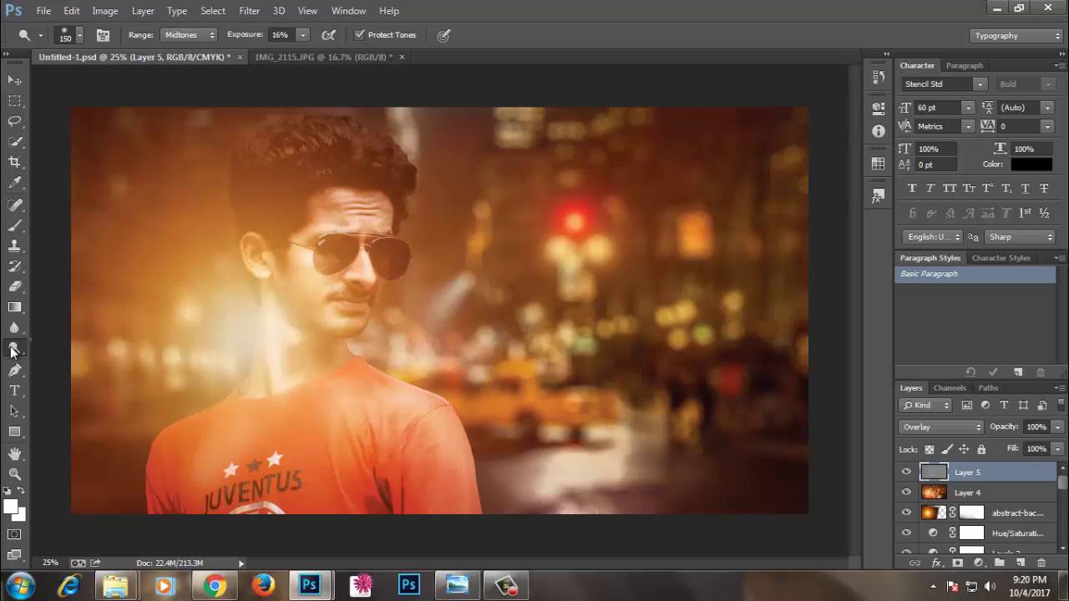
pyautogui.rightClick(13, 351)
pyautogui.click(75, 381)
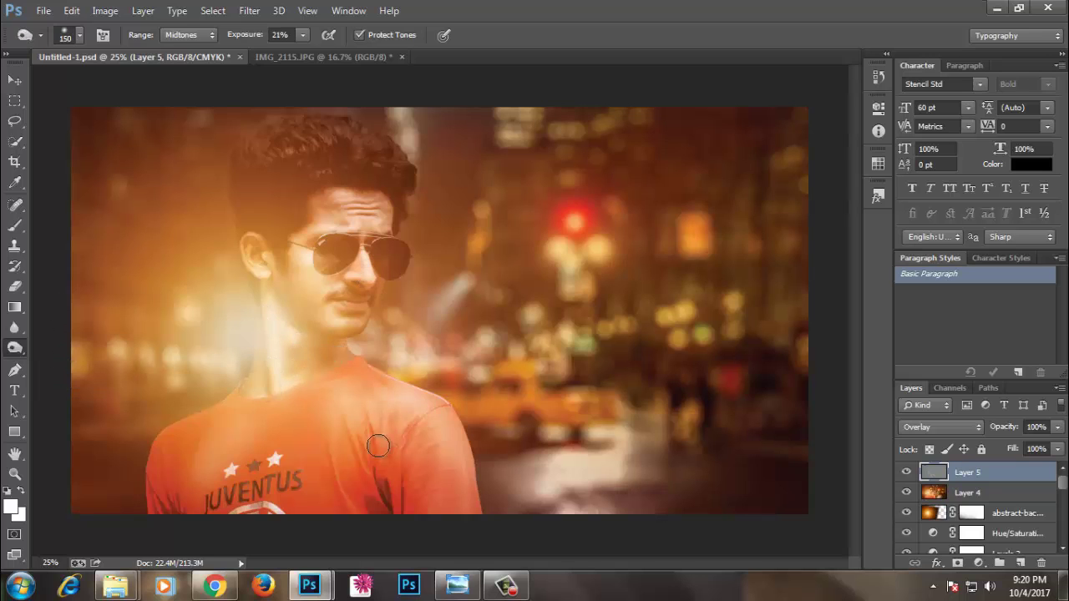
pyautogui.hotkey('ctrl', '-')
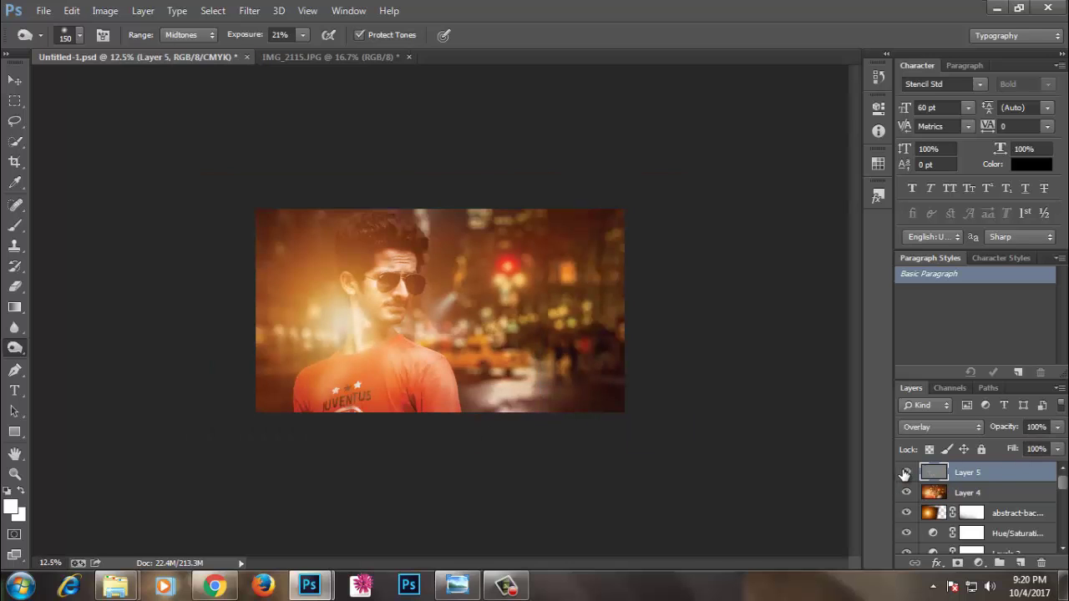
# - Save the document and stamp all visible layers into a new Layer 6
pyautogui.click(12, 84)
pyautogui.hotkey('ctrl', '-')
pyautogui.hotkey('ctrl', 's')
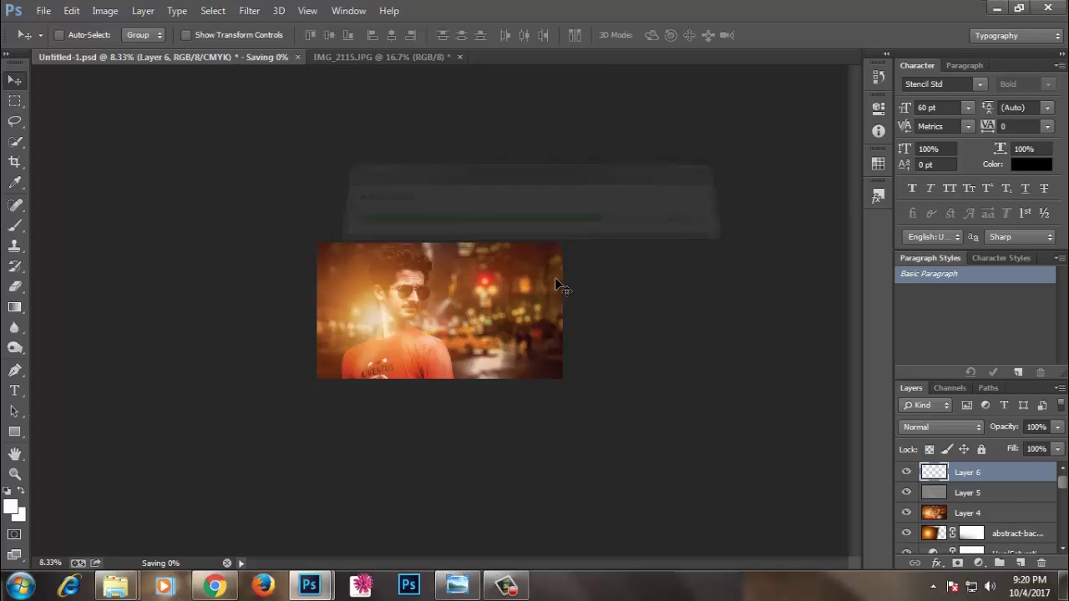
pyautogui.hotkey('ctrl', '+')
pyautogui.hotkey('ctrl', '+')
# - Apply a Camera Raw Filter to Layer 6 with a -26 post-crop vignette
pyautogui.click(249, 10)
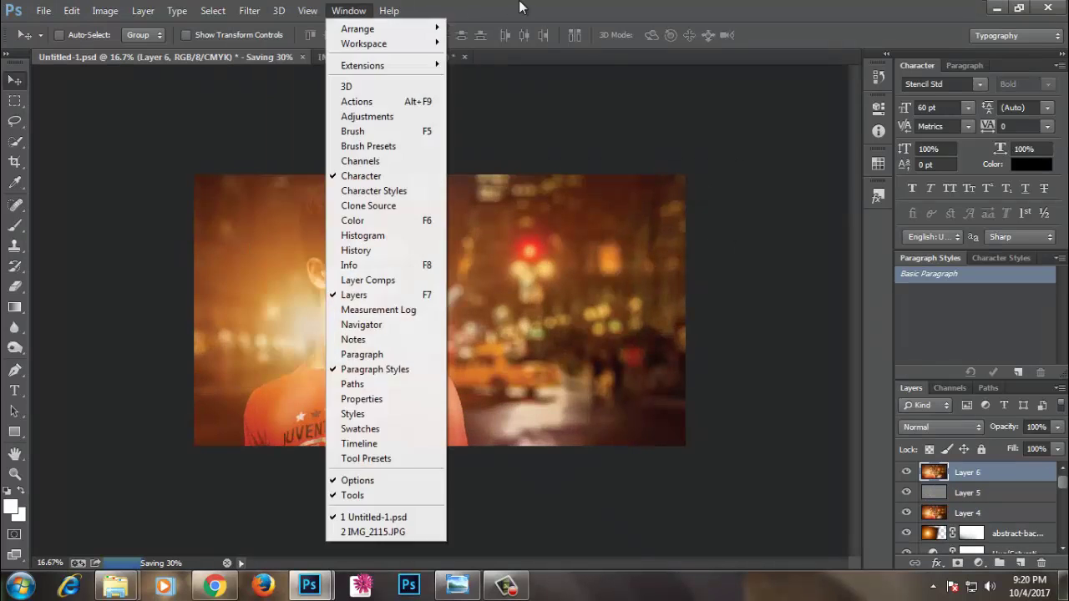
pyautogui.click(523, 9)
pyautogui.click(249, 10)
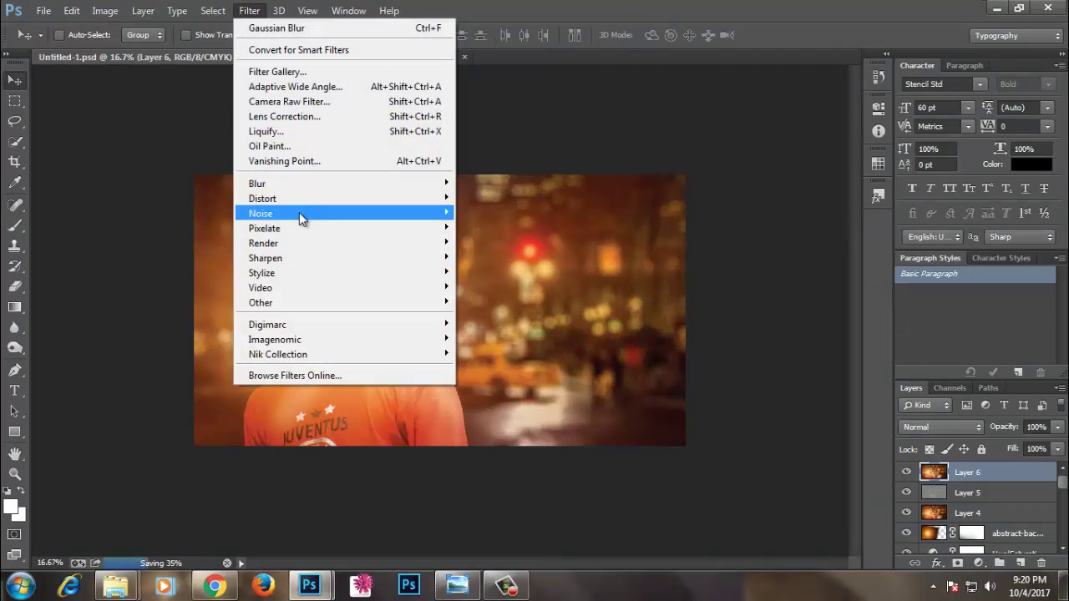
pyautogui.click(292, 102)
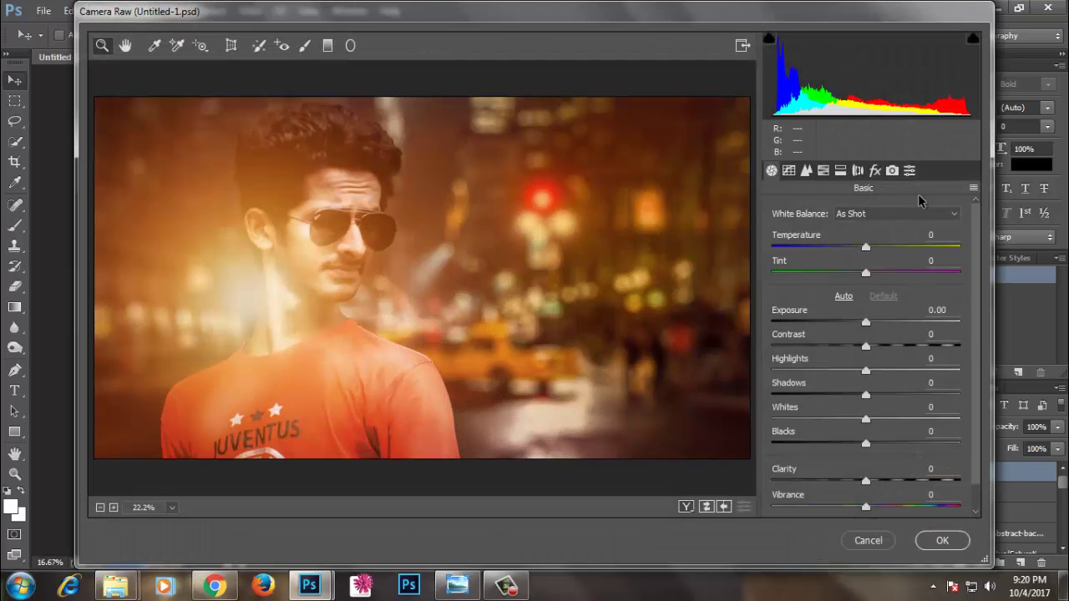
pyautogui.click(874, 170)
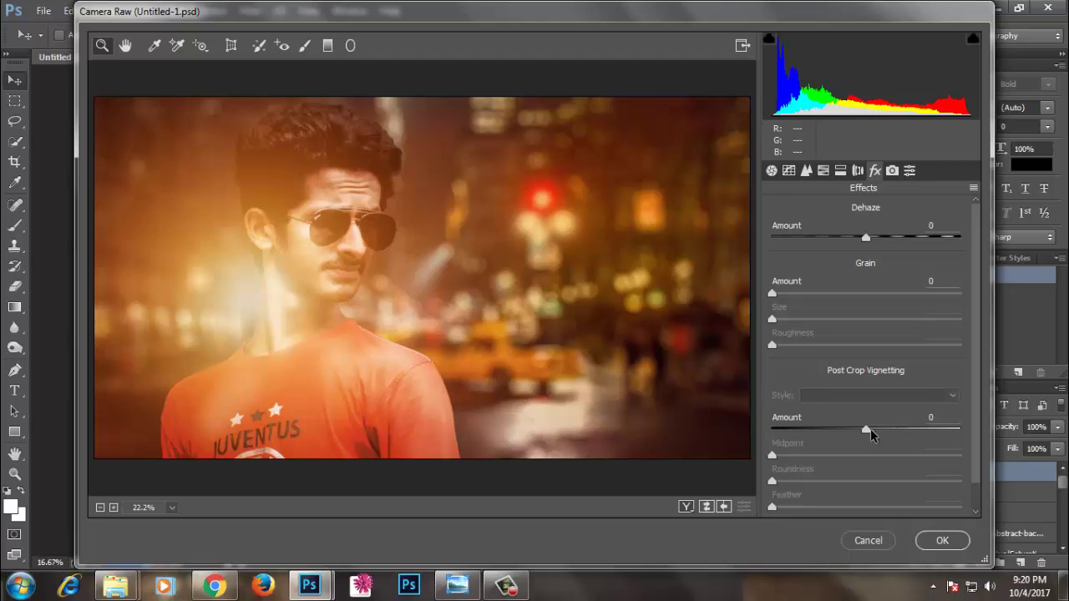
pyautogui.moveTo(866, 429); pyautogui.dragTo(849, 429)
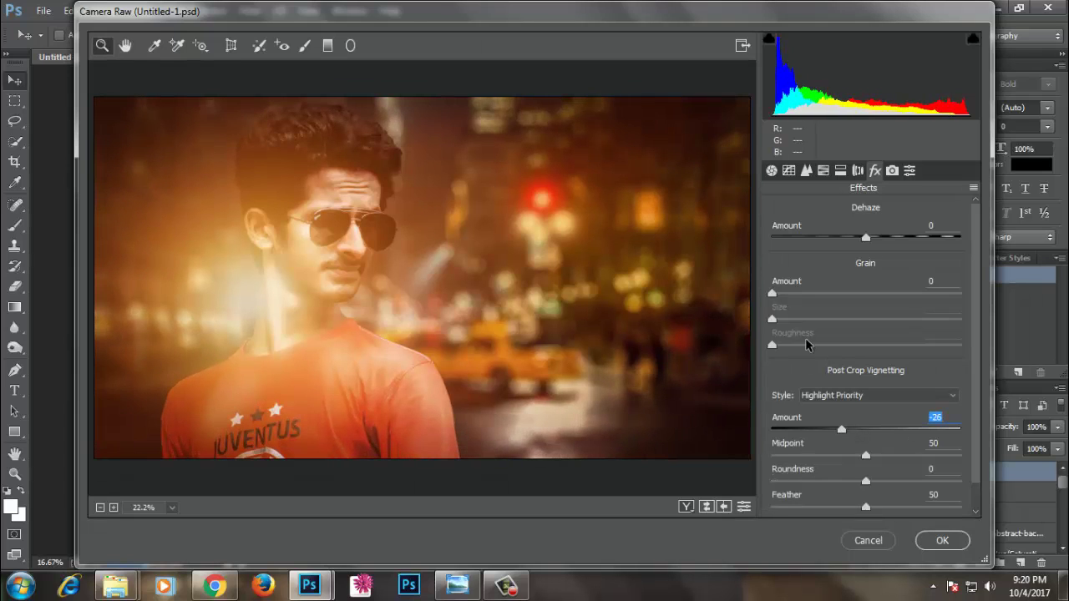
# - Increase the Camera Raw sharpening amount and set Dehaze to +20
pyautogui.click(806, 171)
pyautogui.moveTo(803, 236)
pyautogui.mouseDown()
pyautogui.moveTo(827, 237)
pyautogui.moveTo(810, 252)
pyautogui.mouseUp()
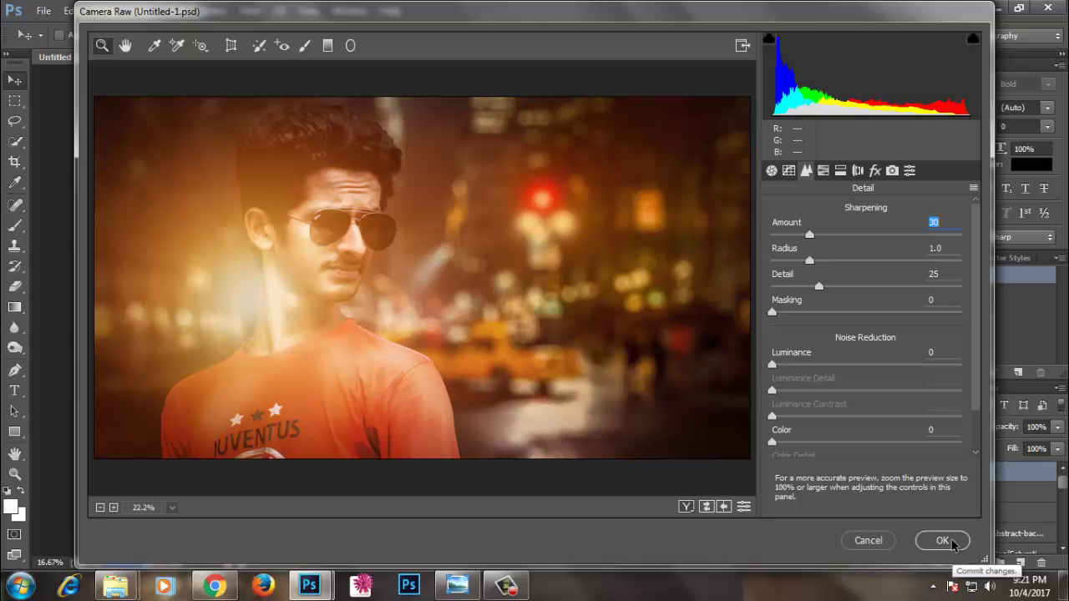
pyautogui.click(875, 170)
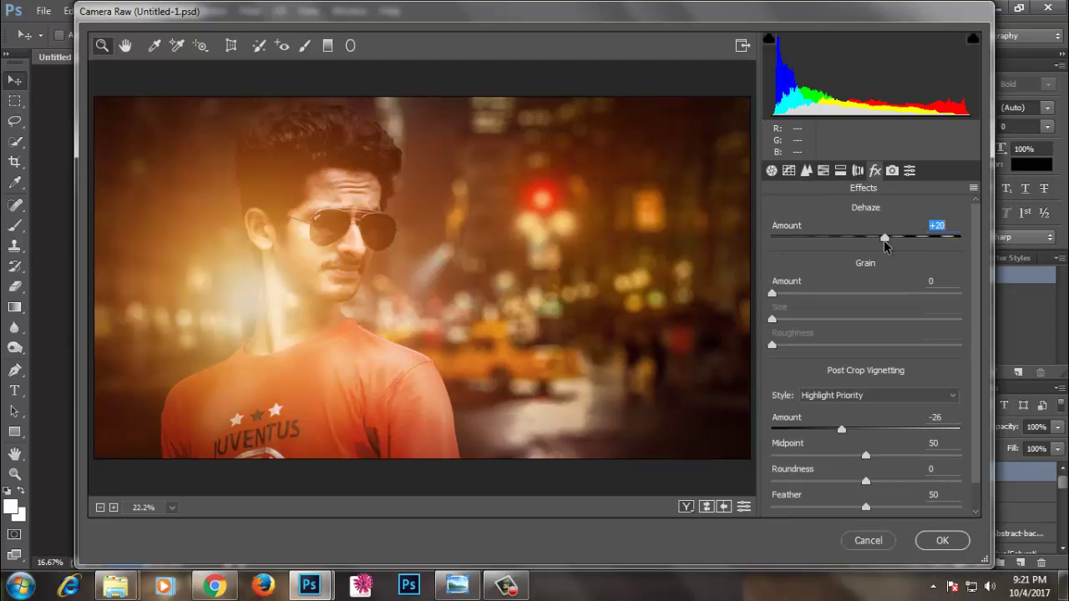
pyautogui.moveTo(907, 243); pyautogui.dragTo(869, 240)
pyautogui.keyDown('alt'); pyautogui.click(526, 262); pyautogui.keyUp('alt')
# - Lower Vibrance to -11 and apply the Camera Raw adjustments
pyautogui.click(806, 170)
pyautogui.click(771, 170)
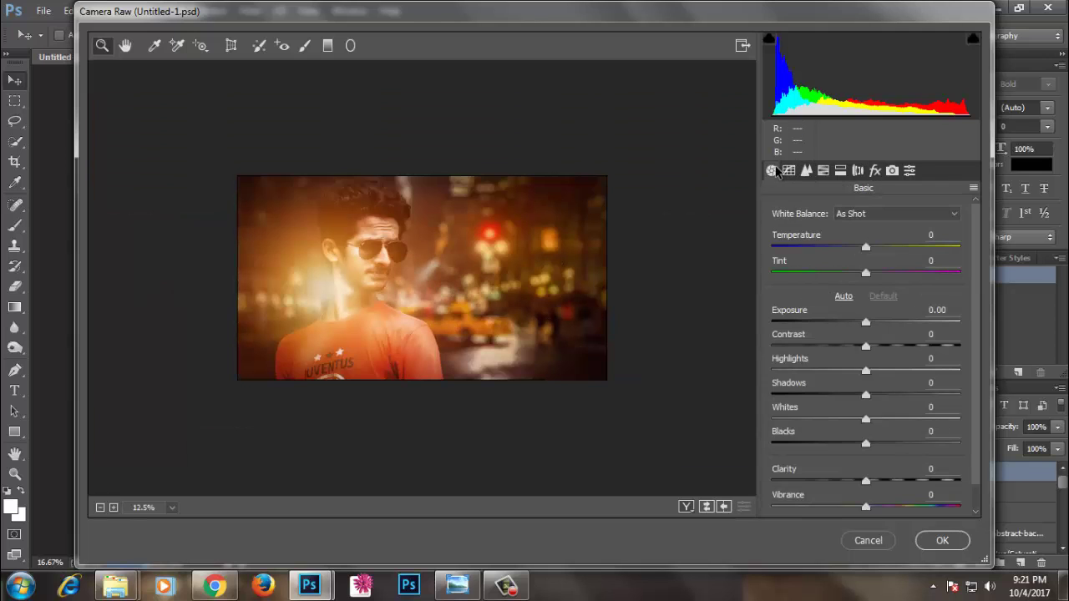
pyautogui.moveTo(866, 511); pyautogui.dragTo(855, 507)
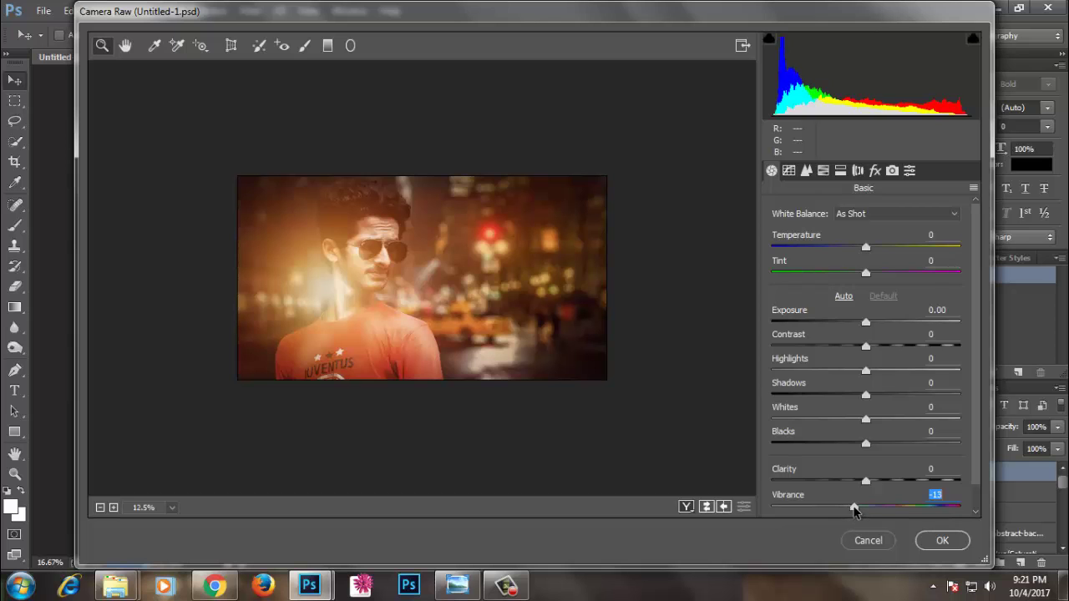
pyautogui.click(431, 221)
pyautogui.keyDown('alt'); pyautogui.click(444, 222); pyautogui.keyUp('alt')
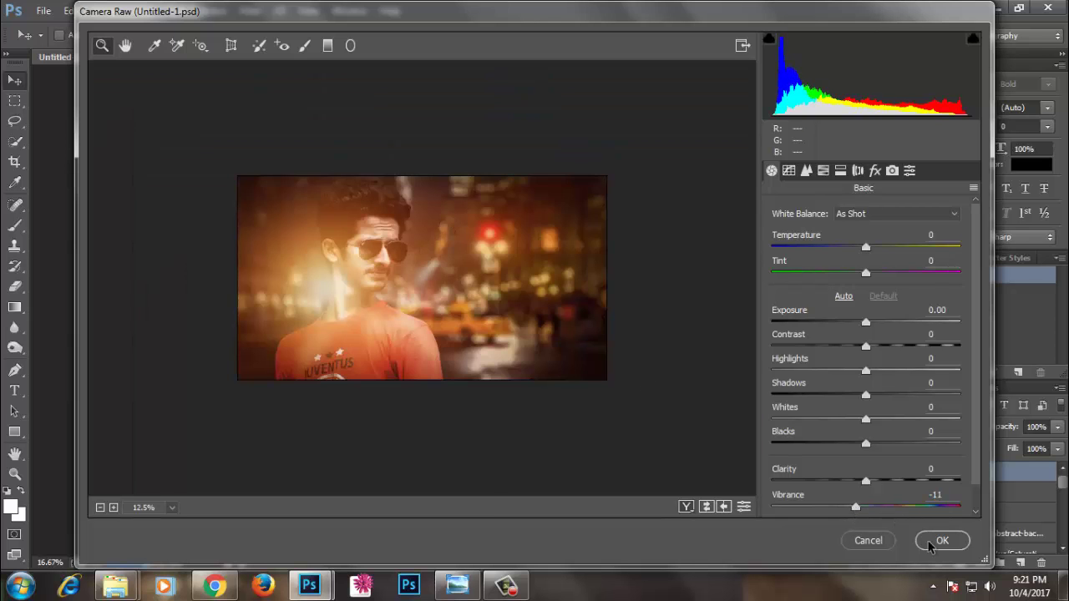
pyautogui.click(936, 545)
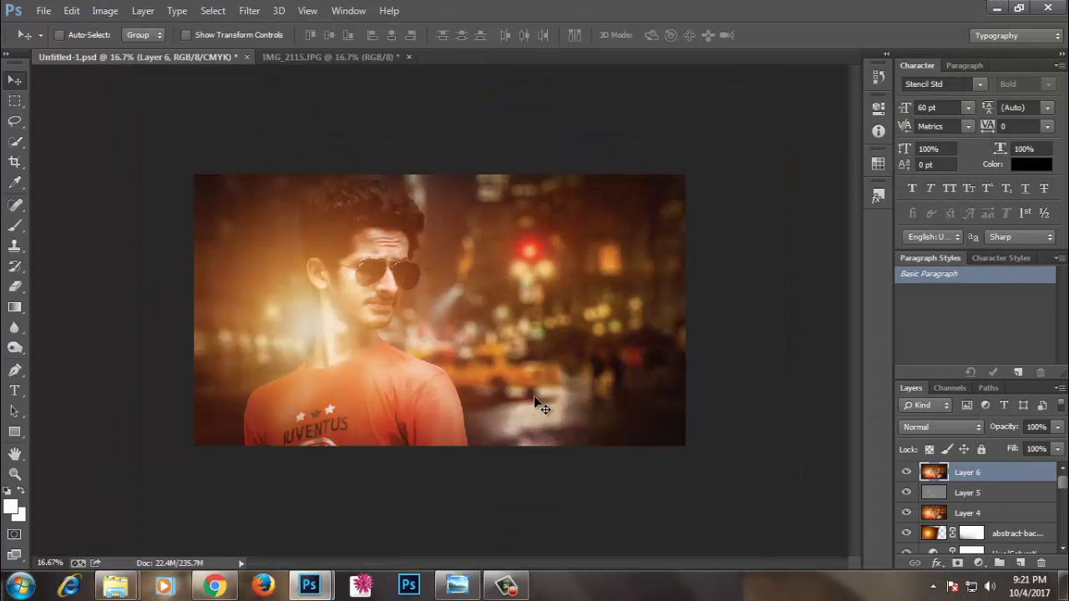
# - Save, then add a Color Lookup adjustment layer using the Soft_Warming look
pyautogui.hotkey('ctrl', 's')
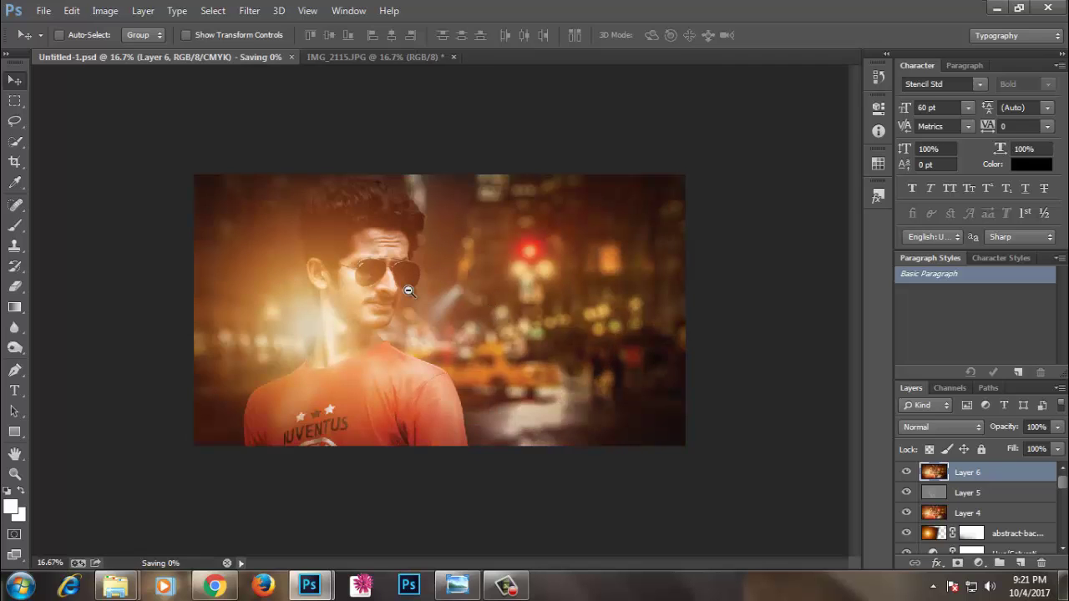
pyautogui.hotkey('ctrl', '-')
pyautogui.click(978, 563)
pyautogui.click(968, 461)
pyautogui.click(801, 147)
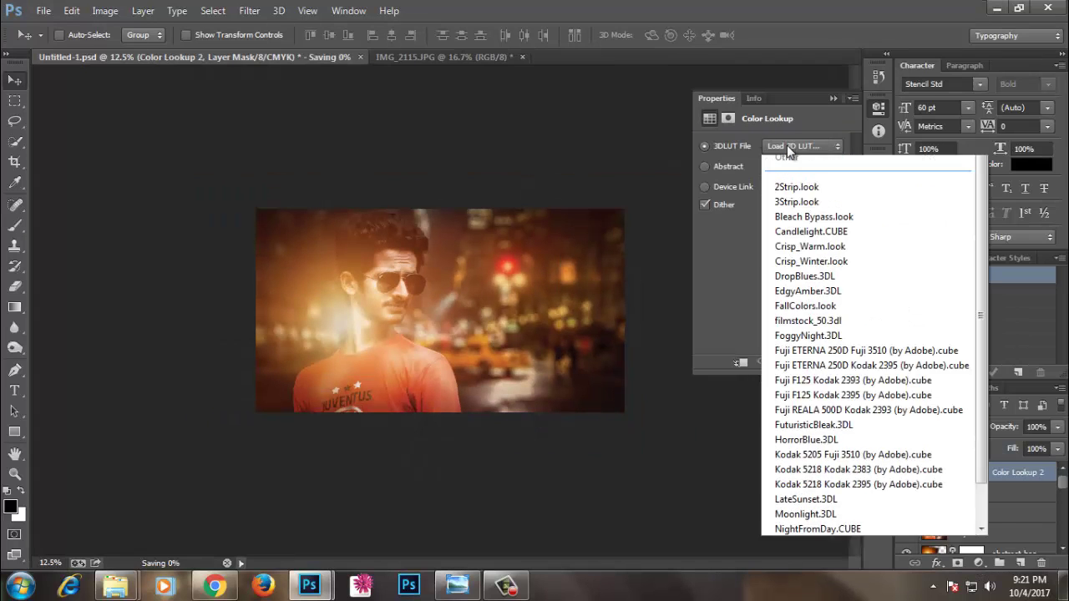
pyautogui.click(831, 580)
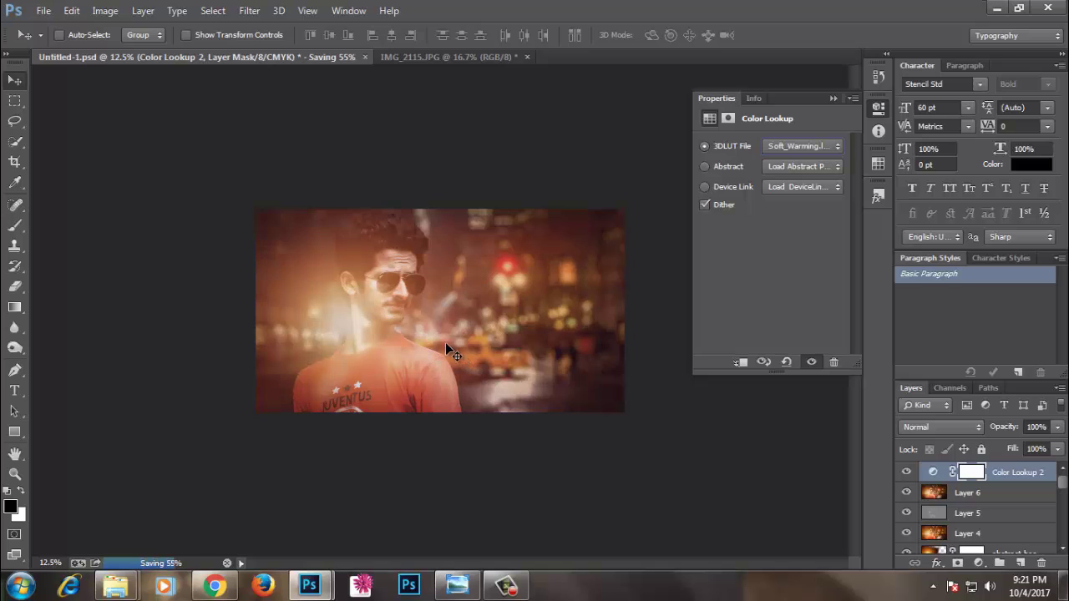
# - Blend the Color Lookup layer as Soft Light and compare it on and off
pyautogui.click(415, 212)
pyautogui.click(439, 247)
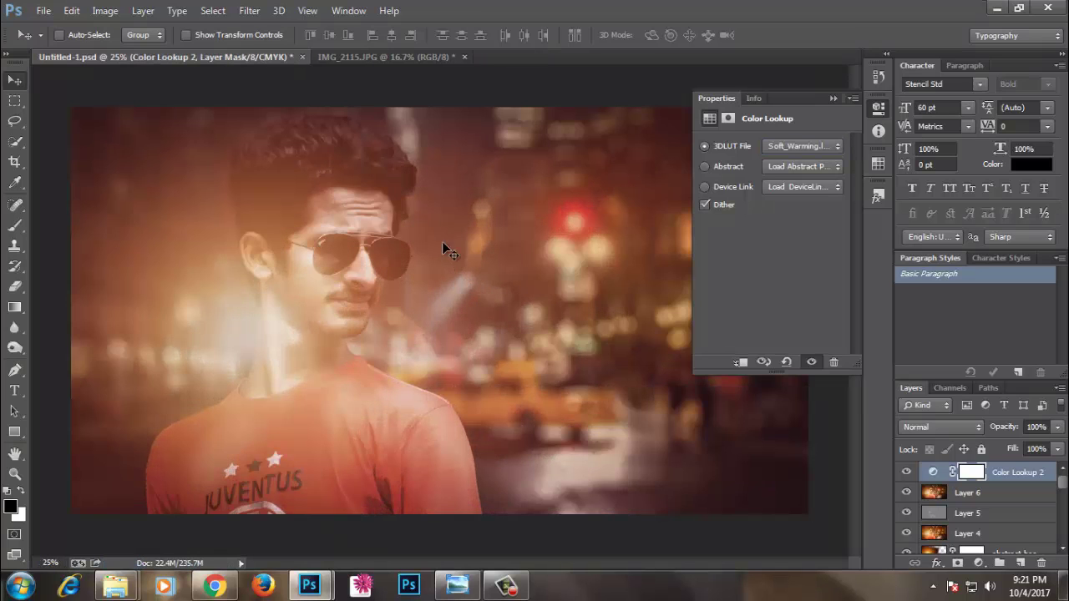
pyautogui.keyDown('alt'); pyautogui.click(430, 212); pyautogui.keyUp('alt')
pyautogui.click(942, 427)
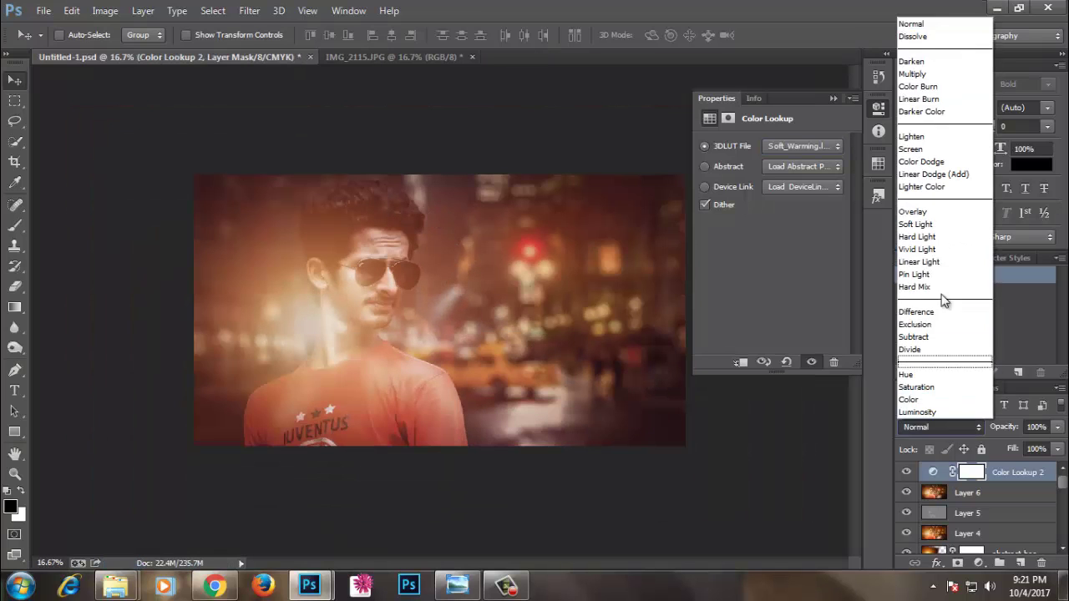
pyautogui.click(927, 222)
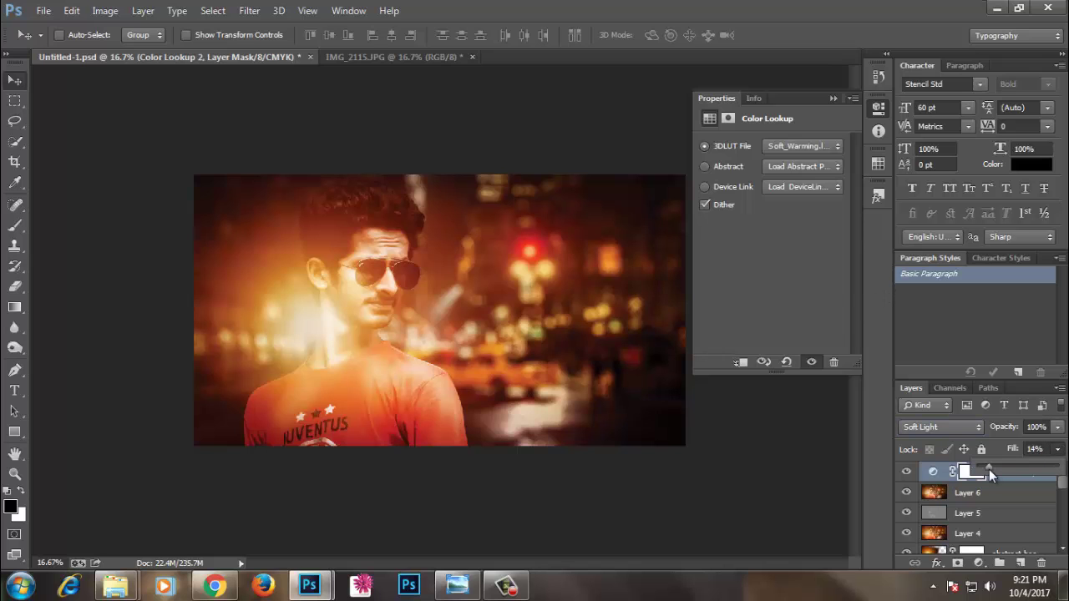
pyautogui.click(906, 473)
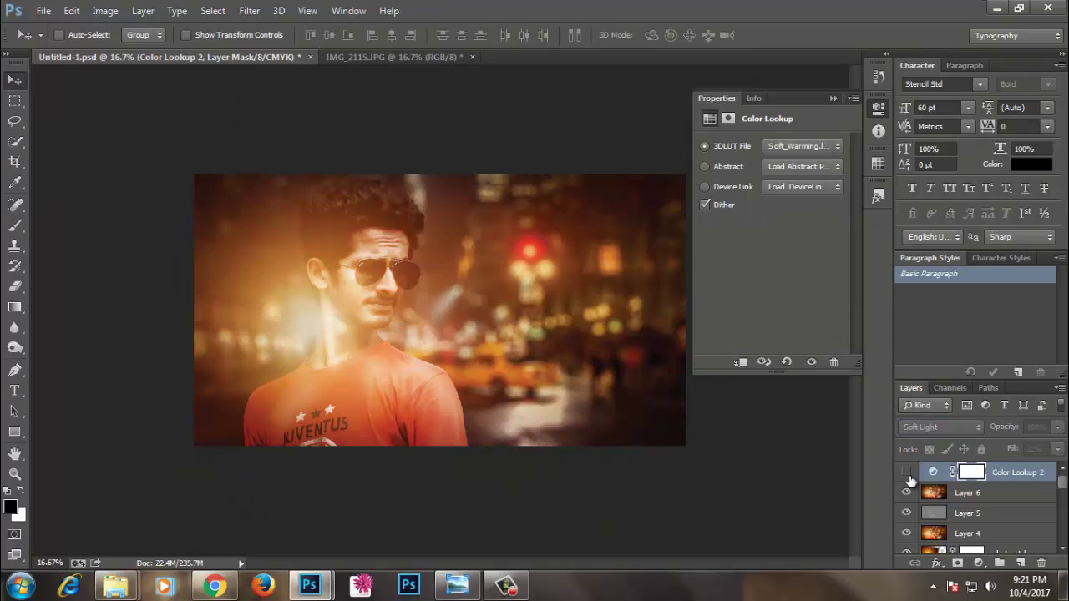
pyautogui.click(908, 474)
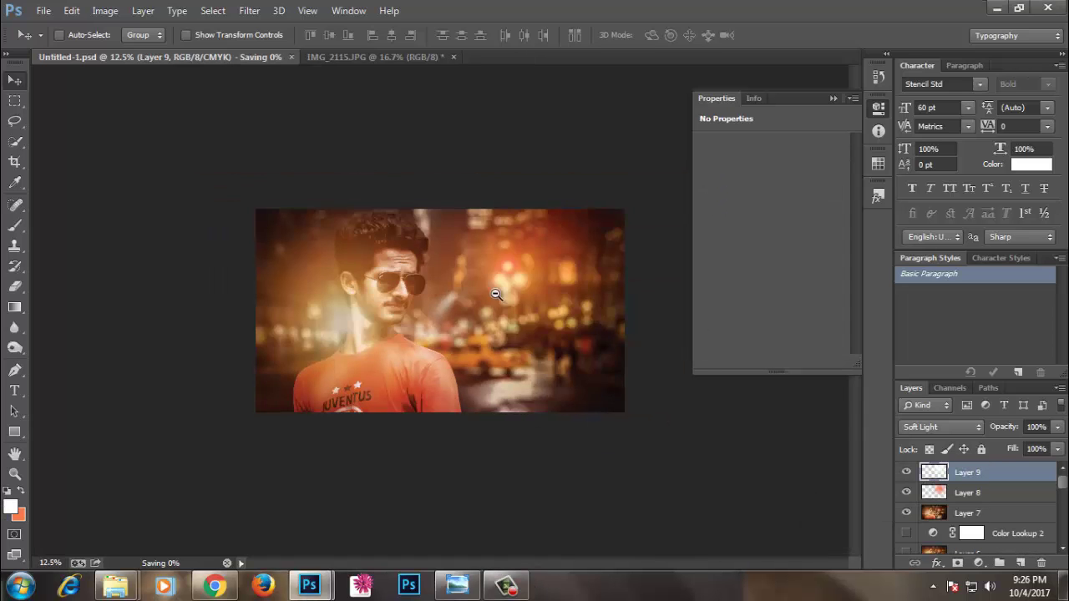
# - Stamp visible layers into Layer 10, scale it up to about 106%, and save
pyautogui.hotkey('ctrl', '-')
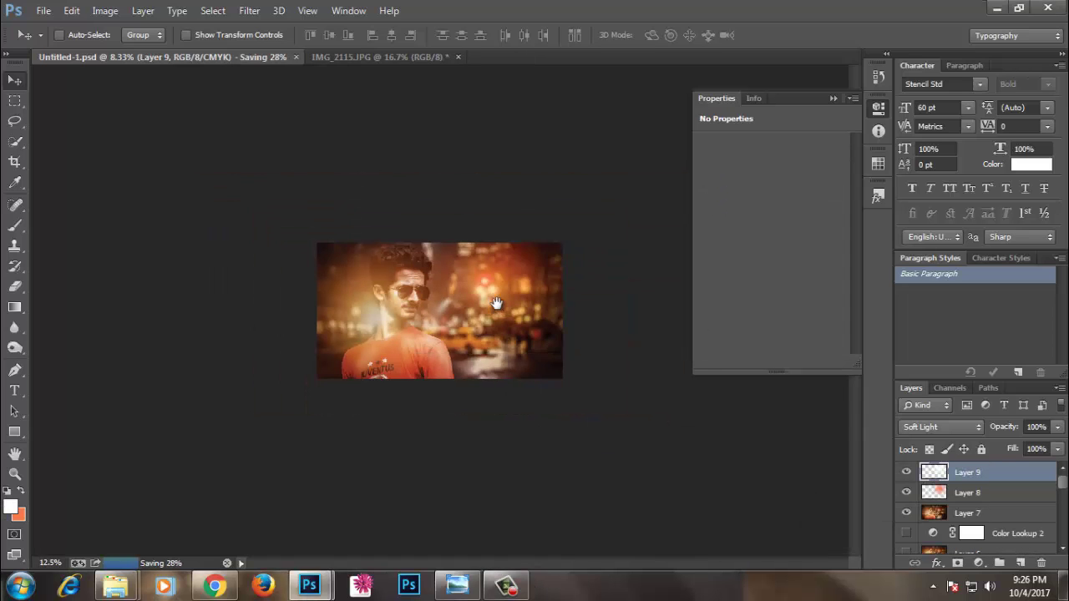
pyautogui.hotkey('ctrl', '+')
pyautogui.click(1018, 563)
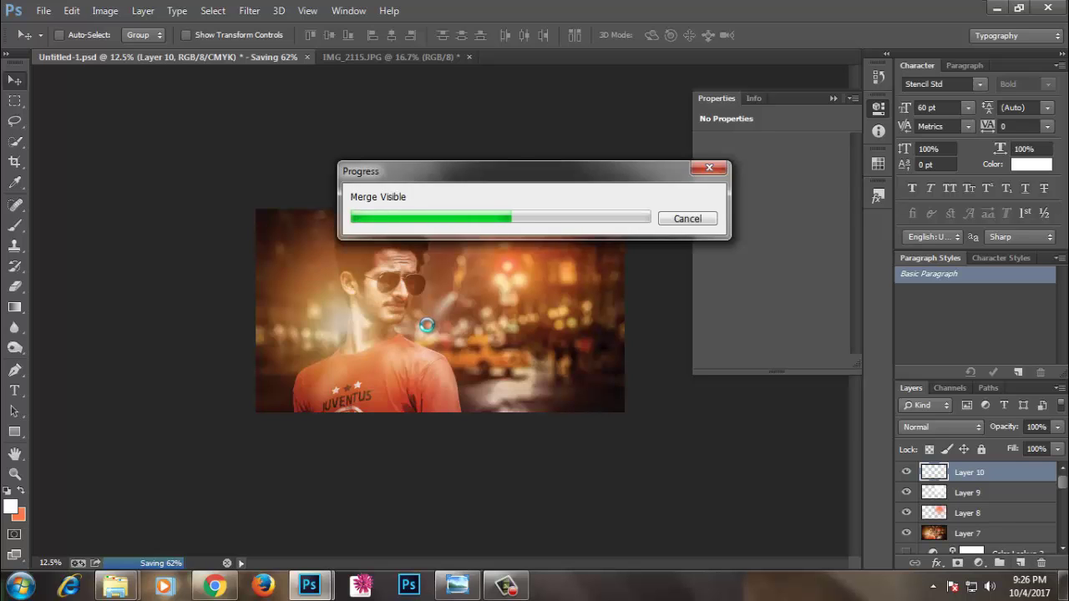
pyautogui.hotkey('ctrl', 't')
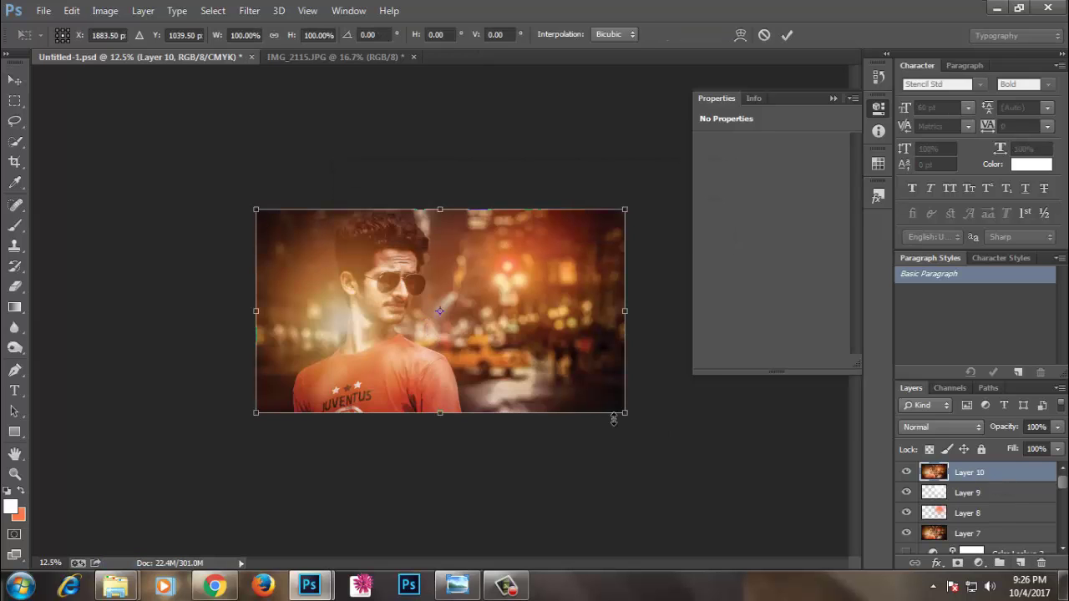
pyautogui.moveTo(623, 412); pyautogui.dragTo(635, 416)
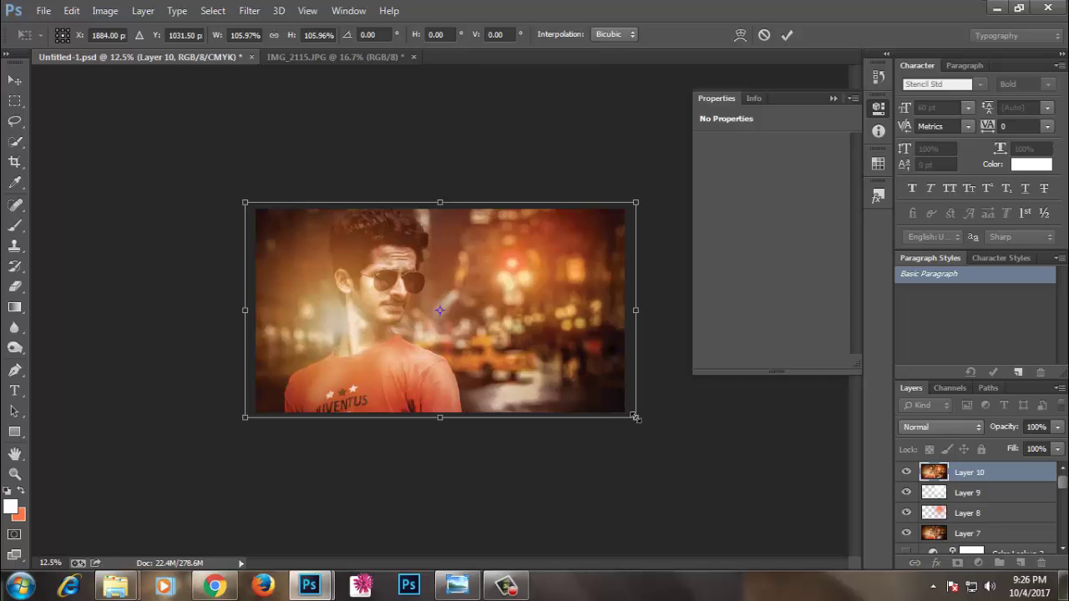
pyautogui.press('Return')
pyautogui.hotkey('ctrl', 's')
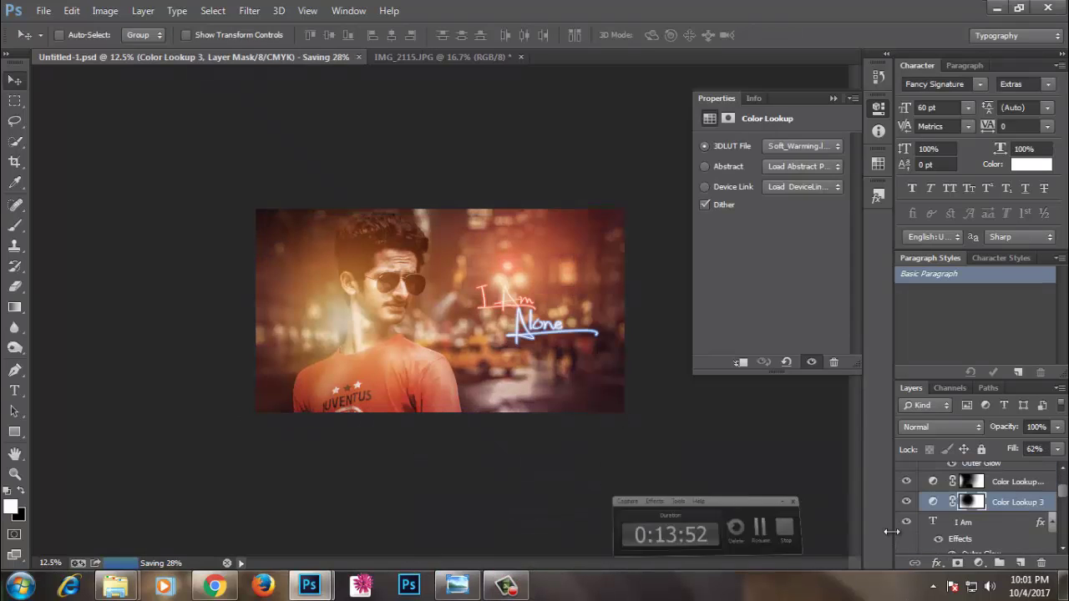
# - Hide Layer 10 and fill a new Layer 11 via Apply Image, blended as Vivid Light
pyautogui.click(1019, 476)
pyautogui.click(1007, 511)
pyautogui.click(1020, 562)
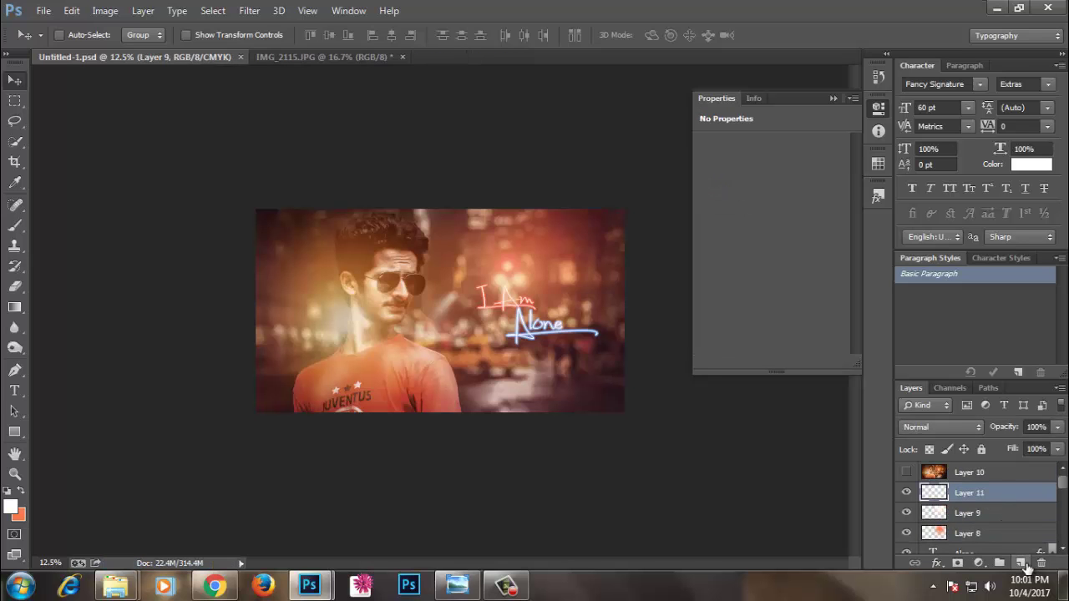
pyautogui.press('h')
pyautogui.click(105, 10)
pyautogui.click(133, 231)
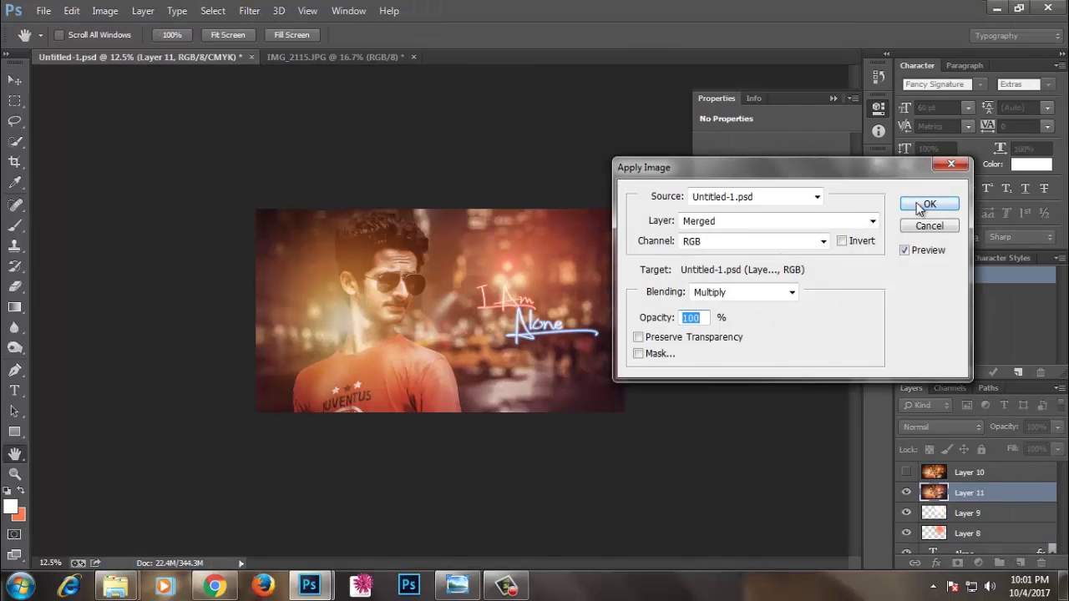
pyautogui.click(920, 207)
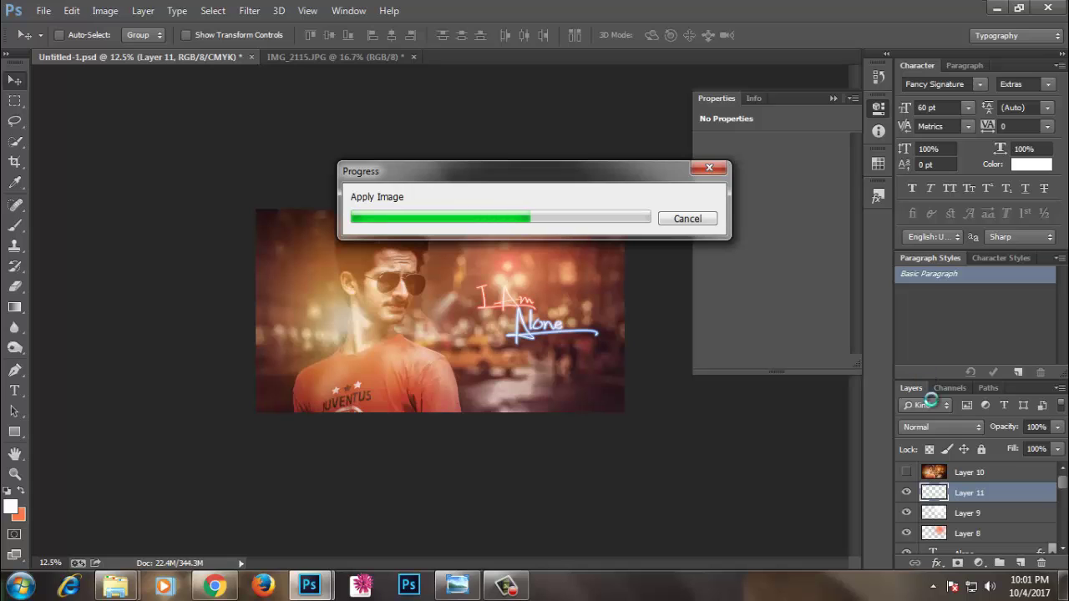
pyautogui.click(941, 427)
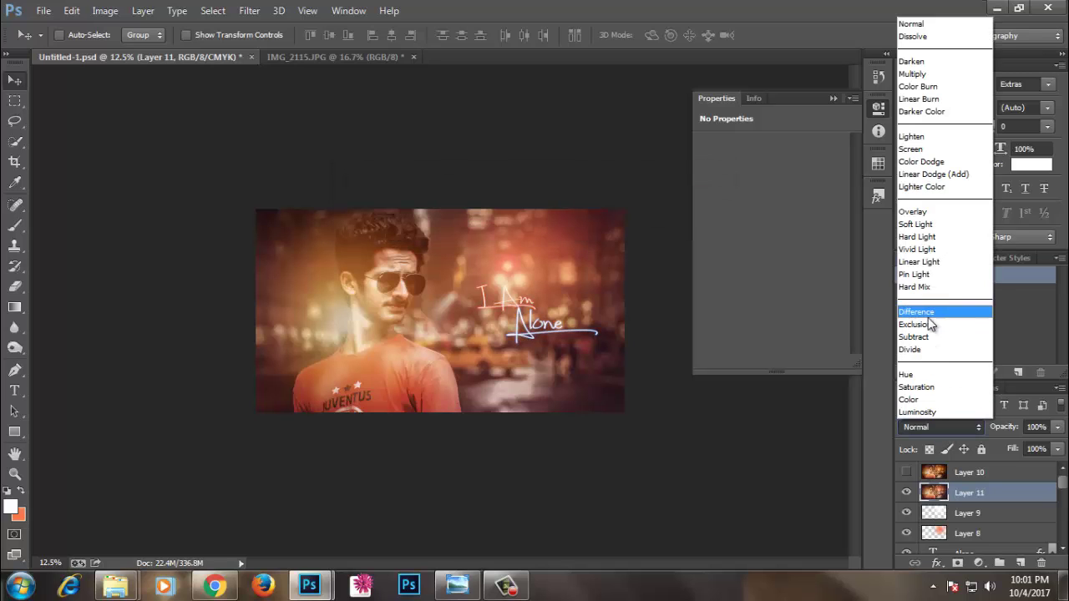
pyautogui.click(918, 257)
# - Apply a 2.2-pixel High Pass filter to Layer 11 and keep it visible
pyautogui.click(251, 11)
pyautogui.moveTo(260, 303)
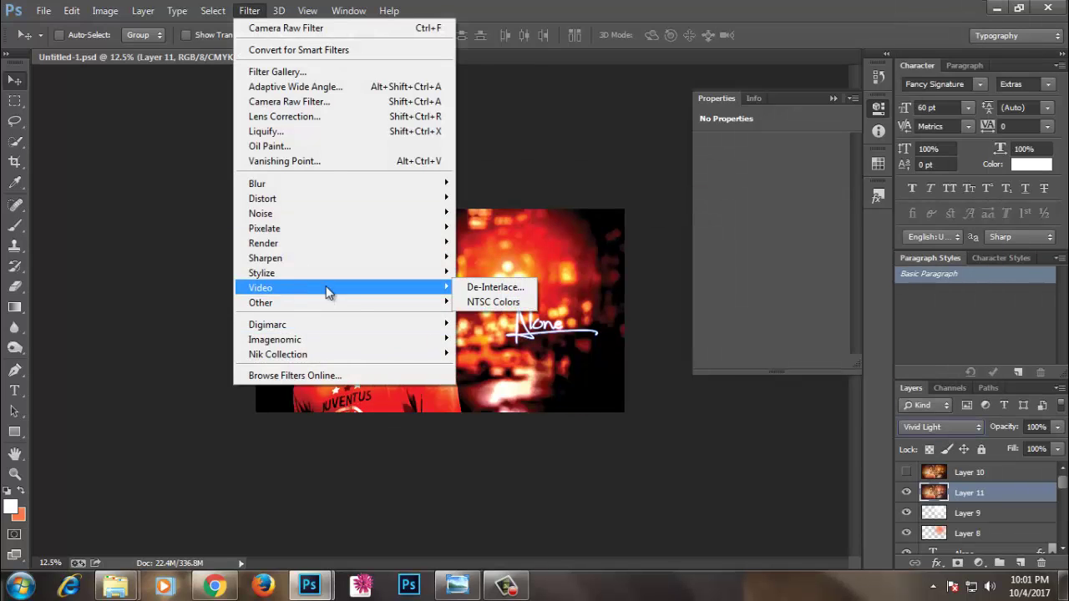
pyautogui.click(478, 318)
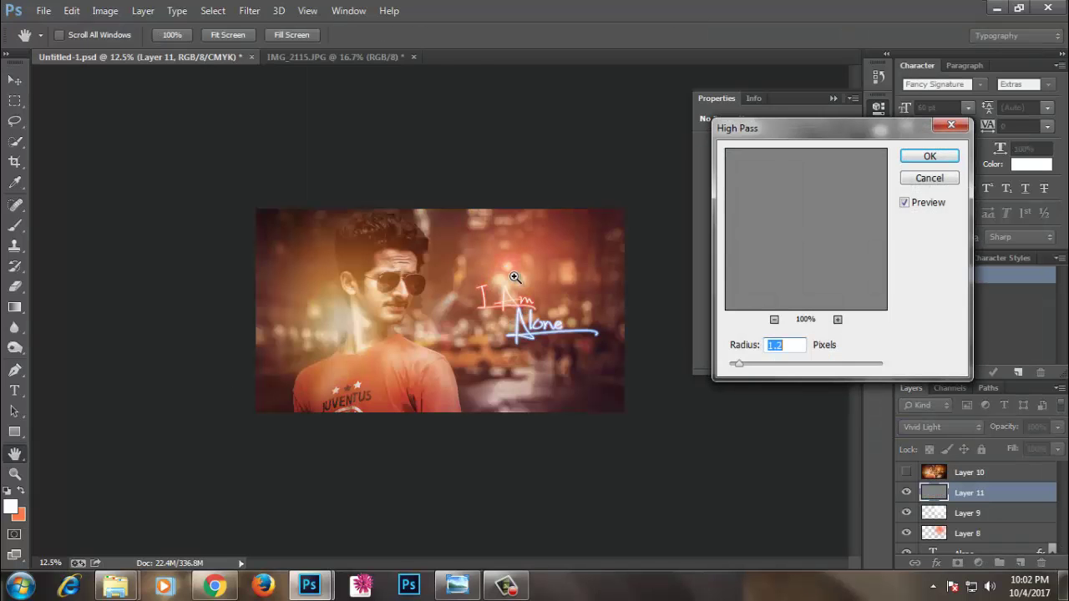
pyautogui.hotkey('ctrl', '+')
pyautogui.hotkey('ctrl', '+')
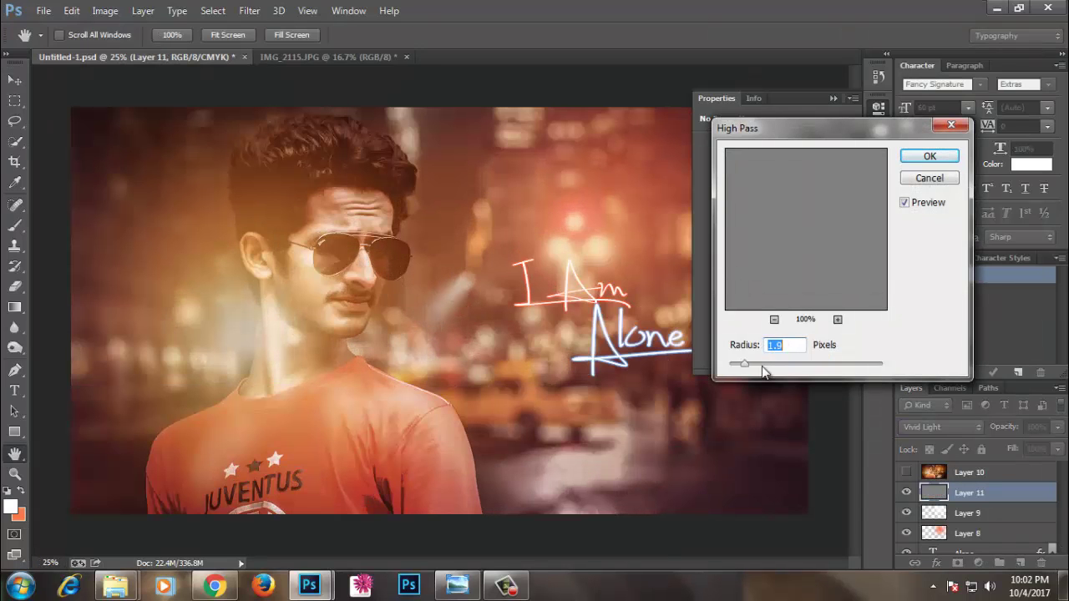
pyautogui.click(908, 203)
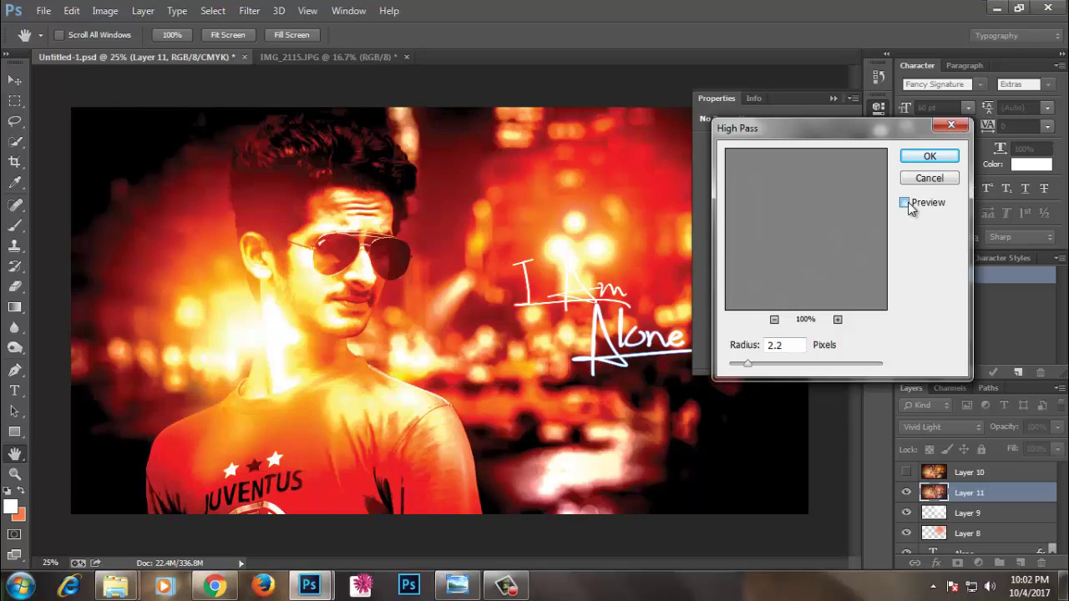
pyautogui.click(909, 205)
pyautogui.click(918, 159)
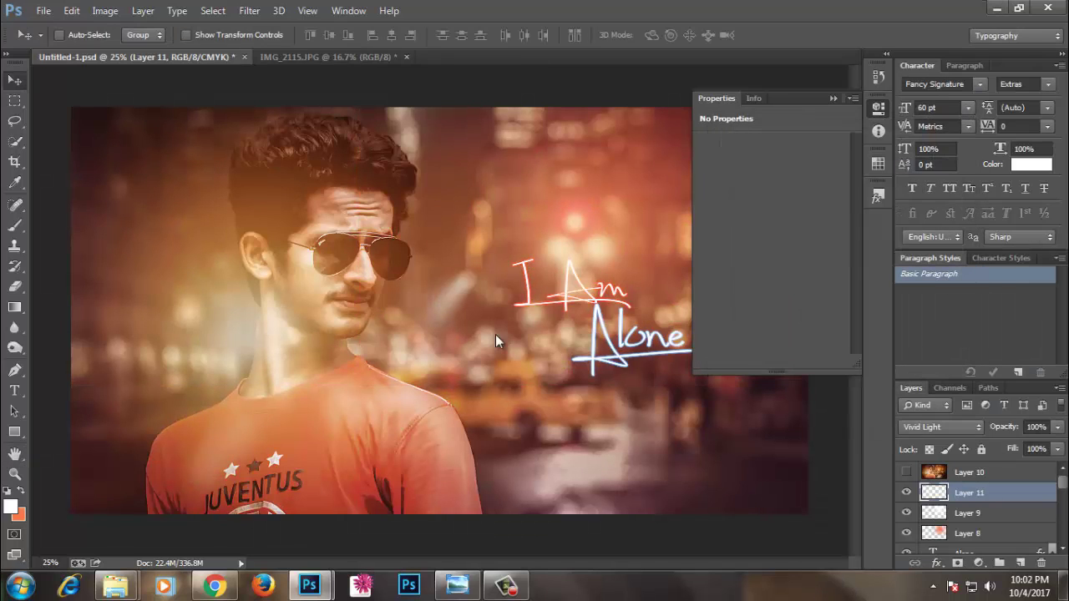
pyautogui.click(907, 493)
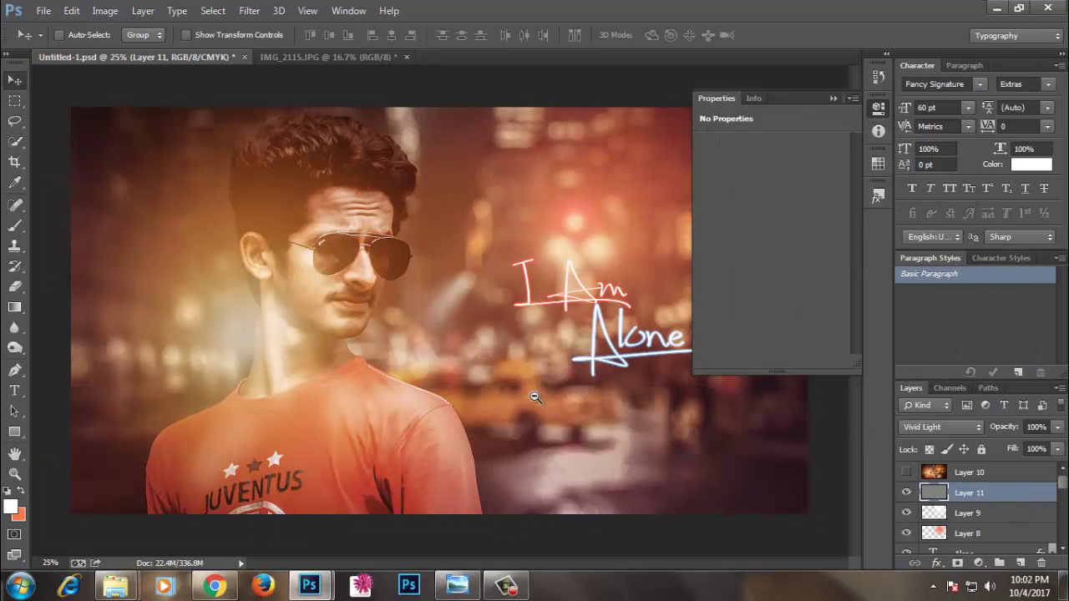
pyautogui.hotkey('ctrl', '-')
pyautogui.hotkey('ctrl', '-')
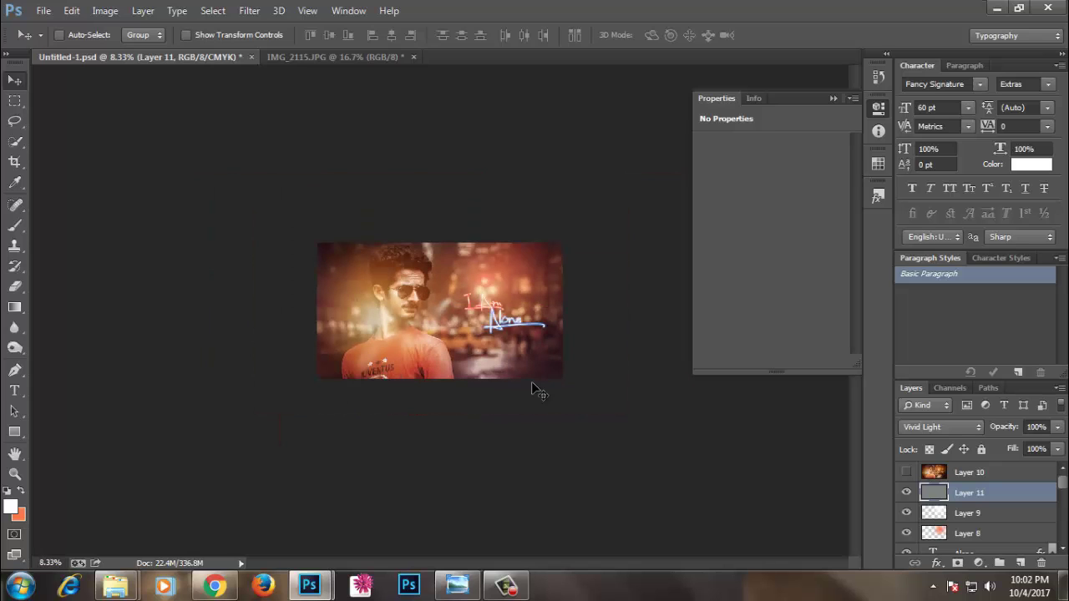
# - Save Untitled-1.psd and zoom in to review the finished 'I Am Alone' portrait
pyautogui.hotkey('ctrl', 's')
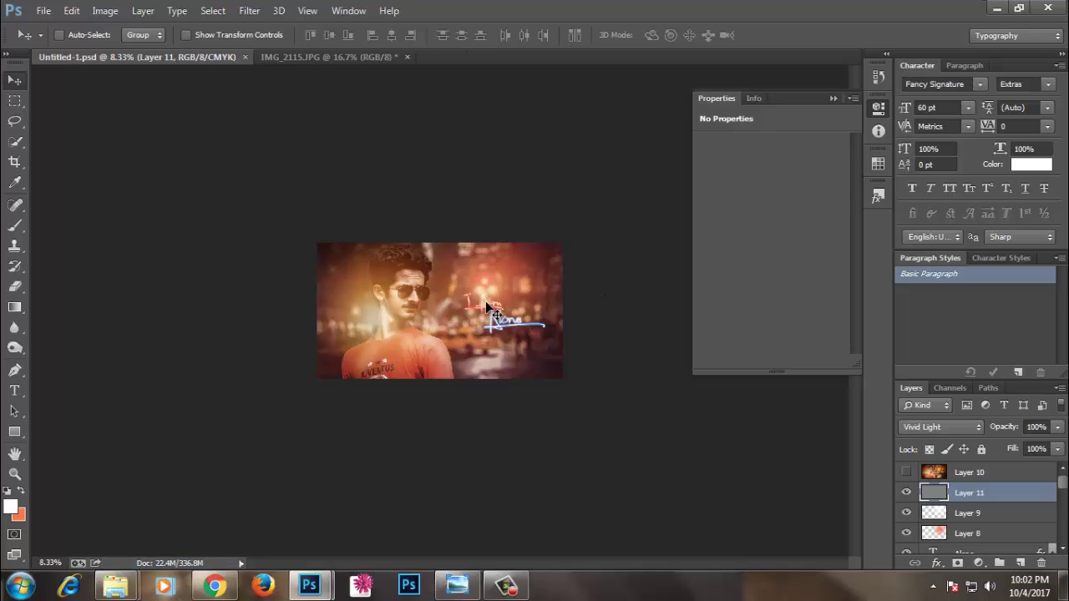
pyautogui.hotkey('ctrl', '+')
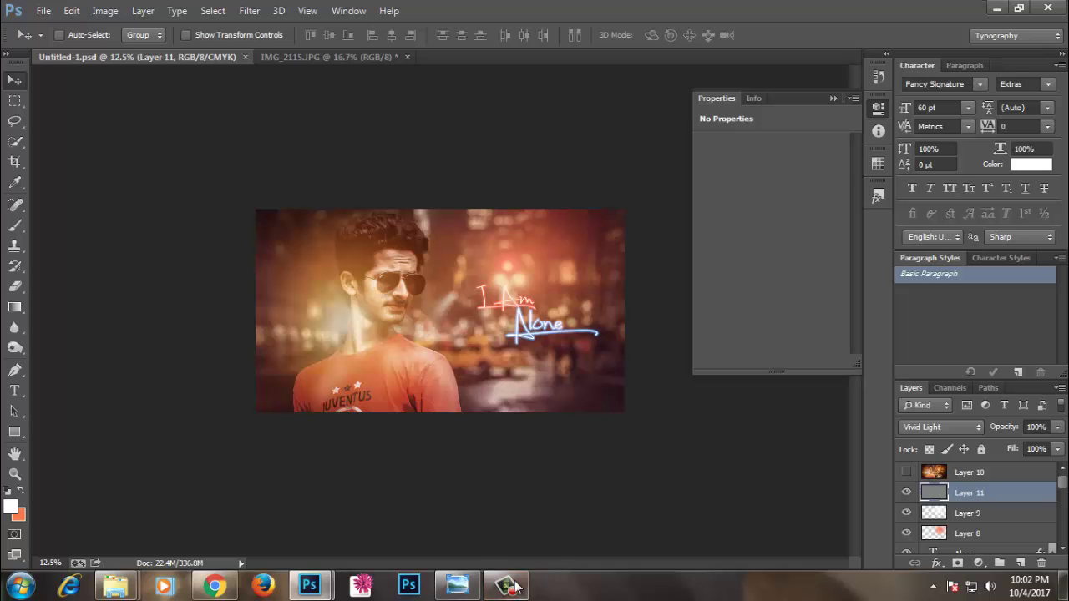
pyautogui.click(506, 586)
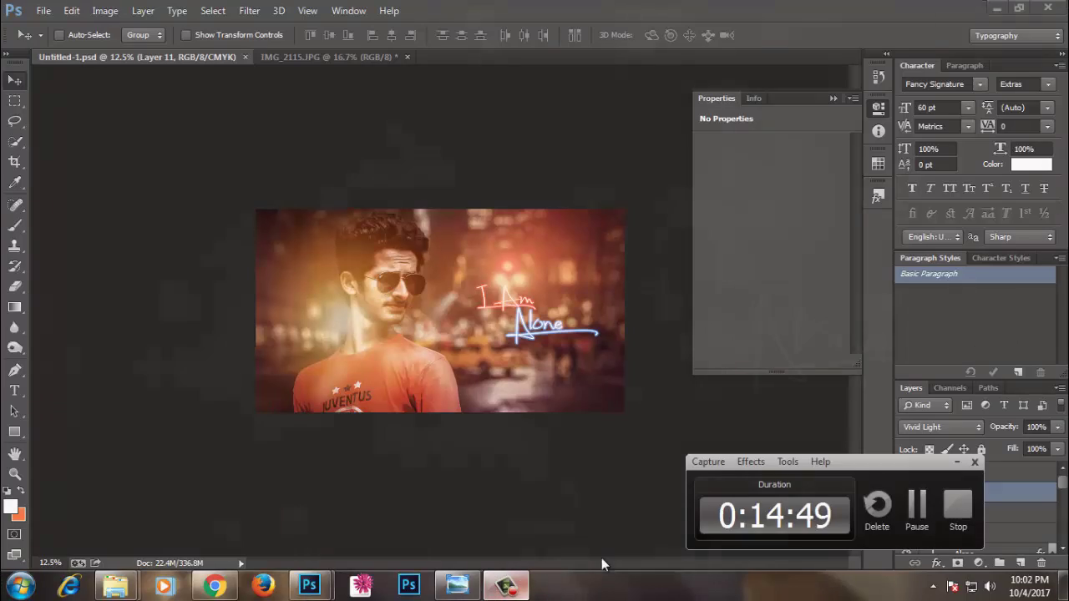
pyautogui.click(916, 511)
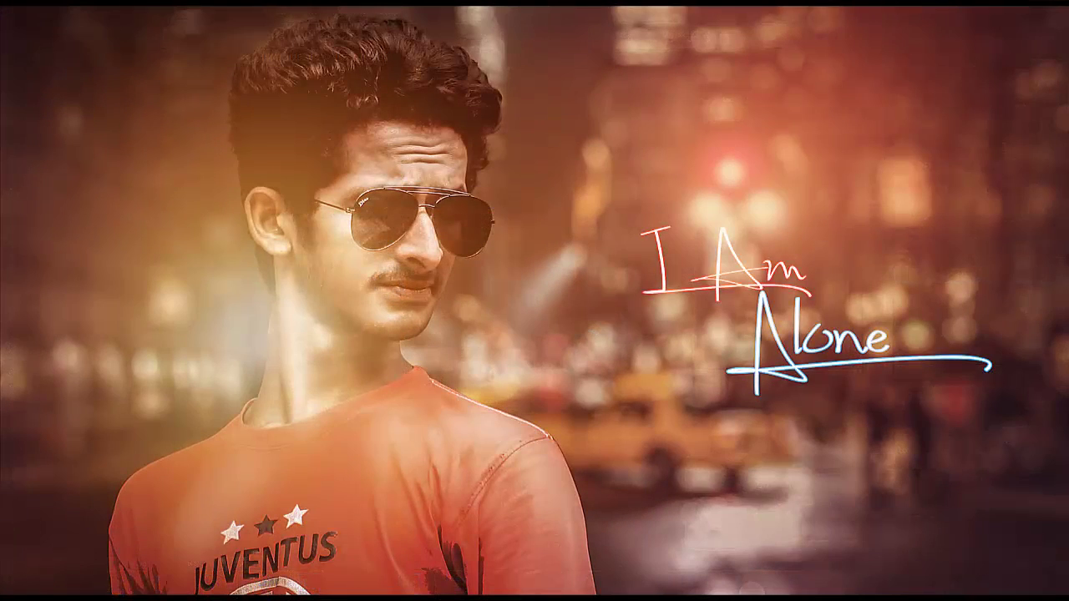